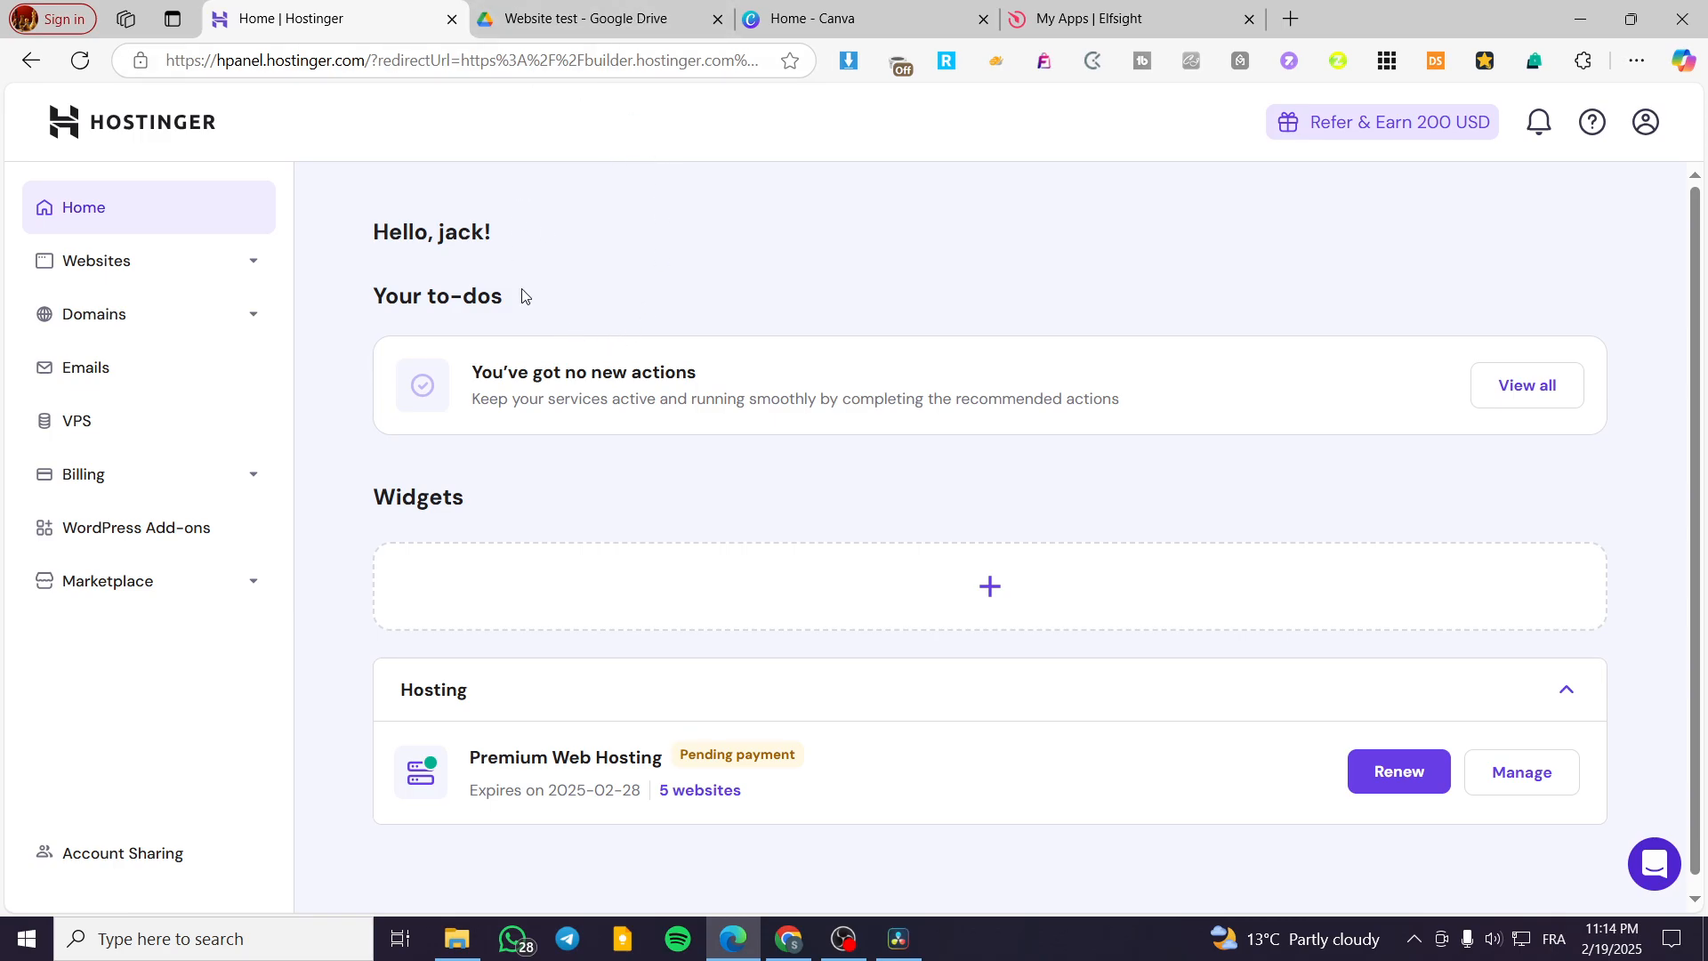
left_click(858, 8)
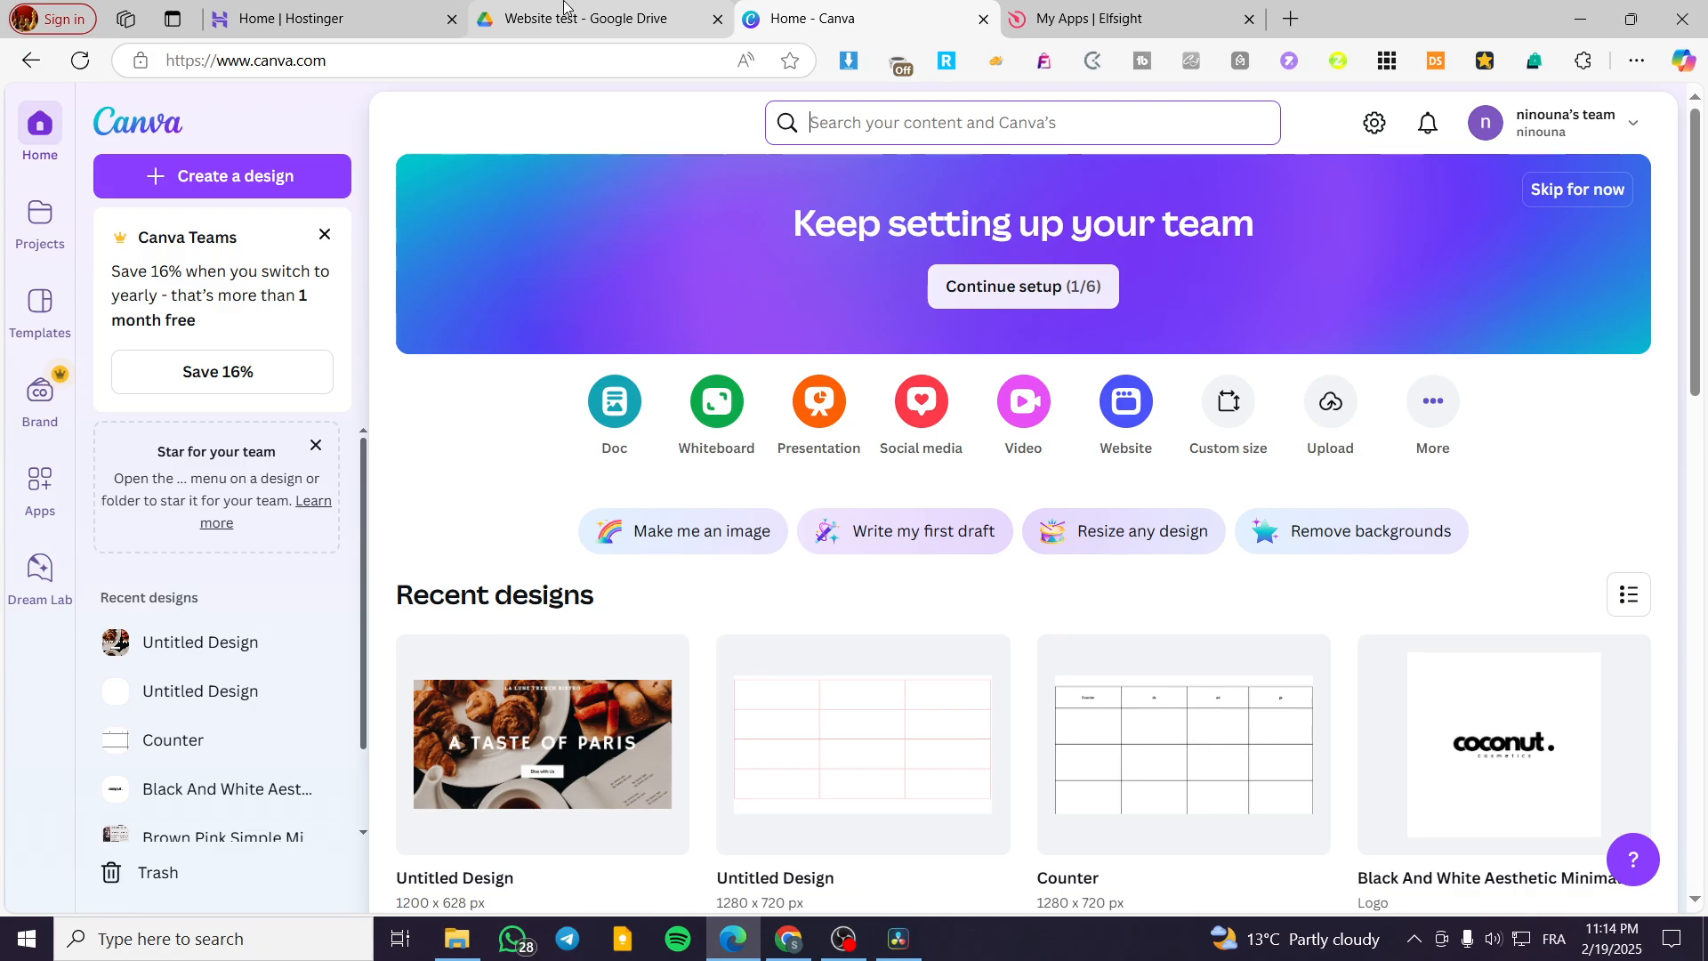
left_click(566, 8)
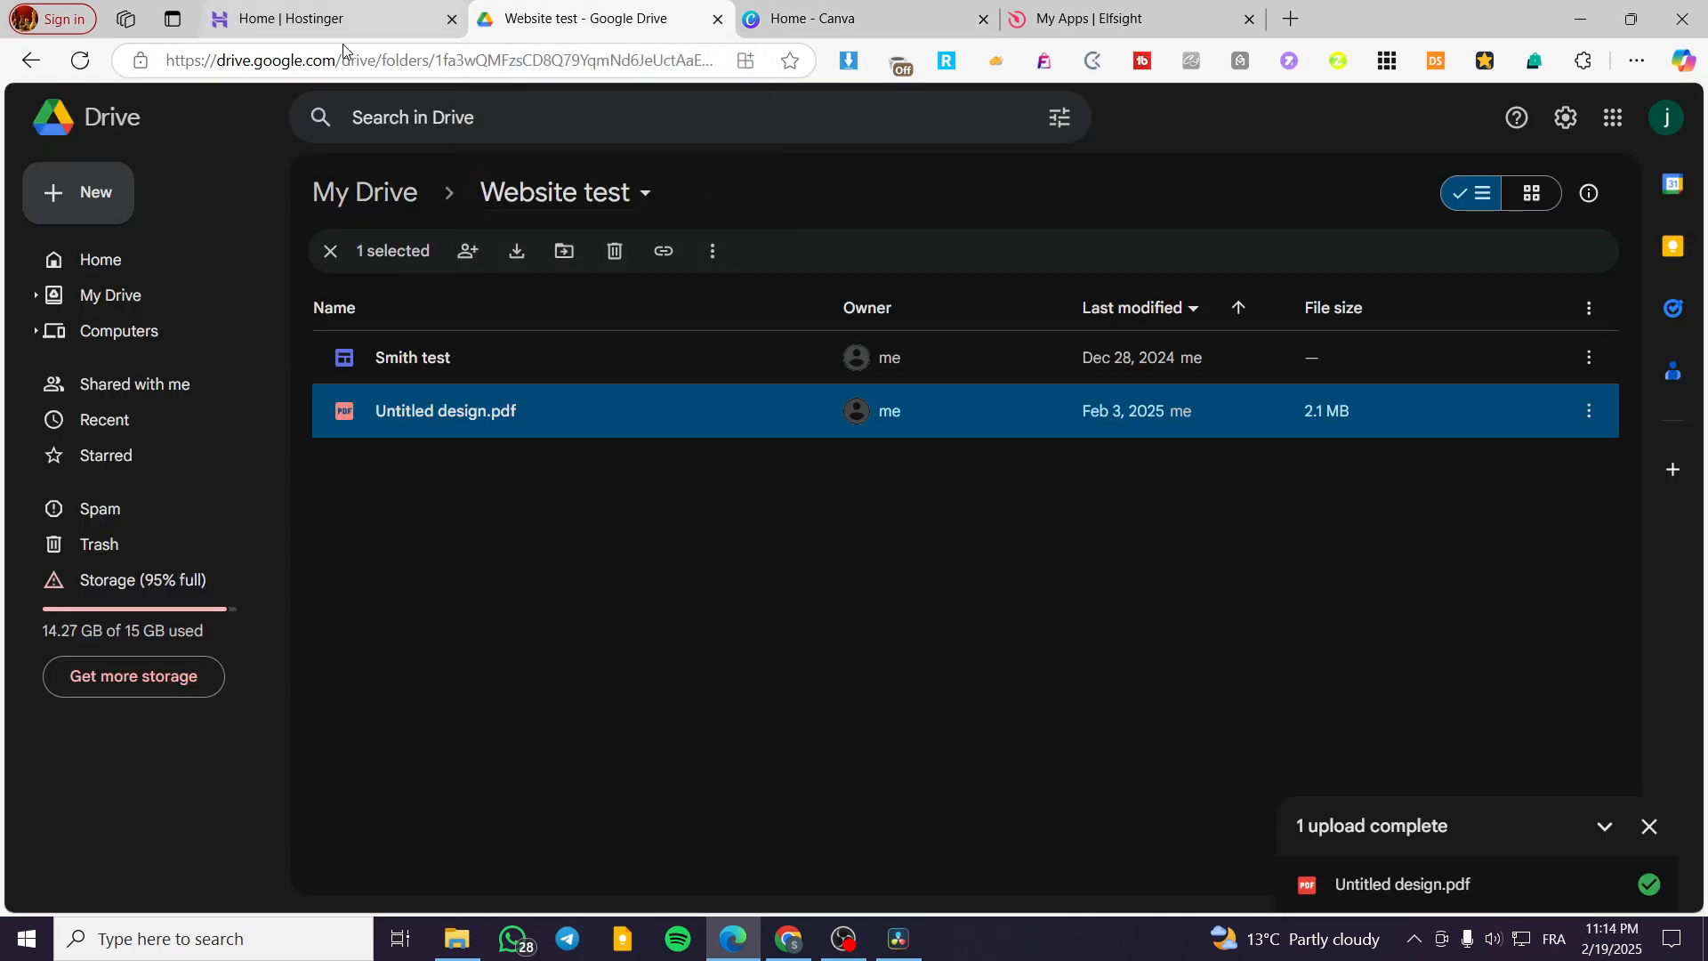
left_click(300, 27)
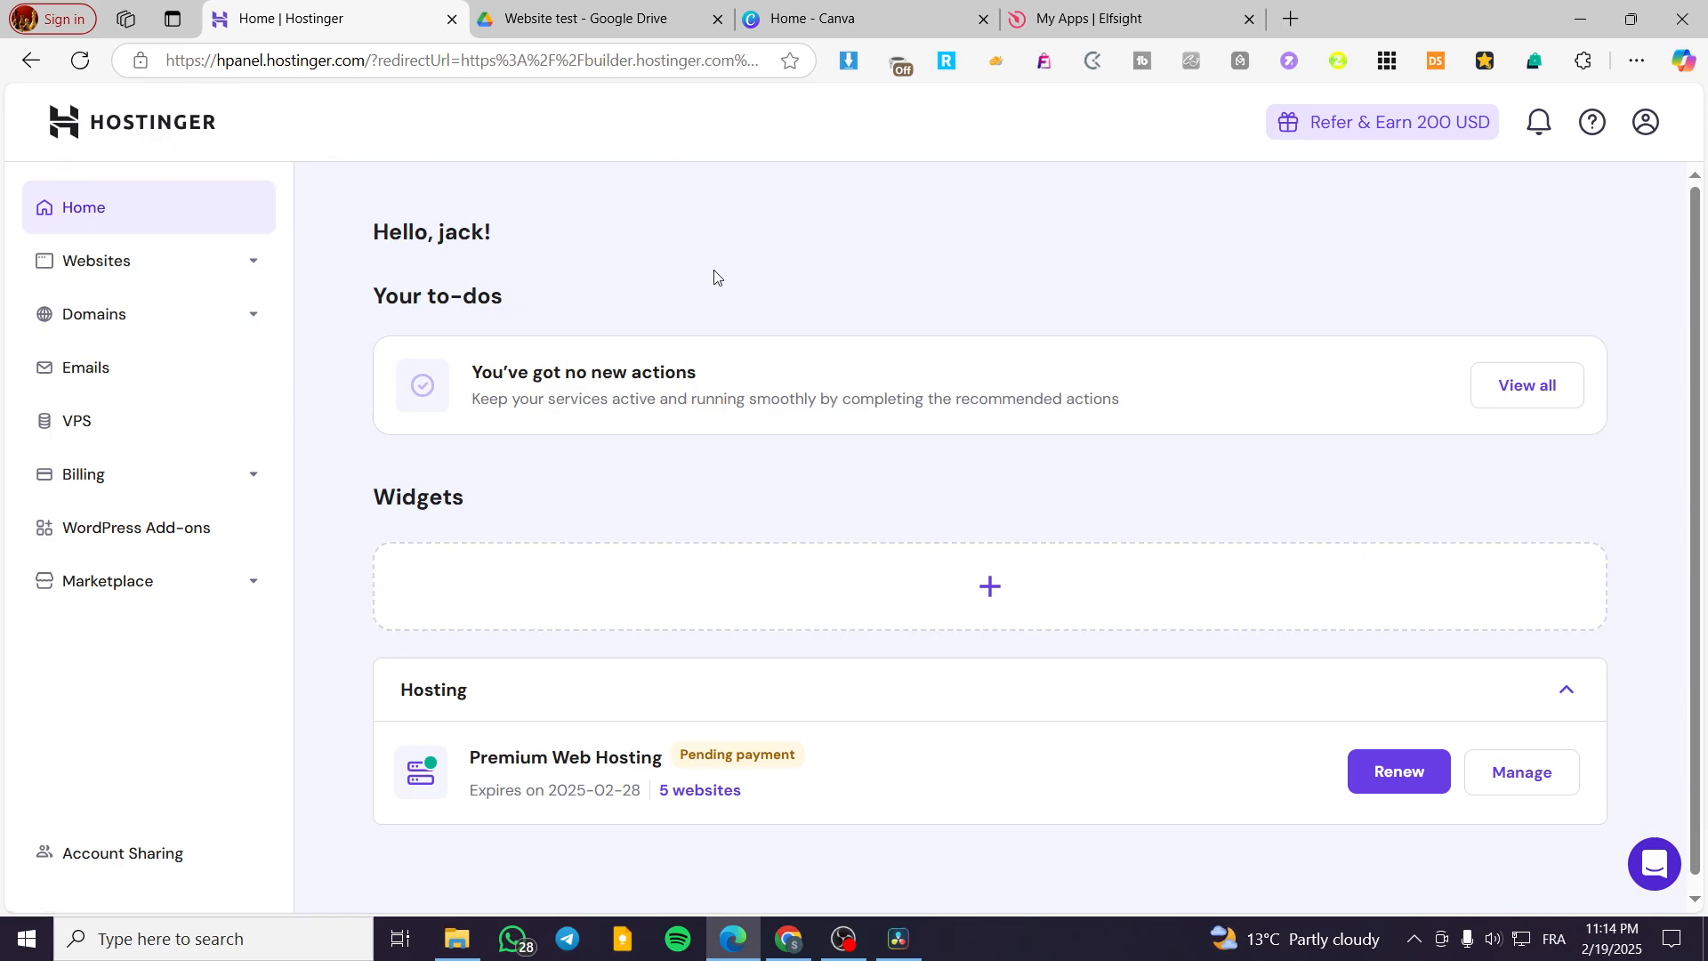
- Open the website-design-consultation site from the websites list for editing
left_click(99, 271)
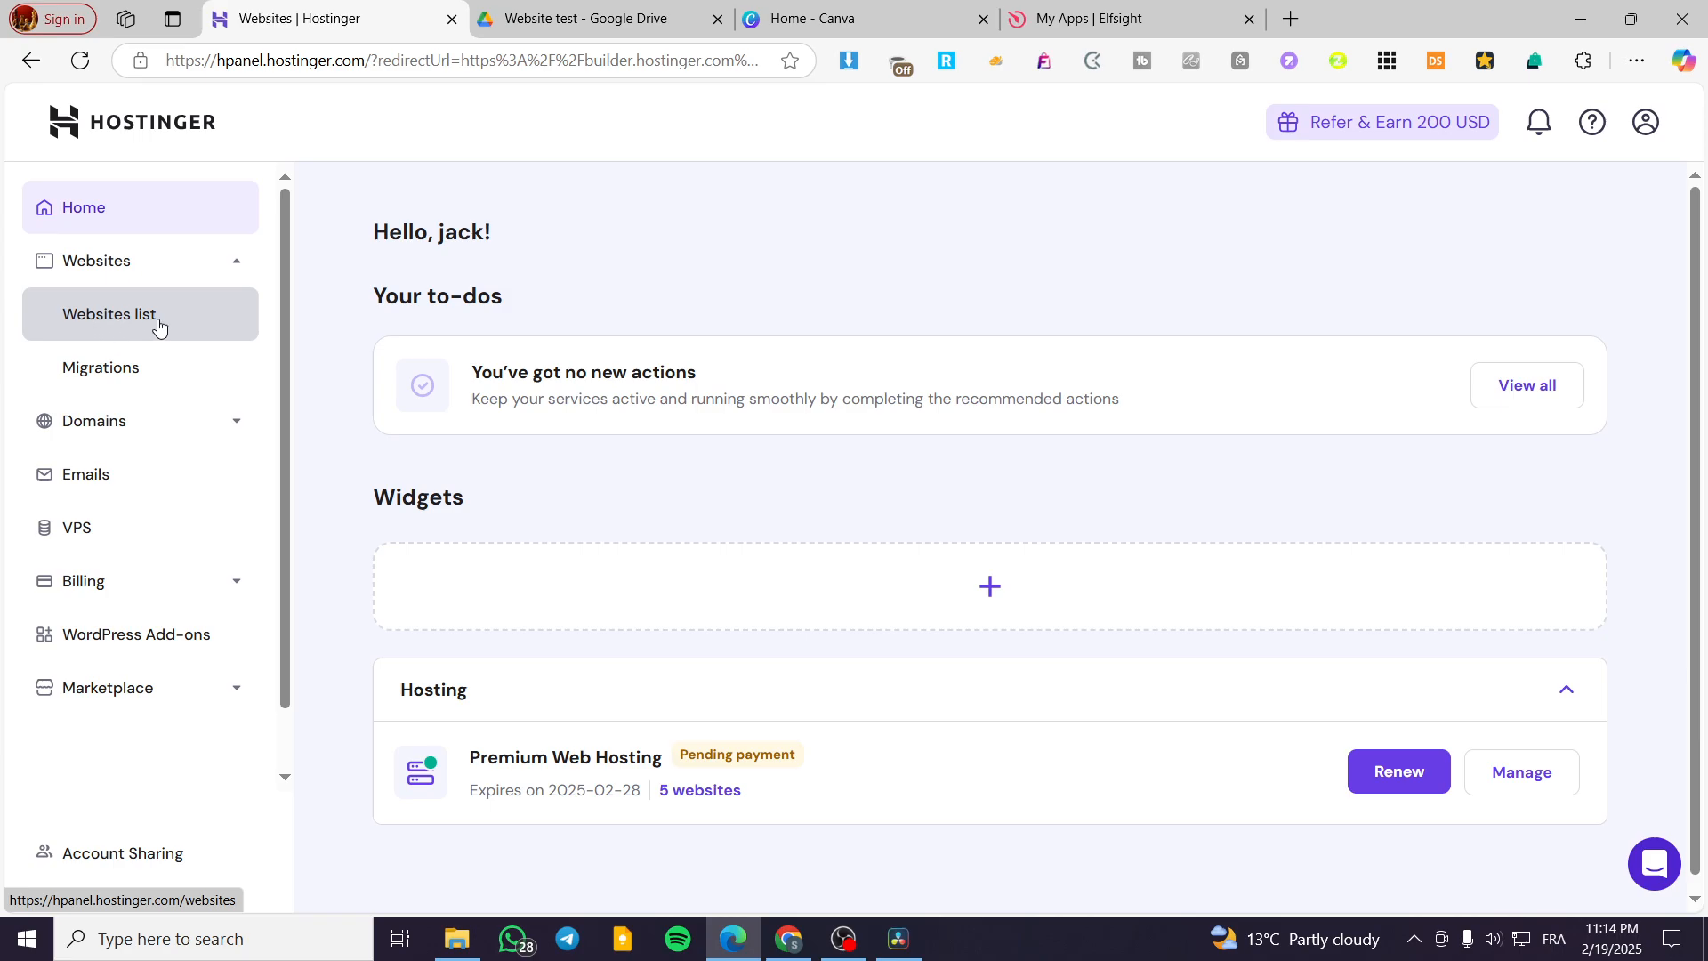
left_click(239, 340)
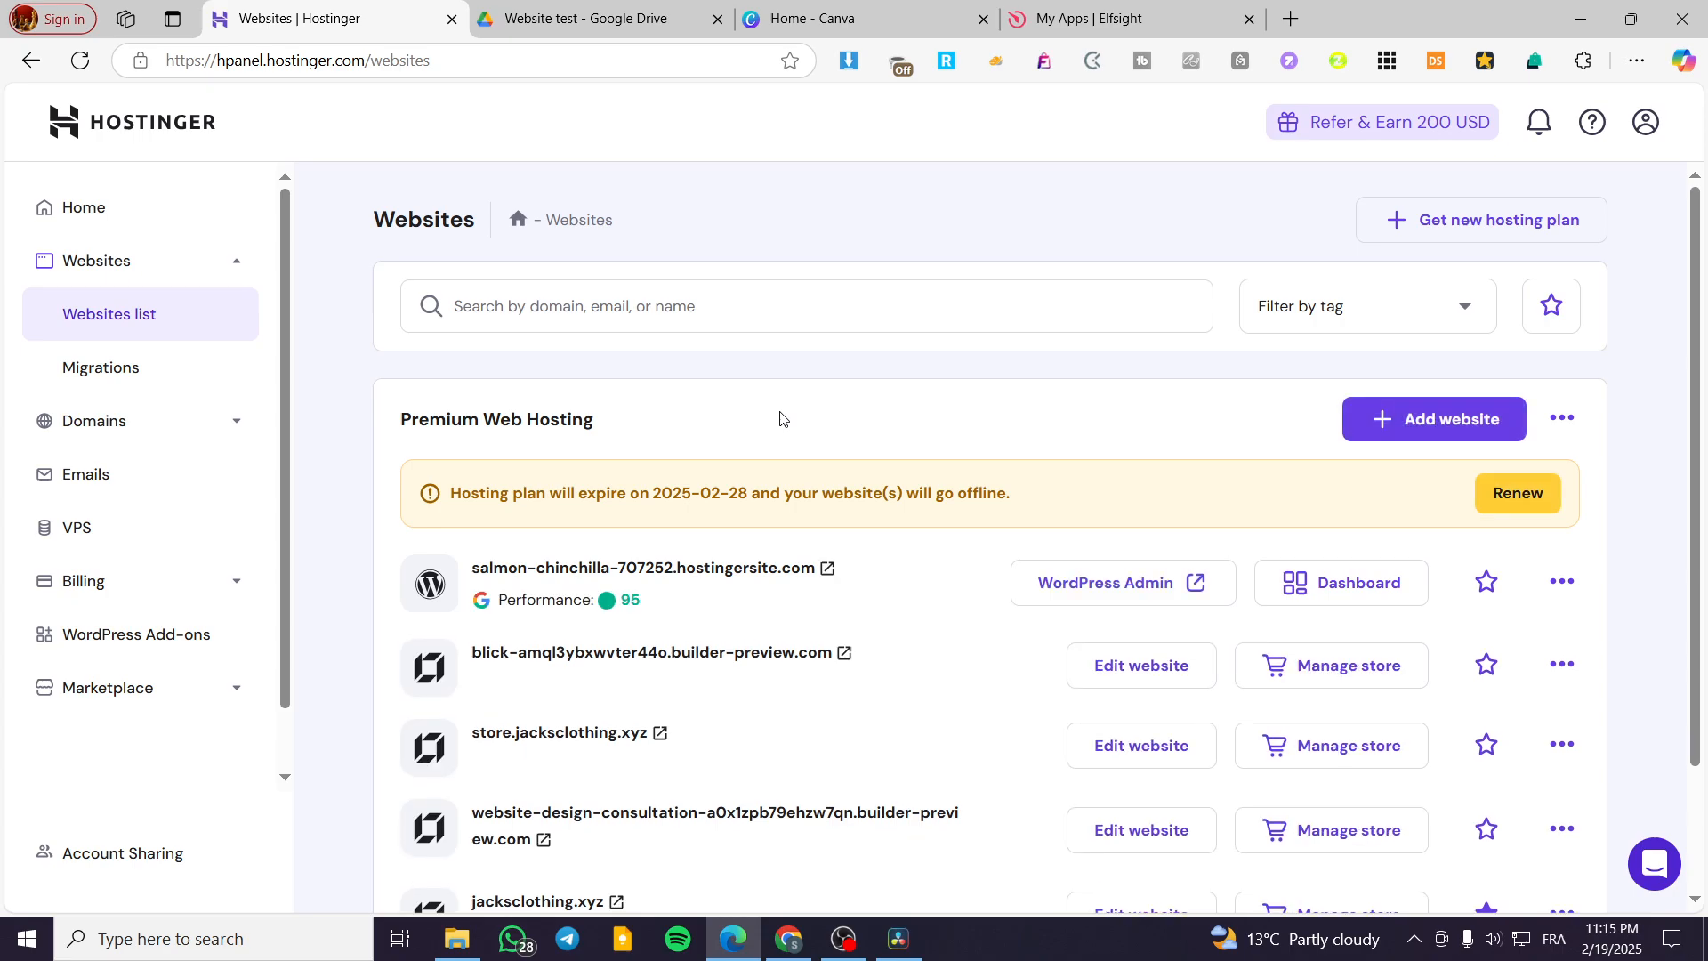
scroll(1245, 534, "down", 2)
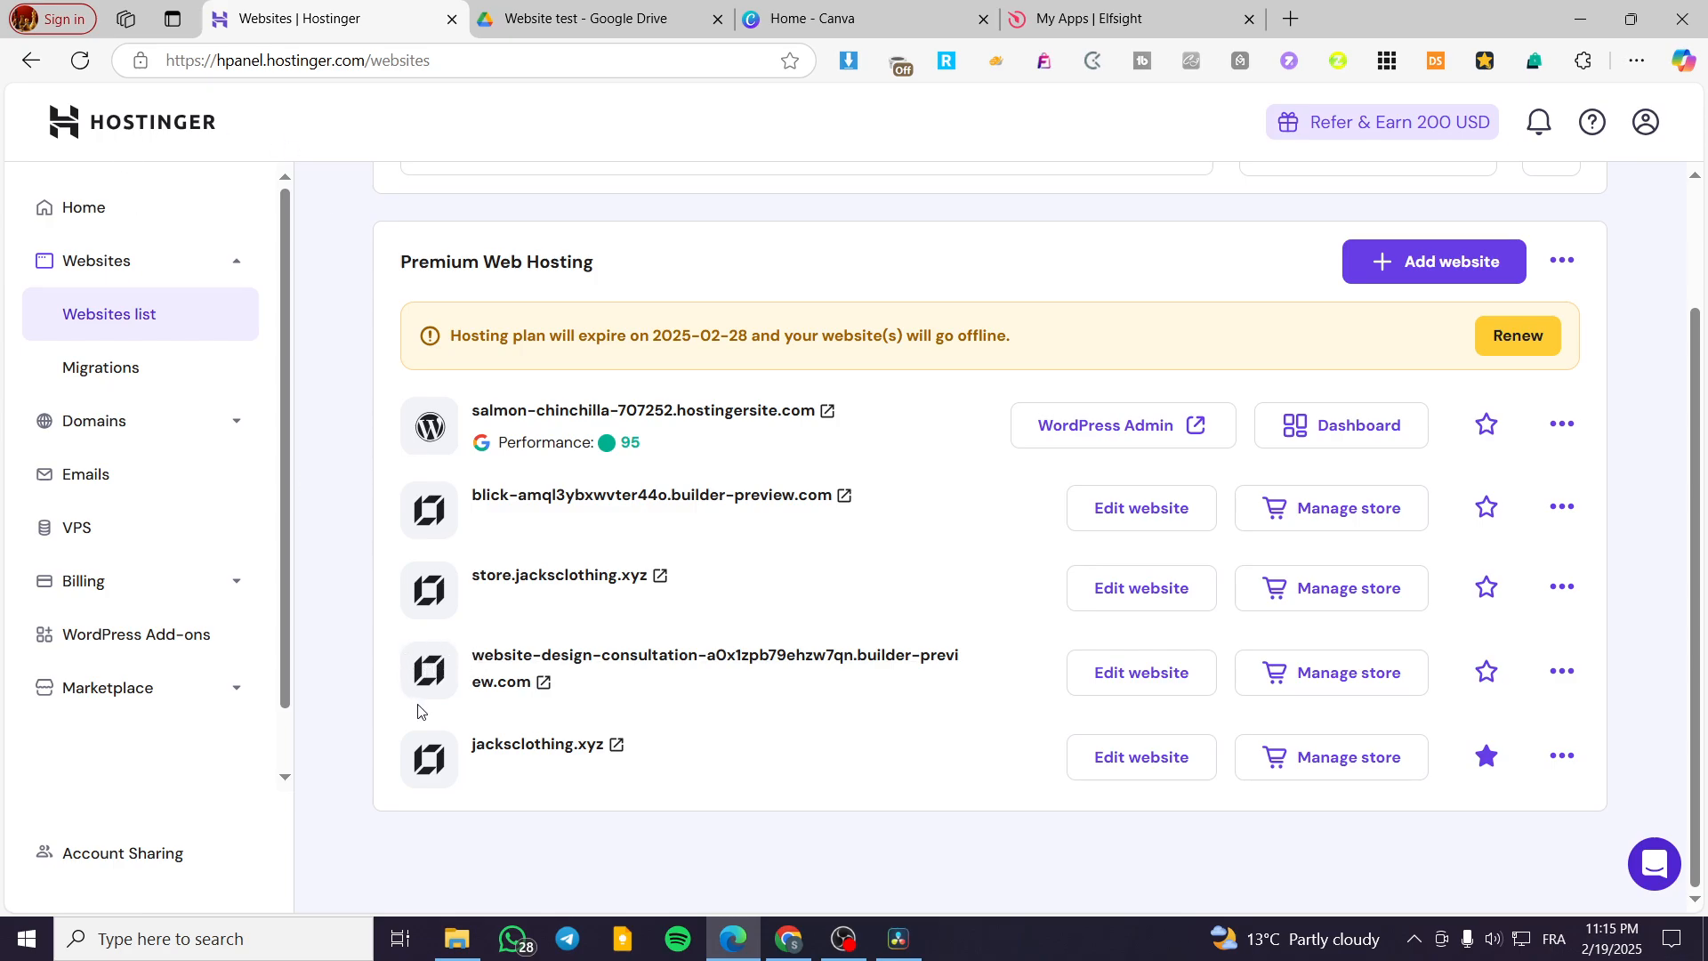
left_click(1196, 685)
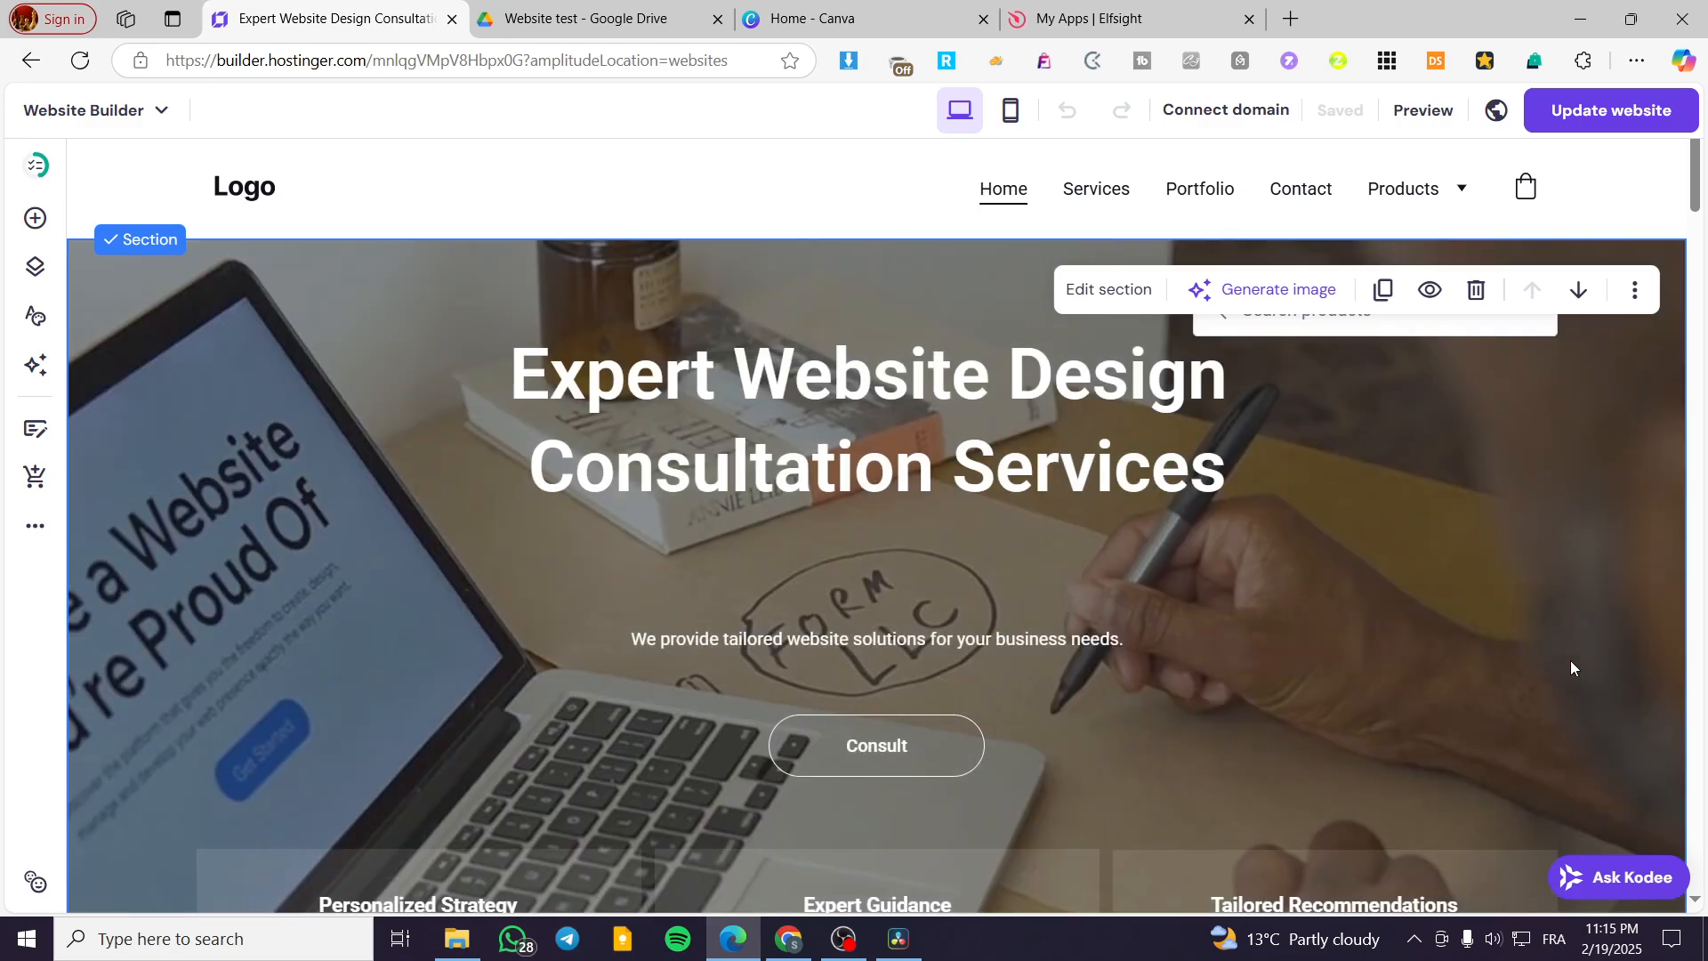
- Add a blank section directly below the home page's hero section and select it
scroll(1627, 628, "down", 5)
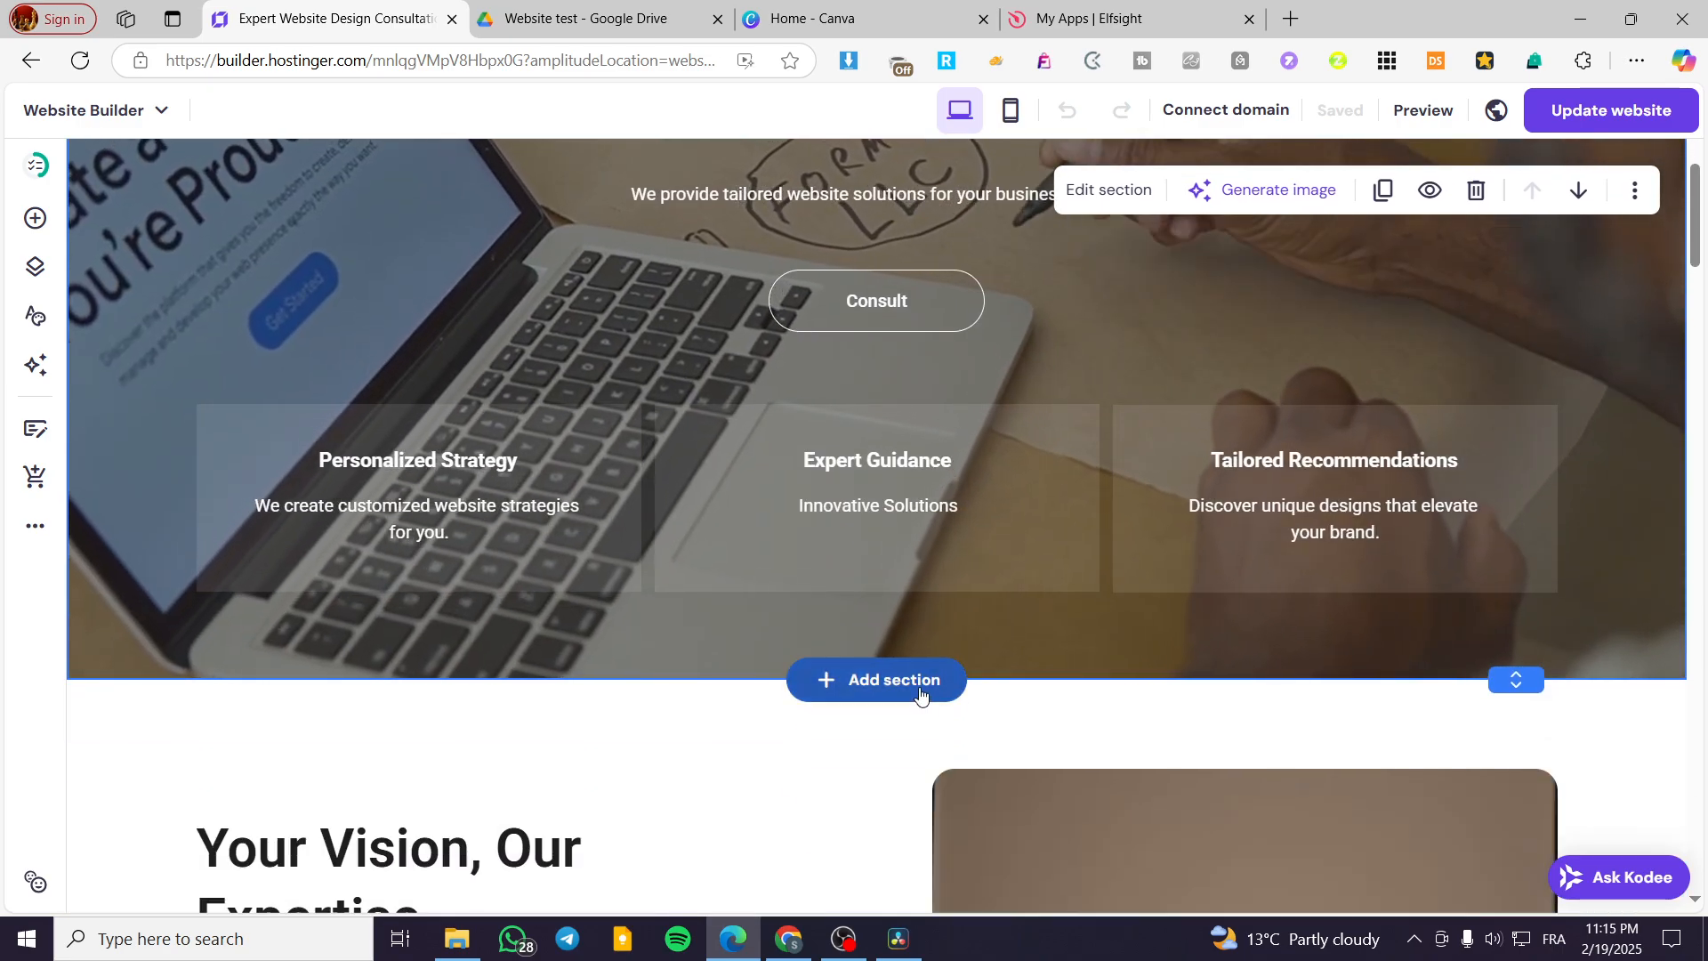
left_click(920, 693)
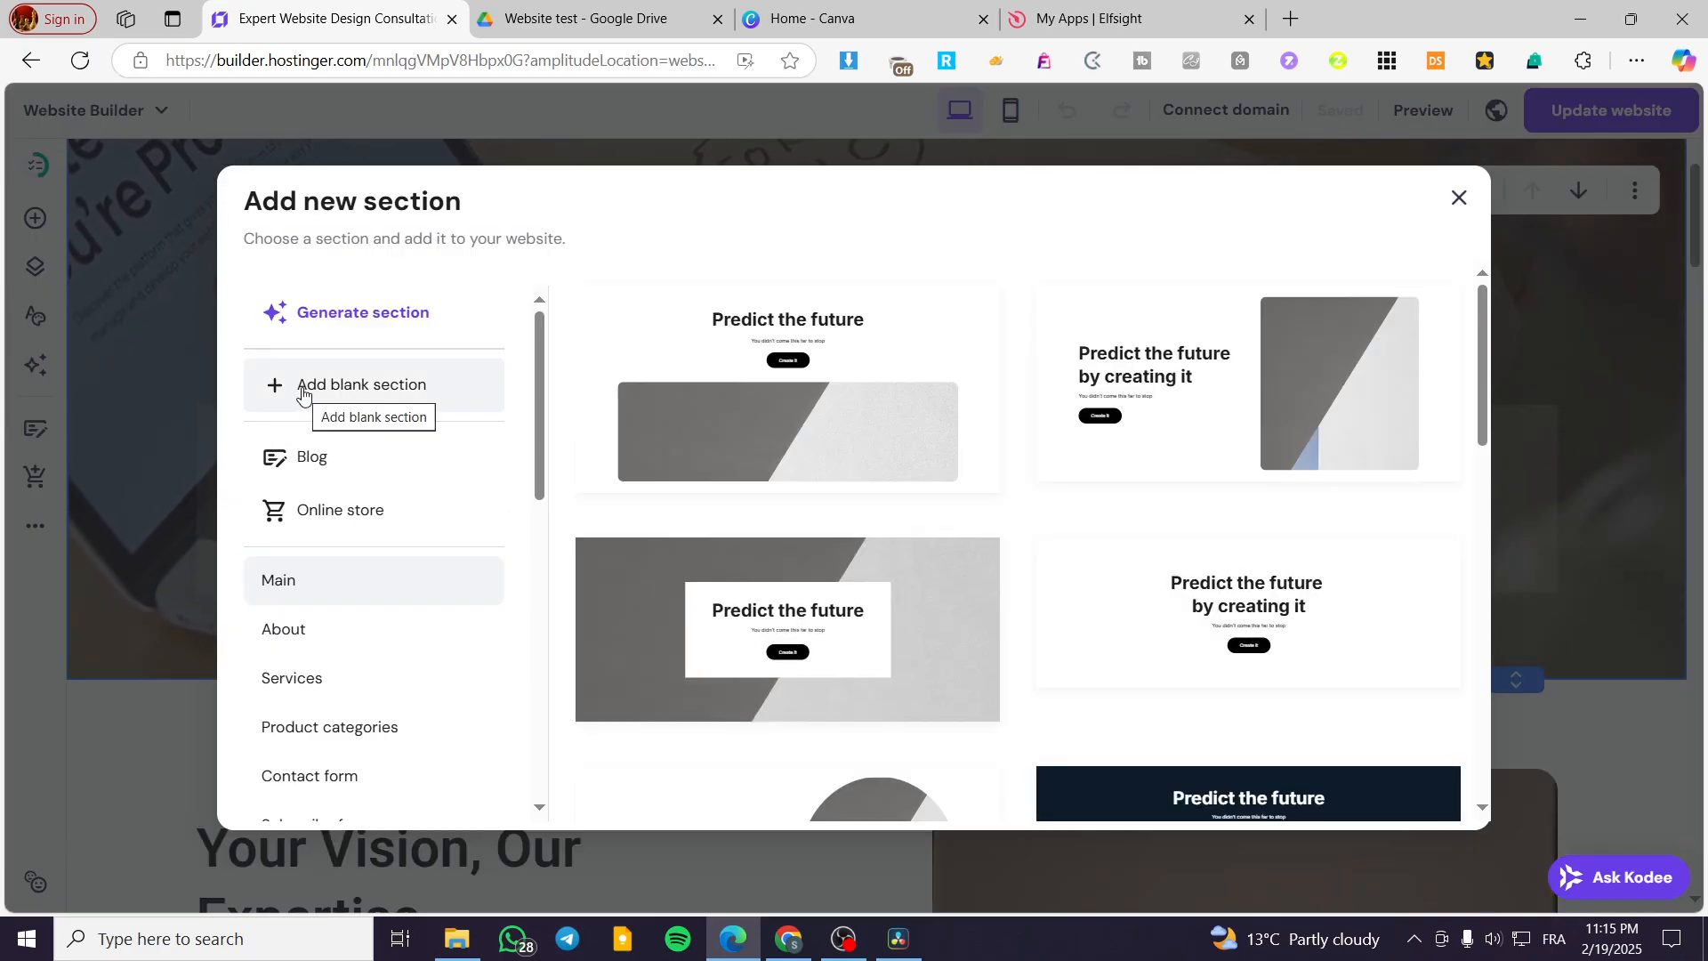
left_click(411, 394)
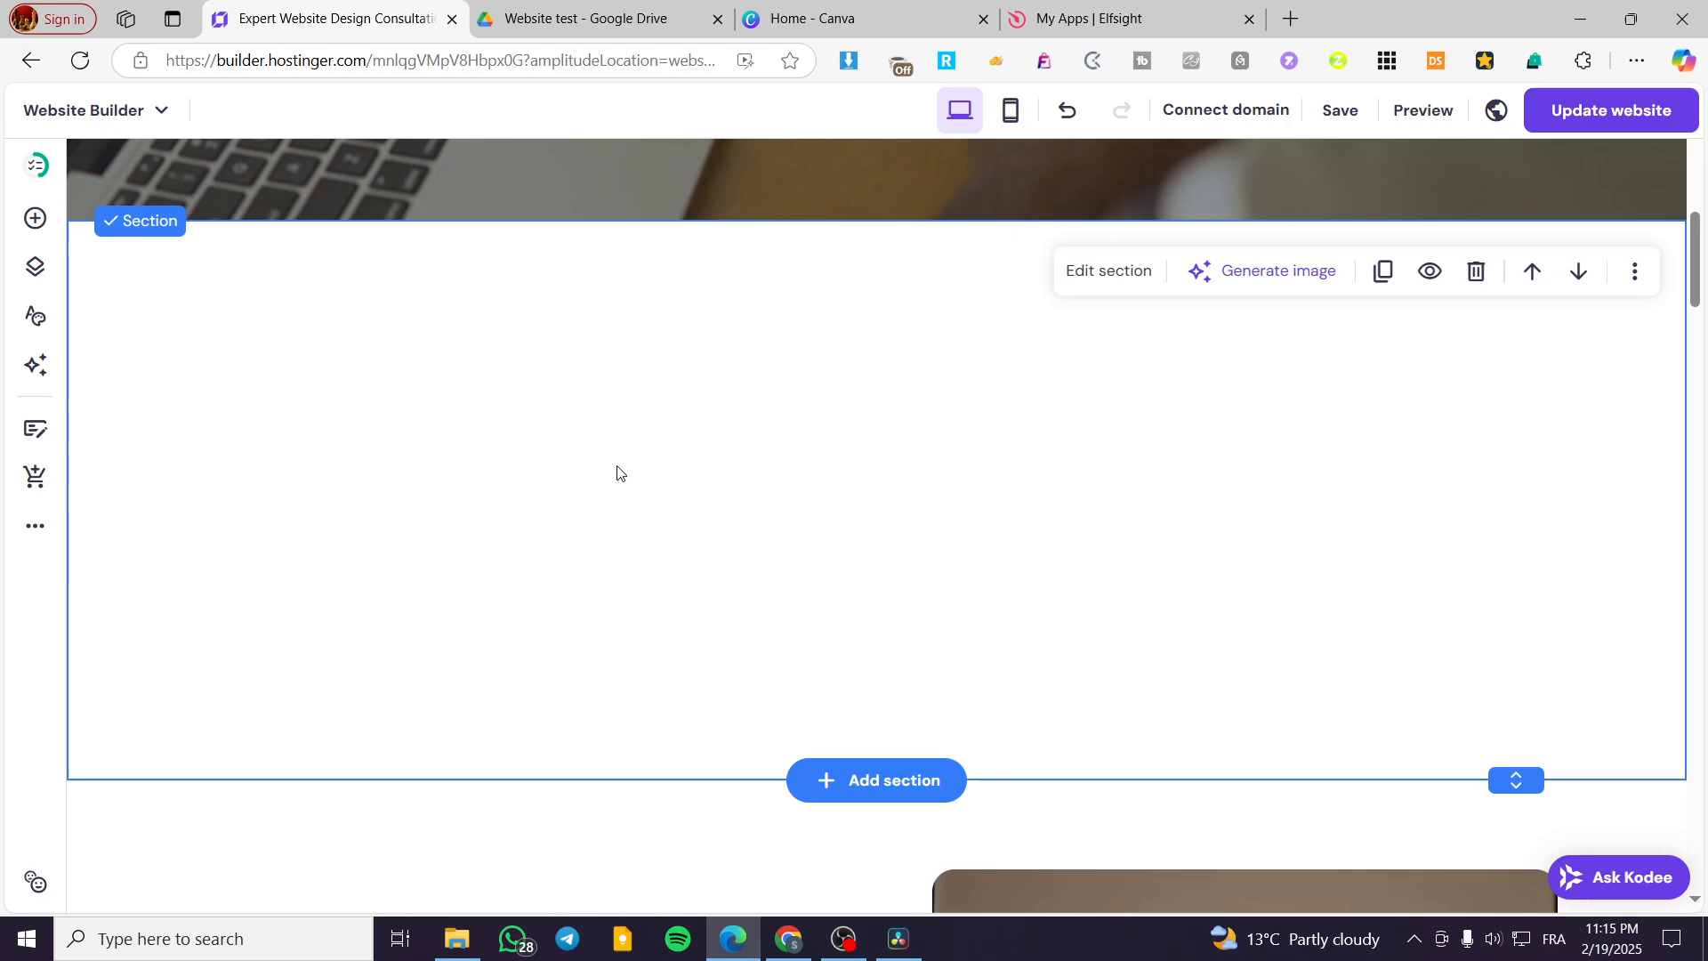
scroll(846, 415, "up", 5)
scroll(999, 622, "up", 5)
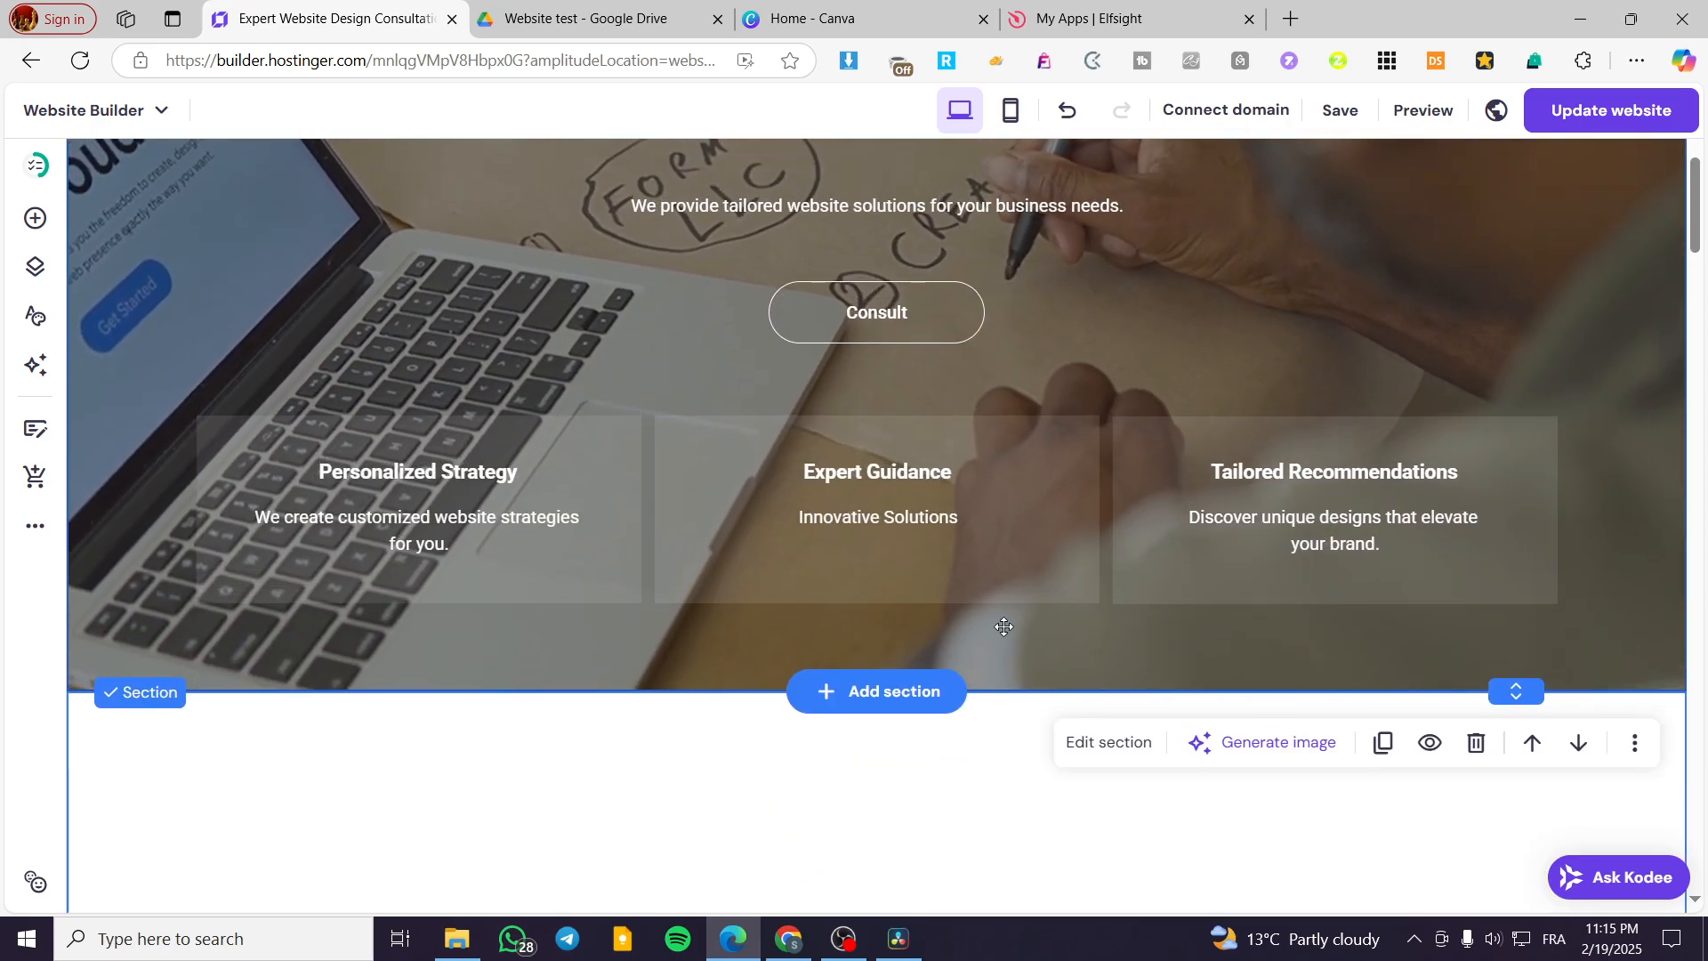
left_click(1277, 476)
scroll(1263, 436, "down", 10)
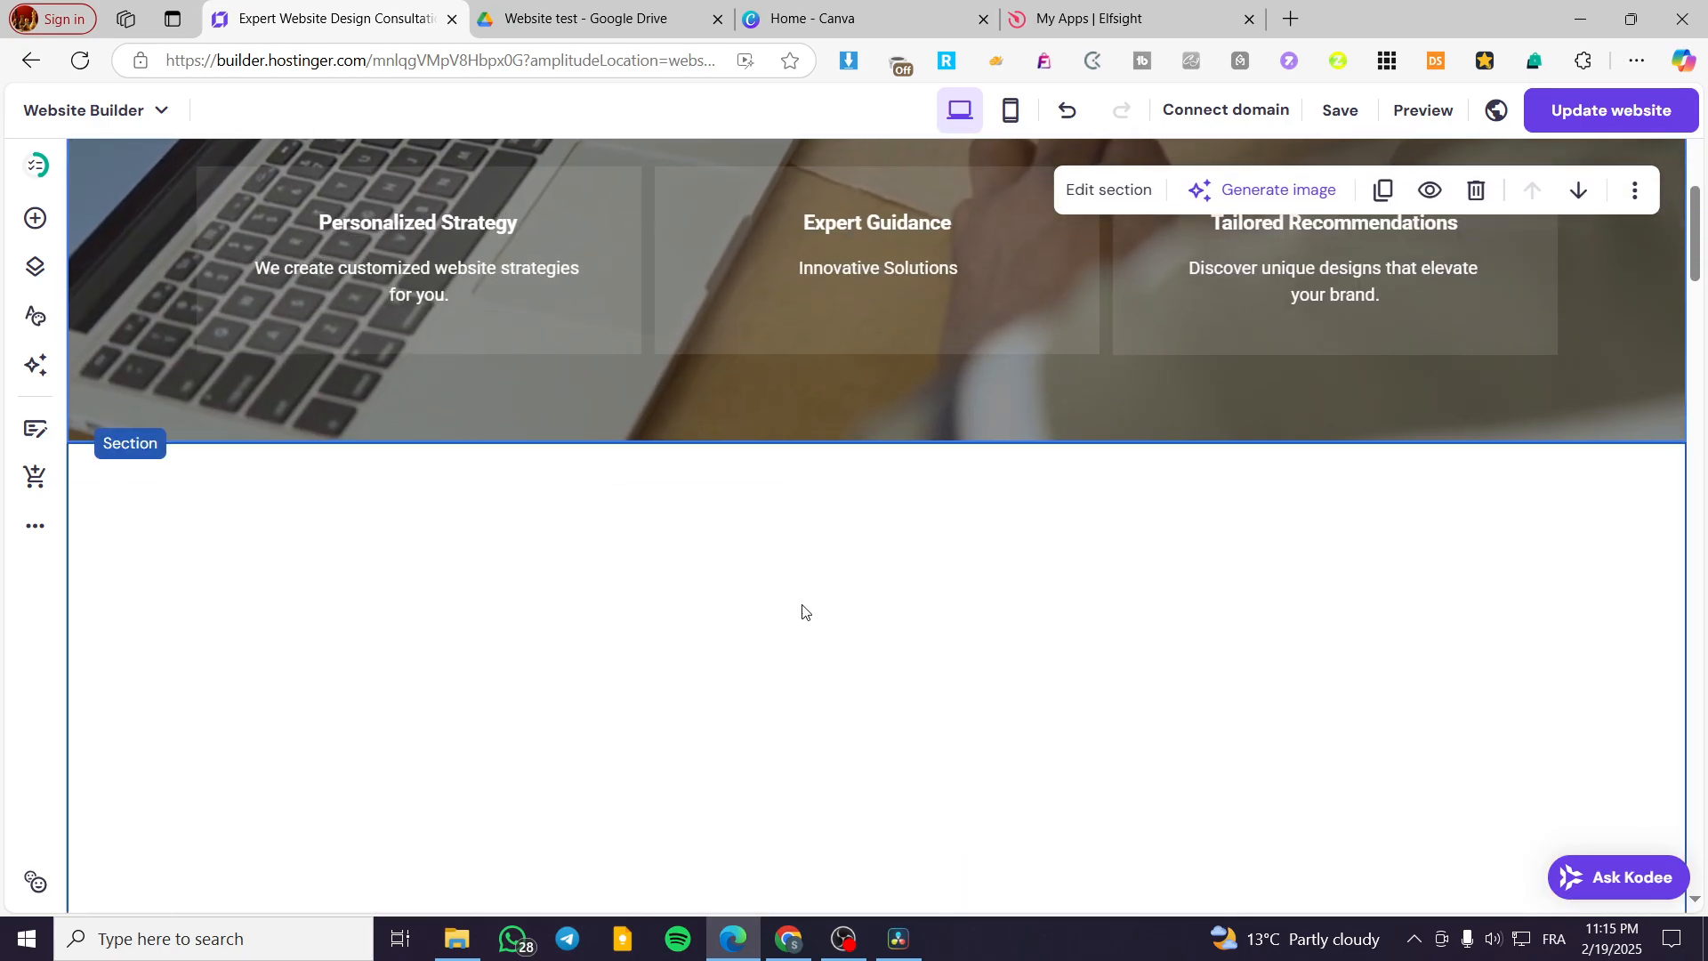
left_click(805, 612)
scroll(921, 546, "up", 2)
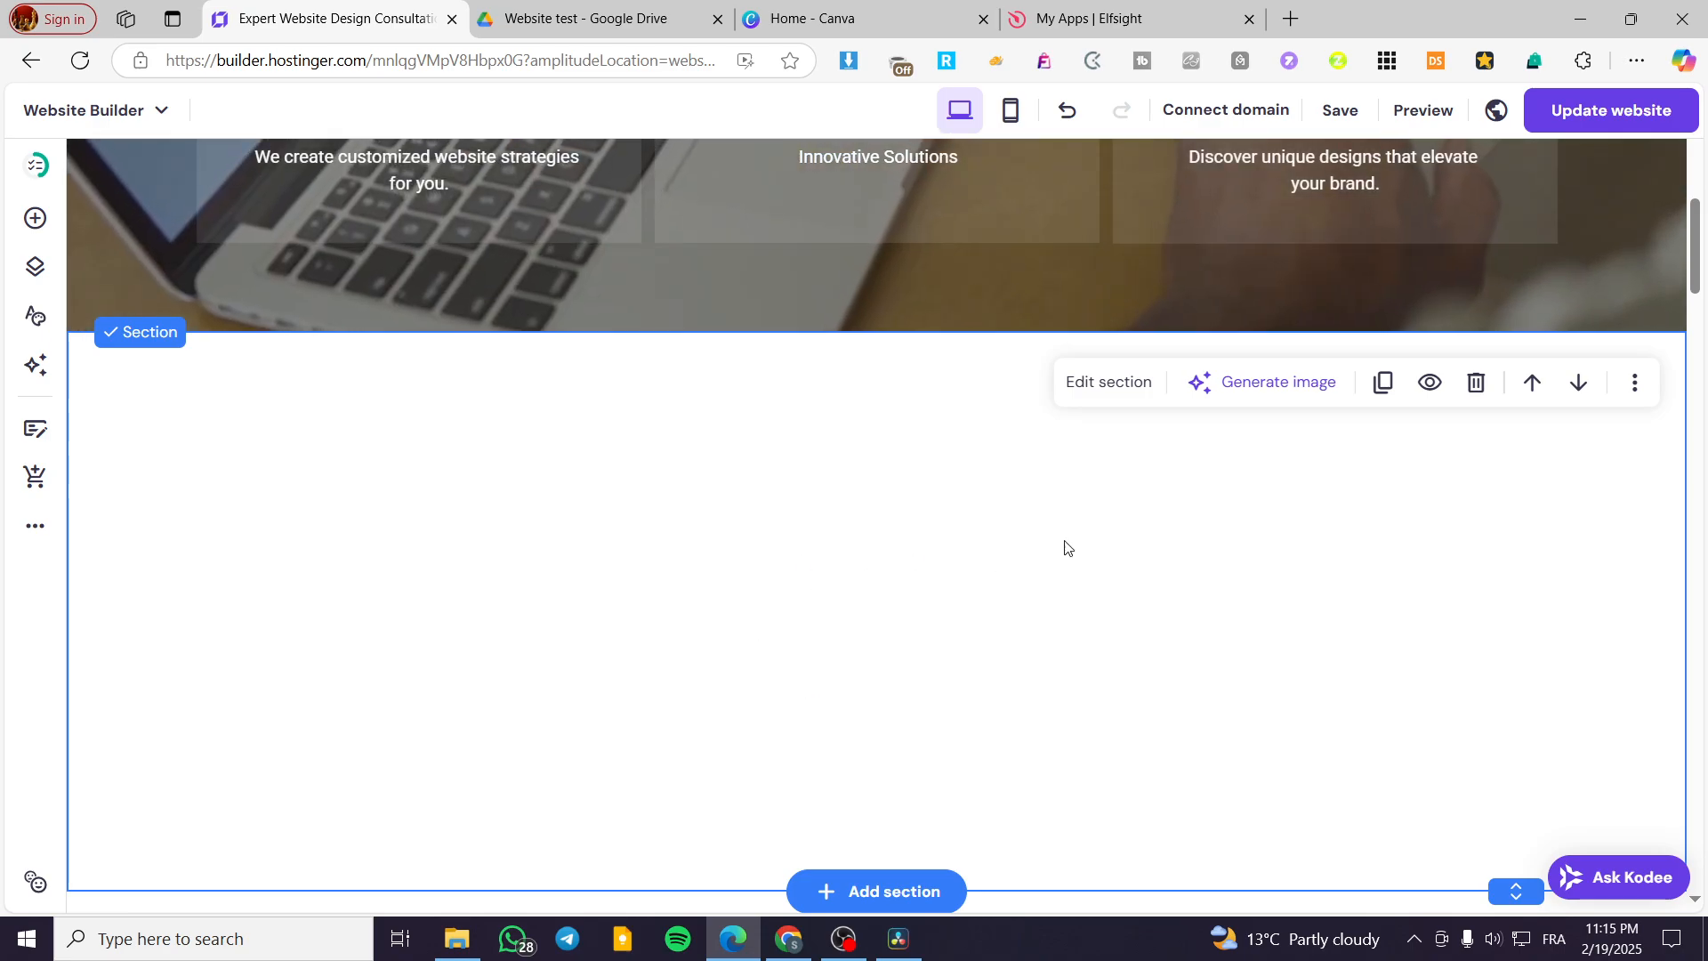
- Switch to Google Drive and open Untitled design.pdf from the Website test folder in a new window
left_click(650, 6)
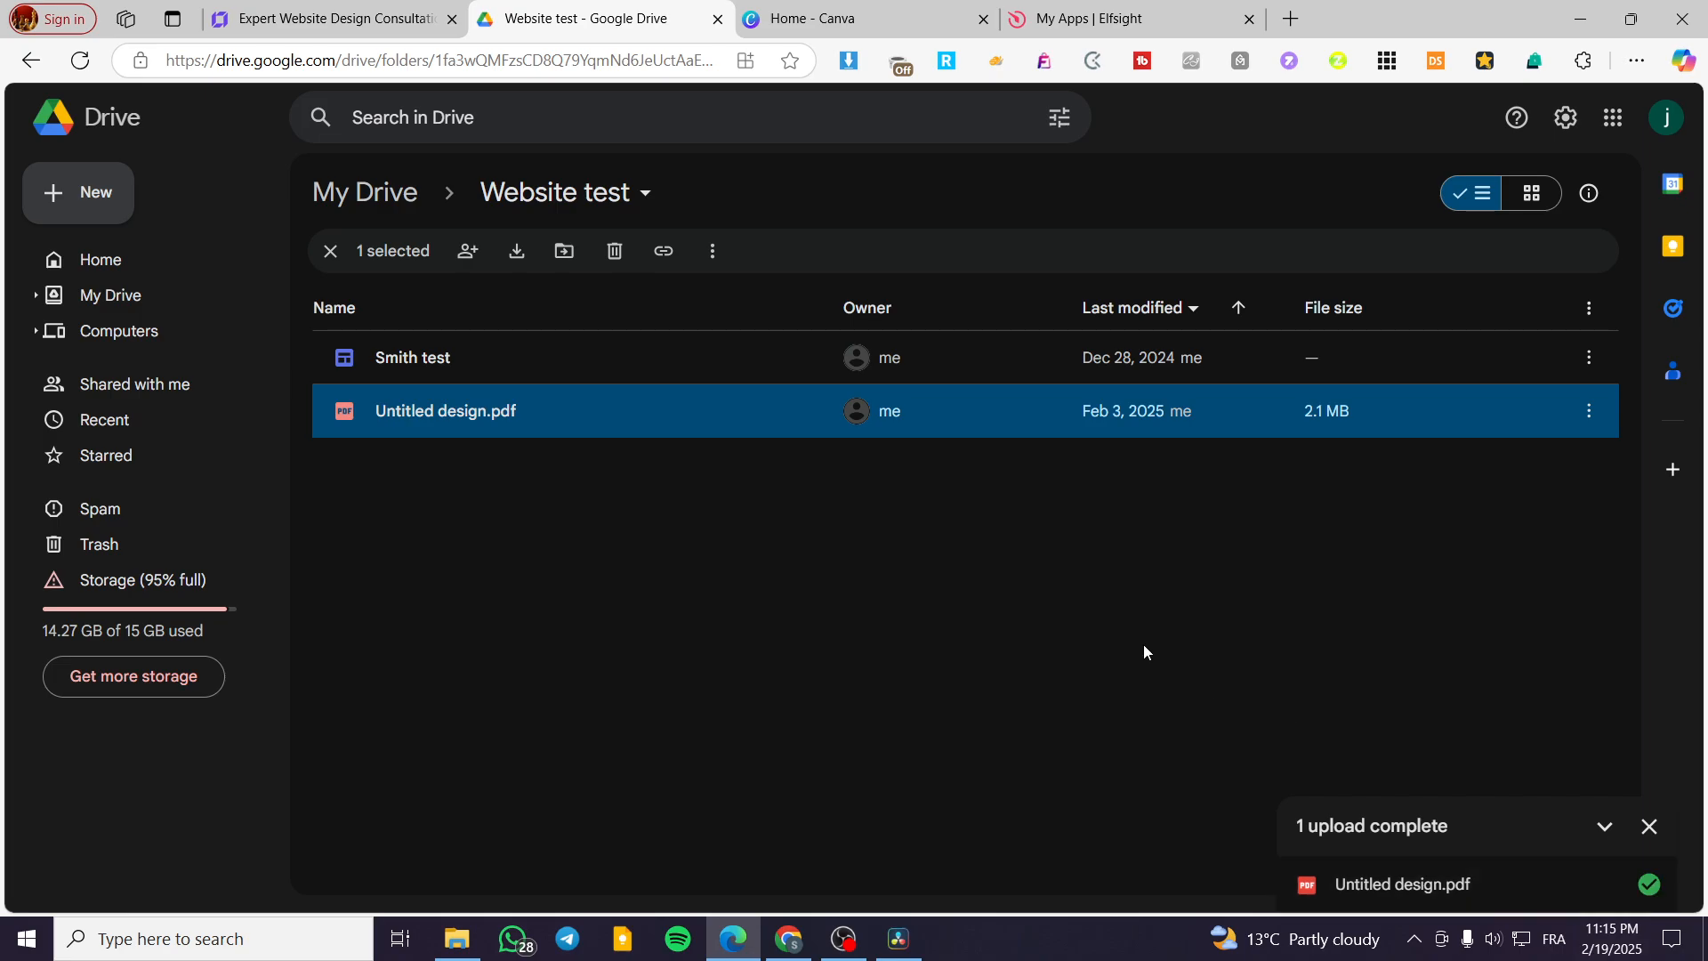
right_click(579, 410)
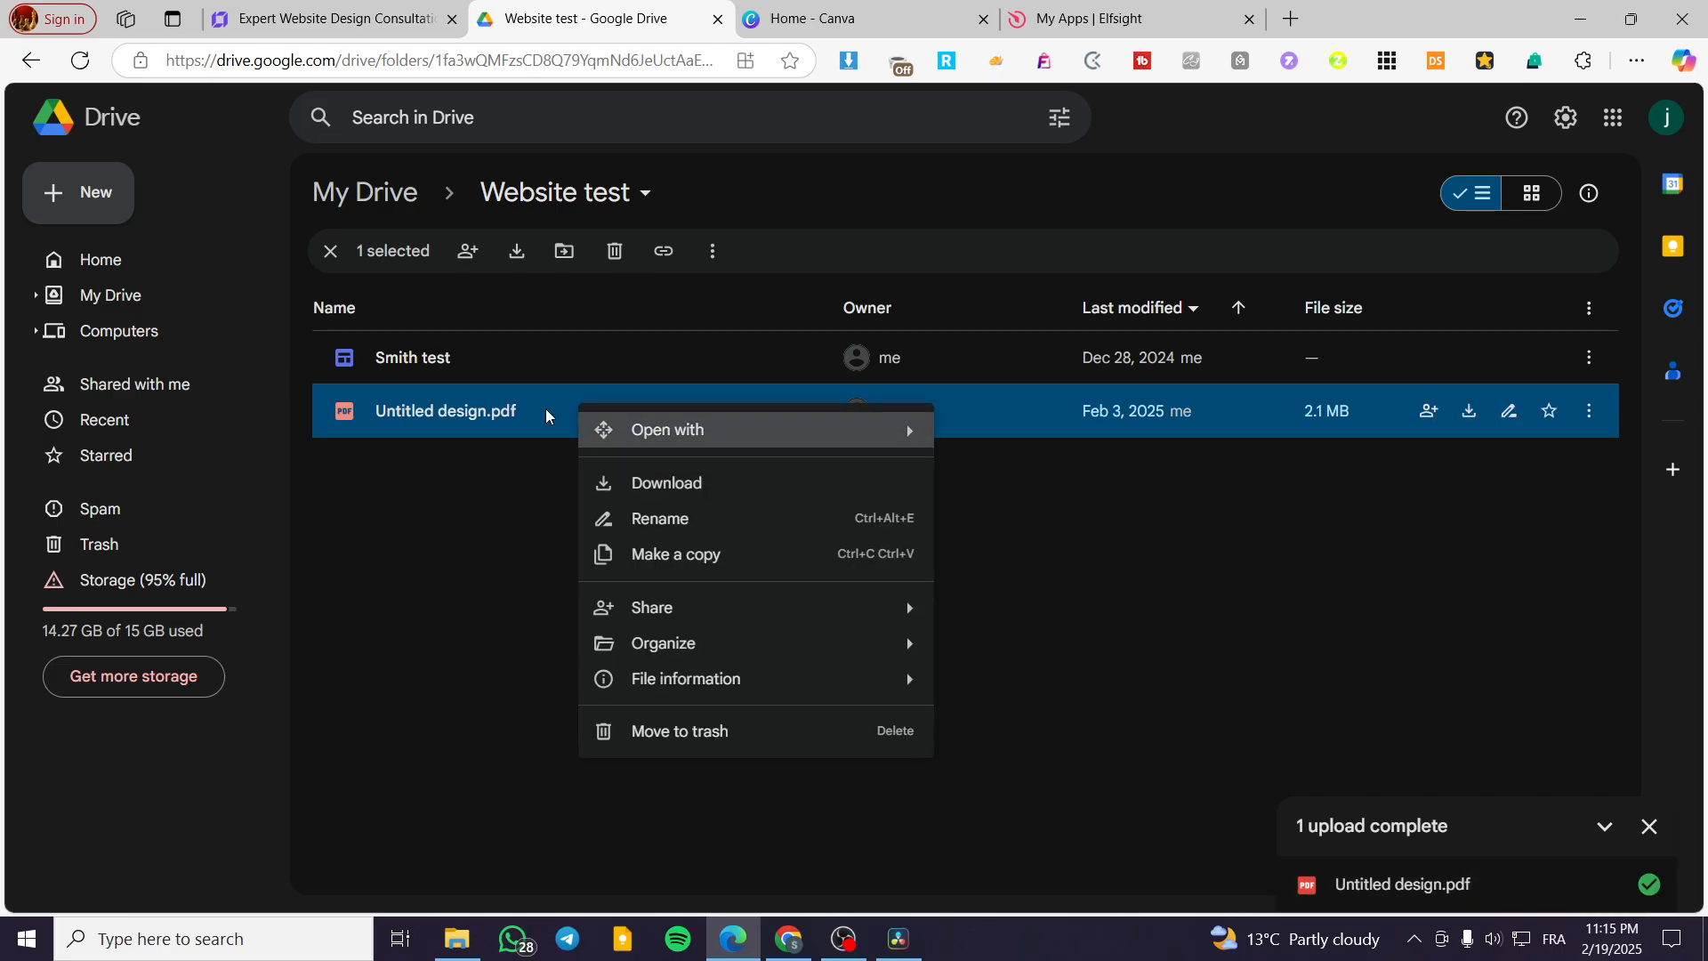
left_click(531, 409)
double_click(531, 409)
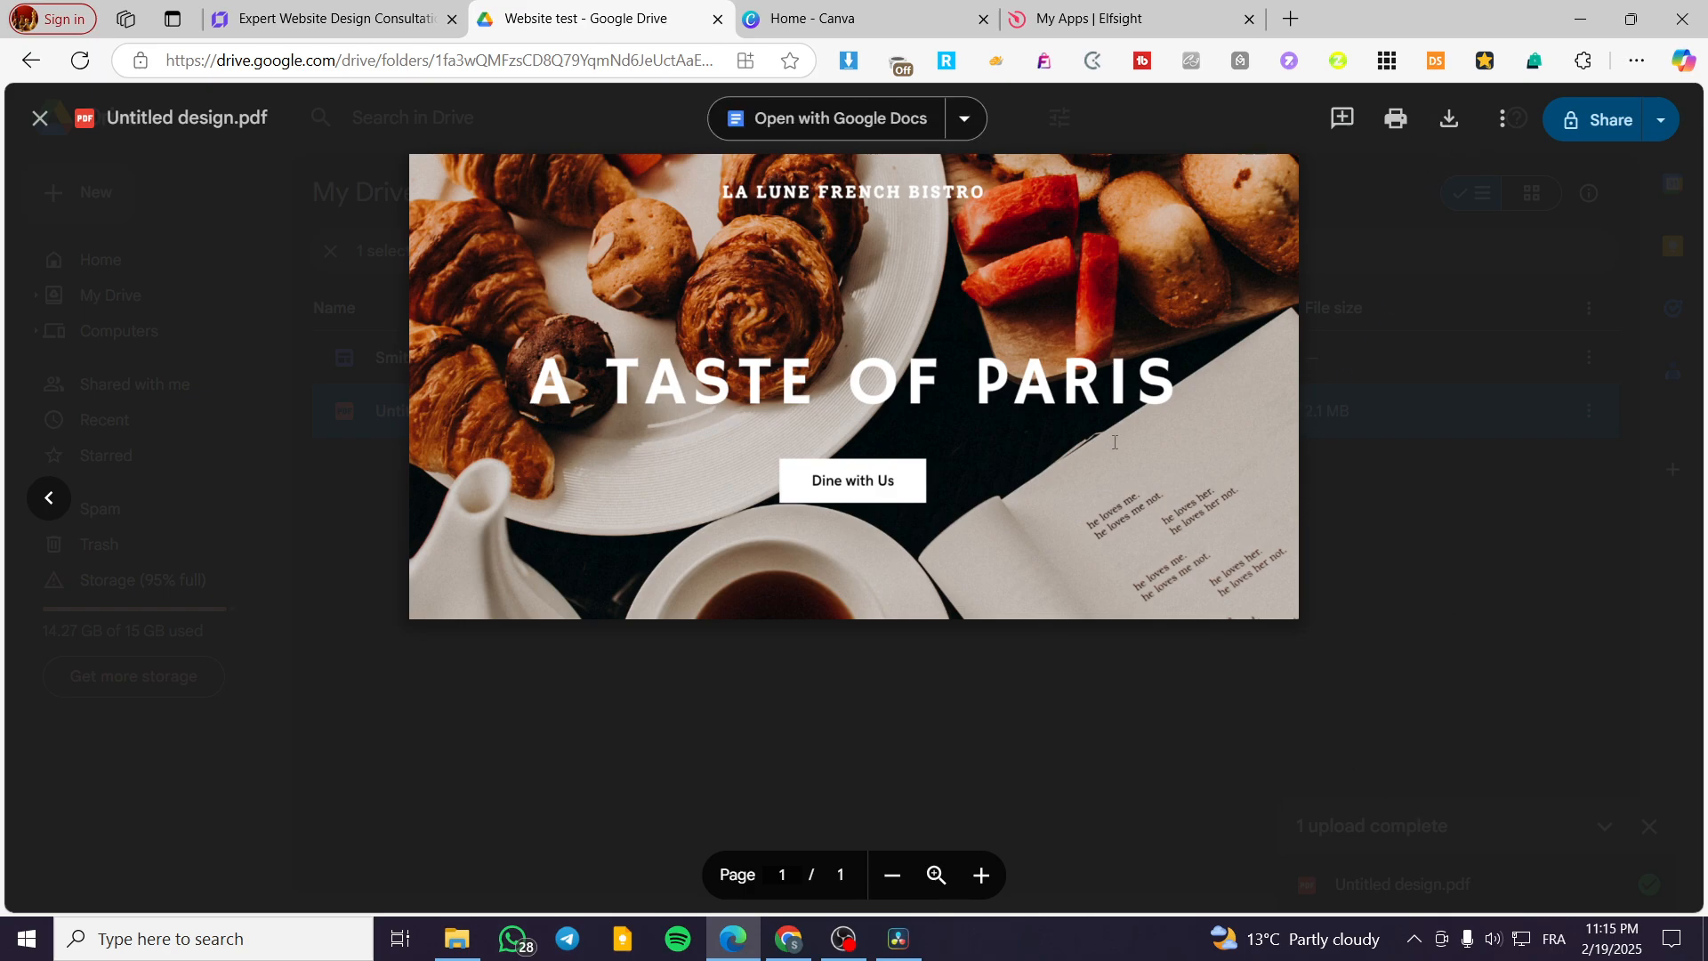
left_click(1504, 122)
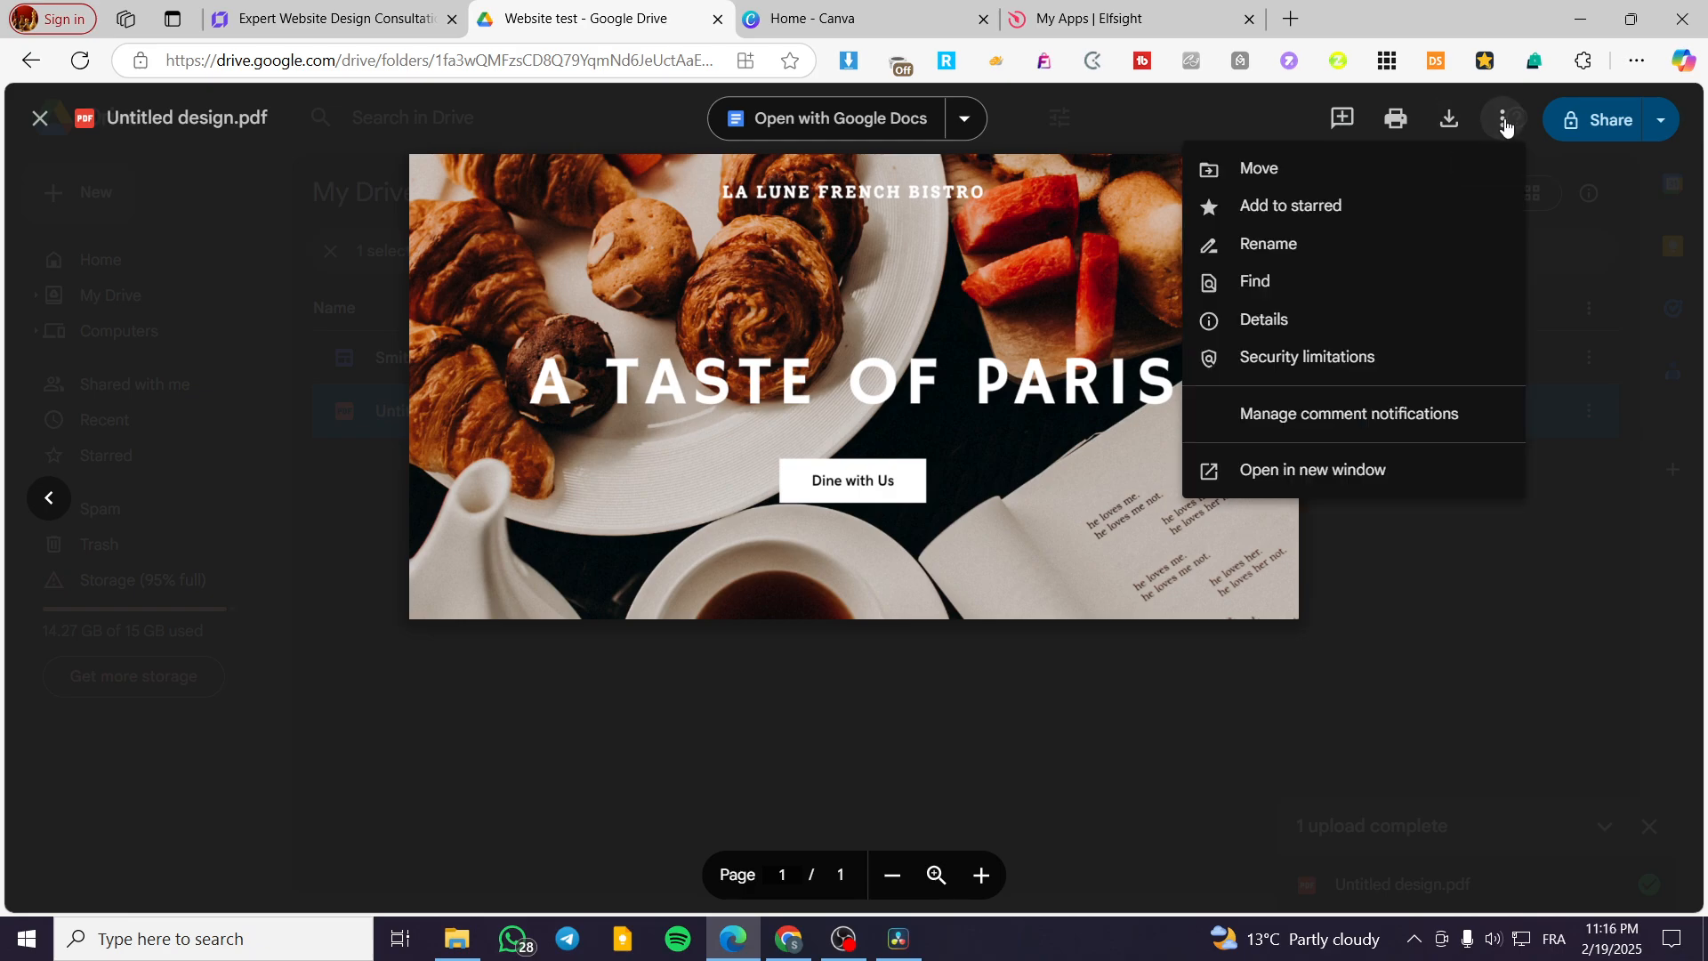
left_click(1282, 478)
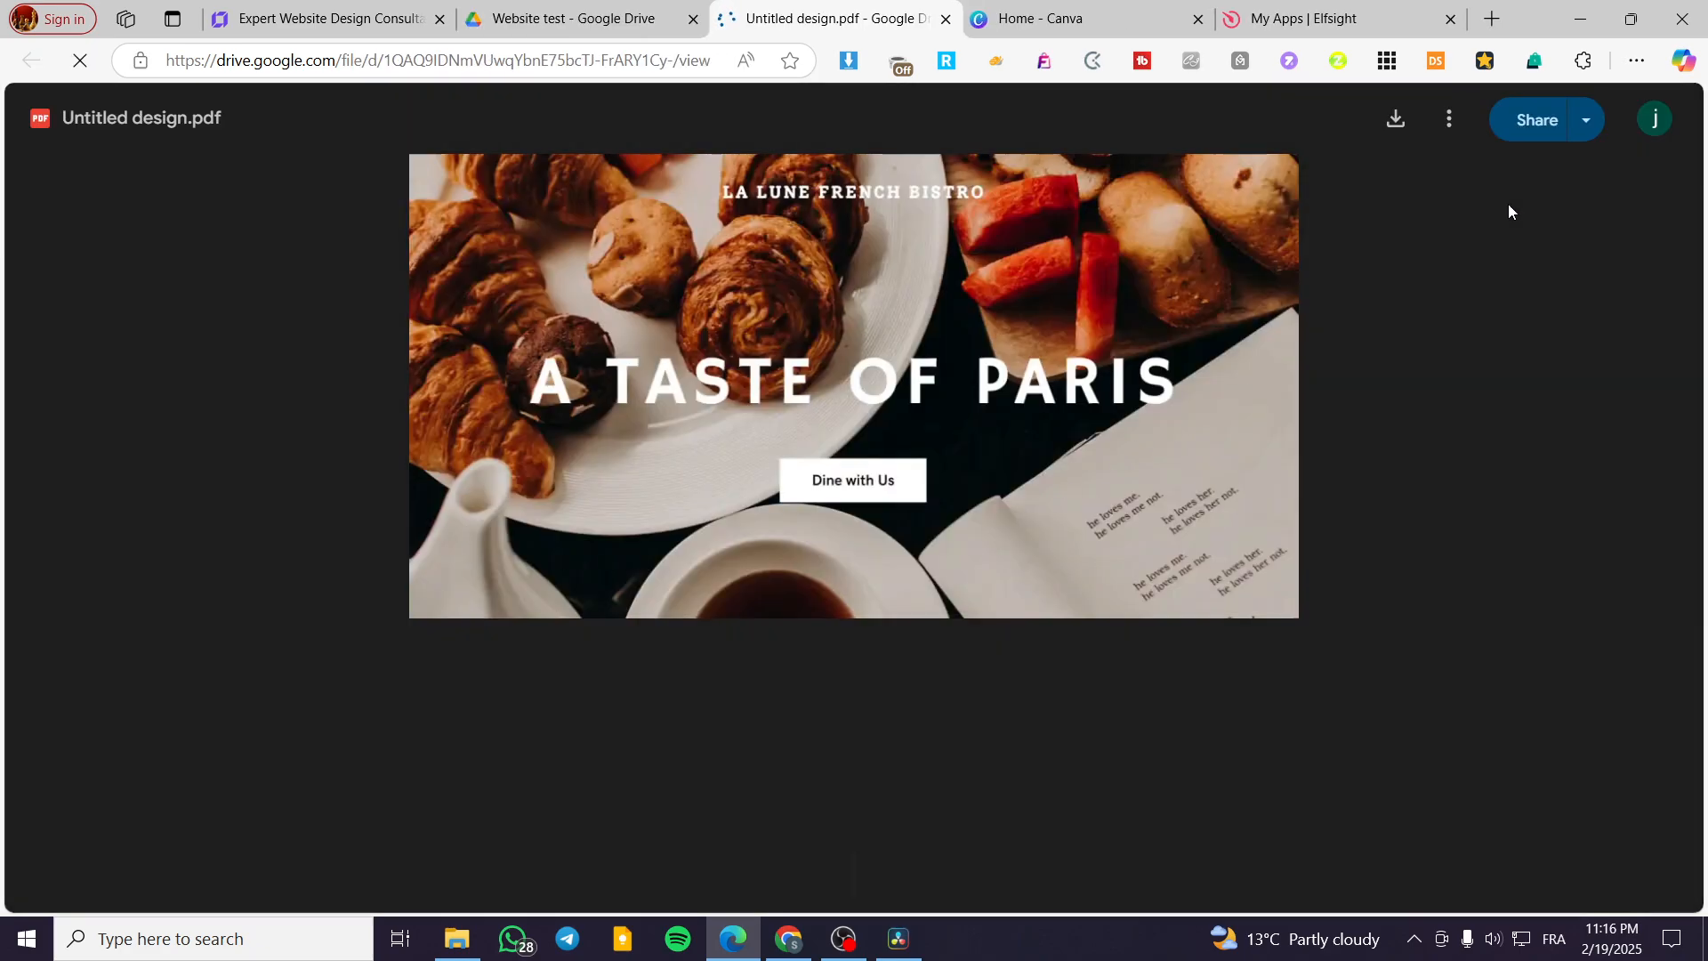
- Share Untitled design.pdf with anyone who has the link and copy its link
left_click(1520, 120)
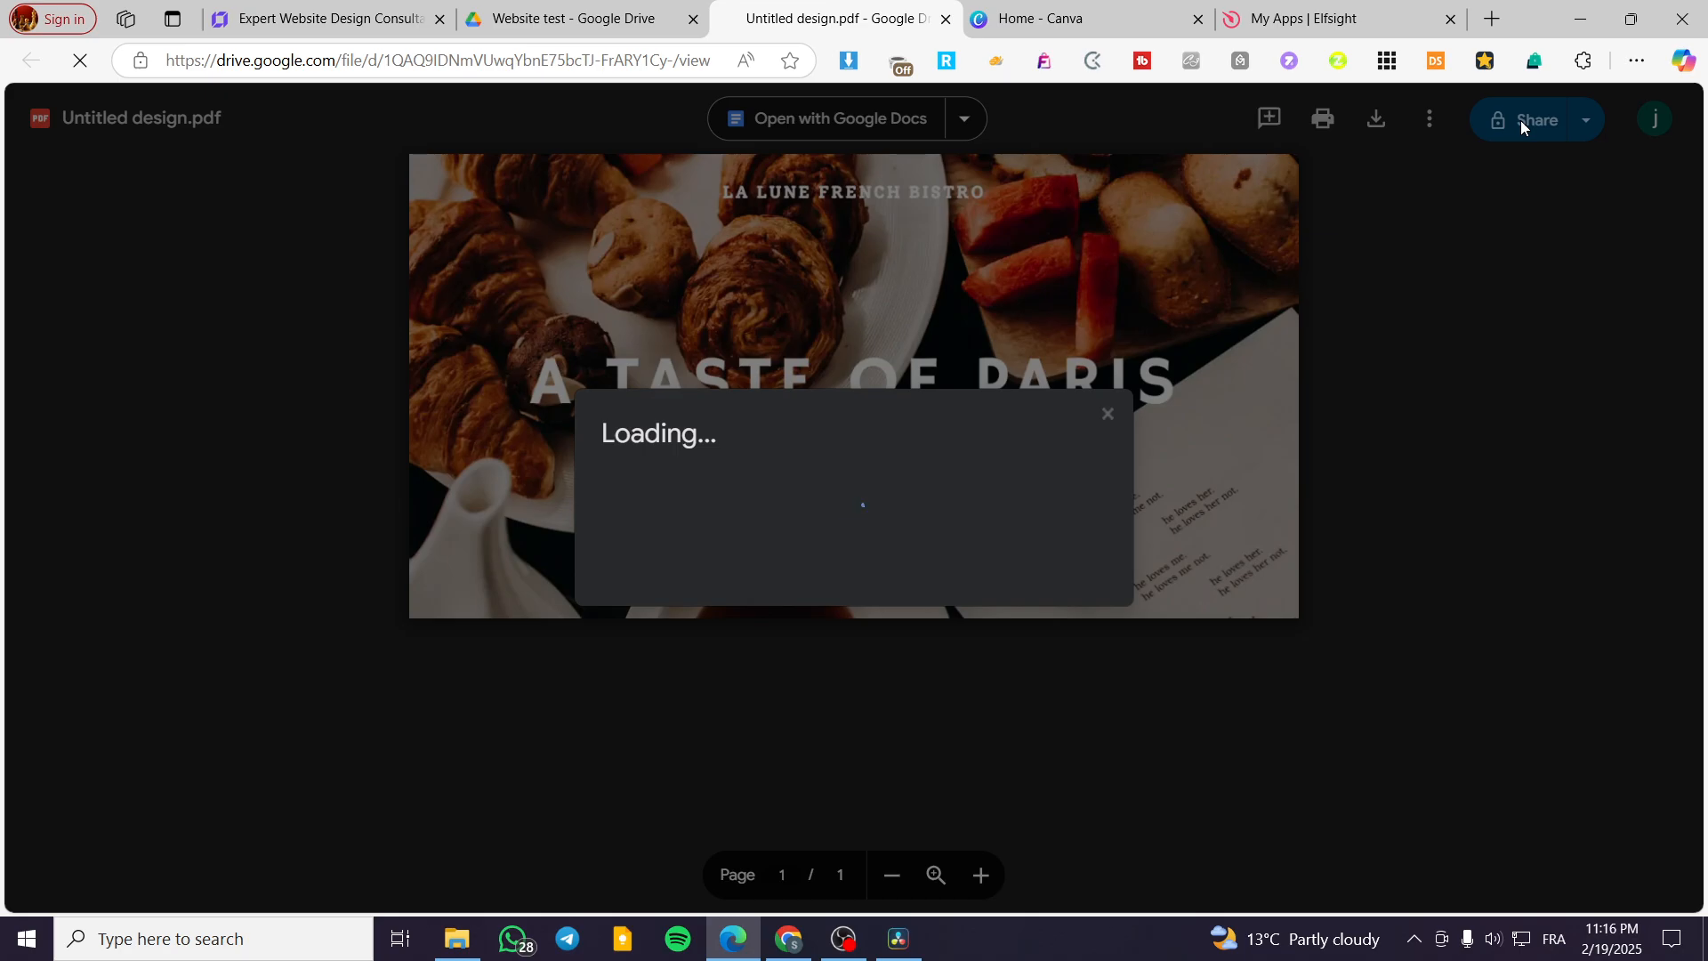
left_click(692, 590)
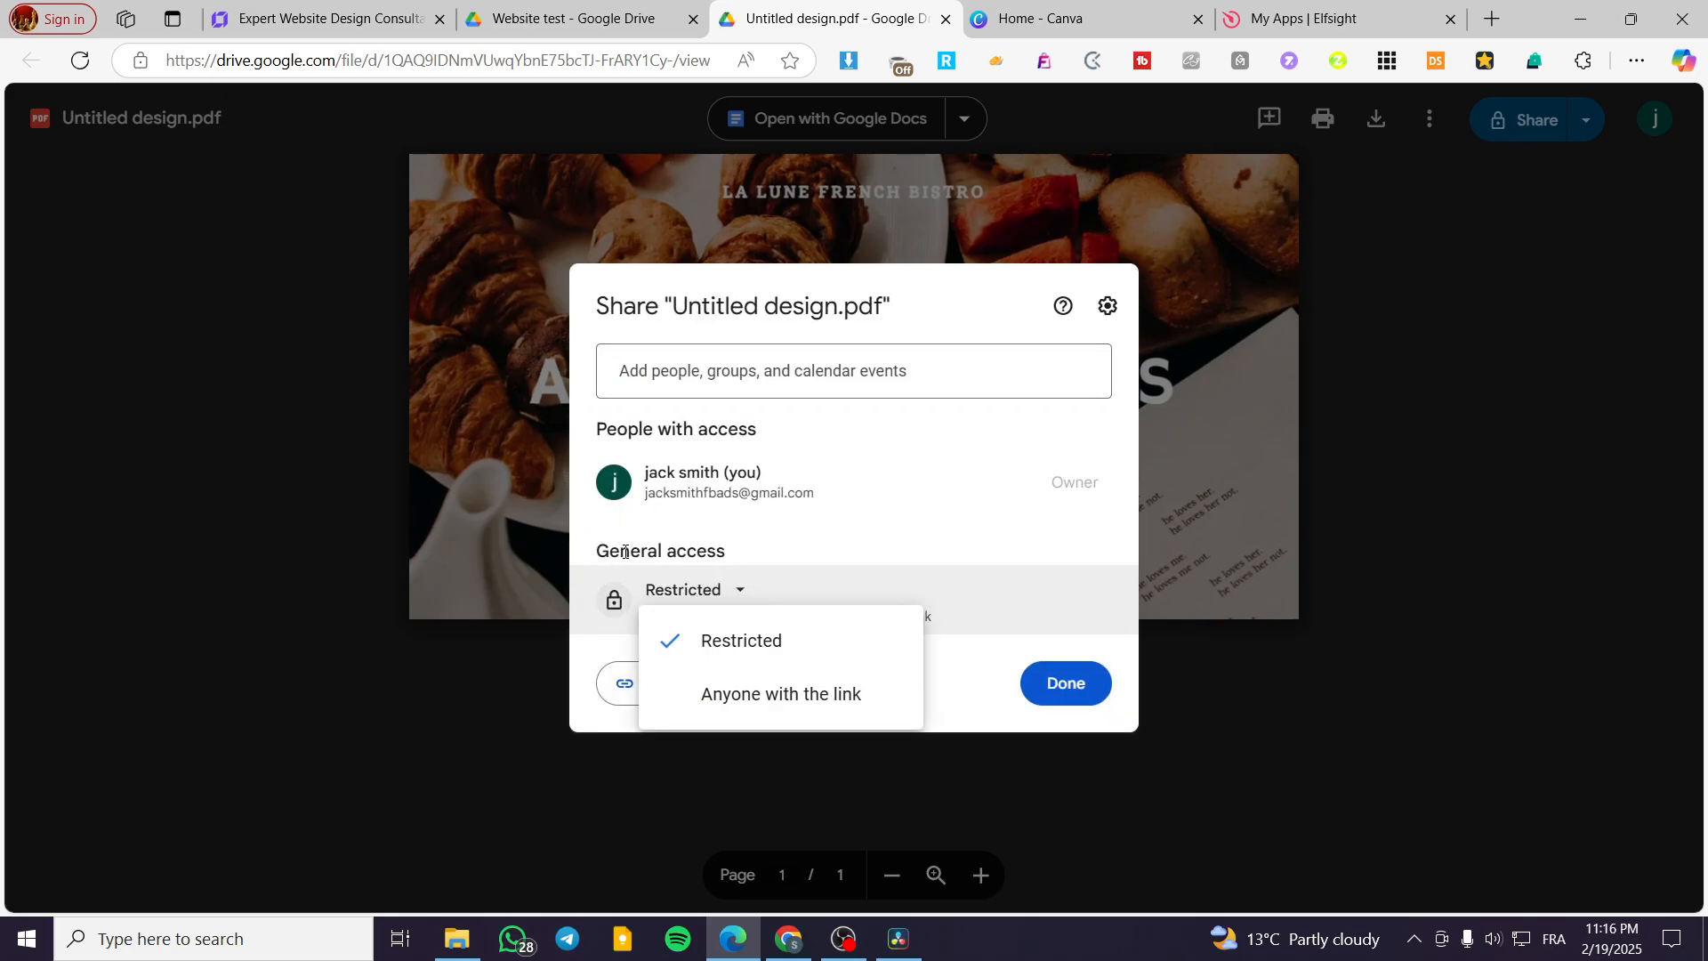
left_click(727, 696)
left_click(660, 719)
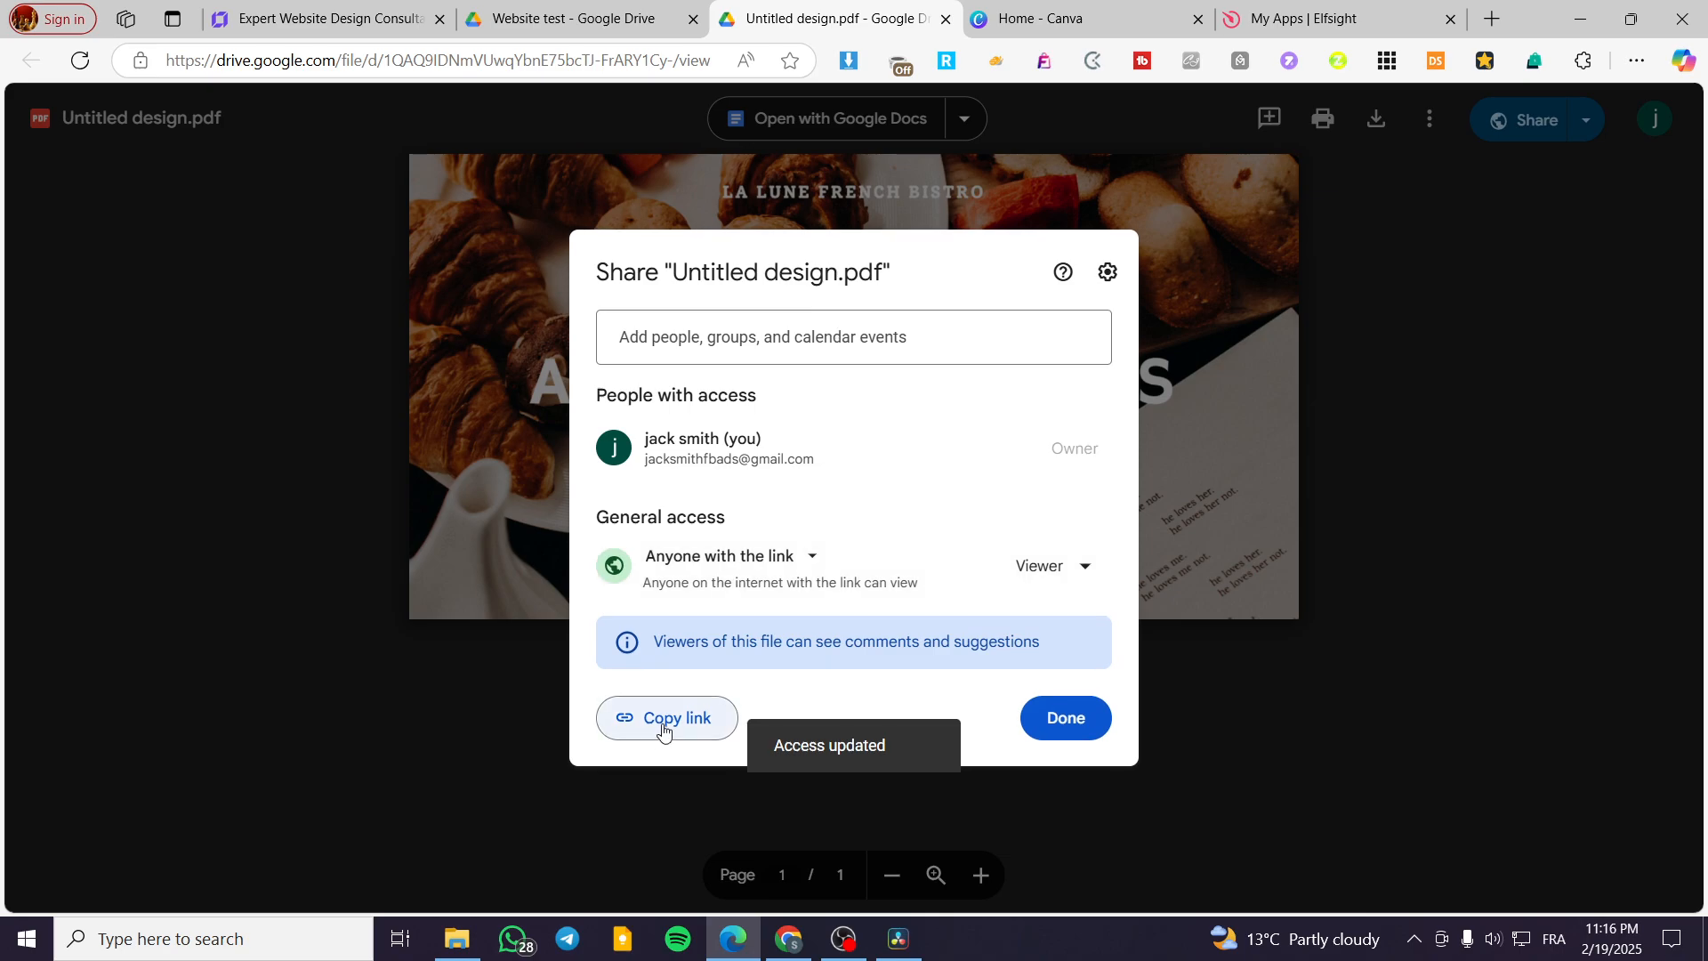
left_click(1079, 717)
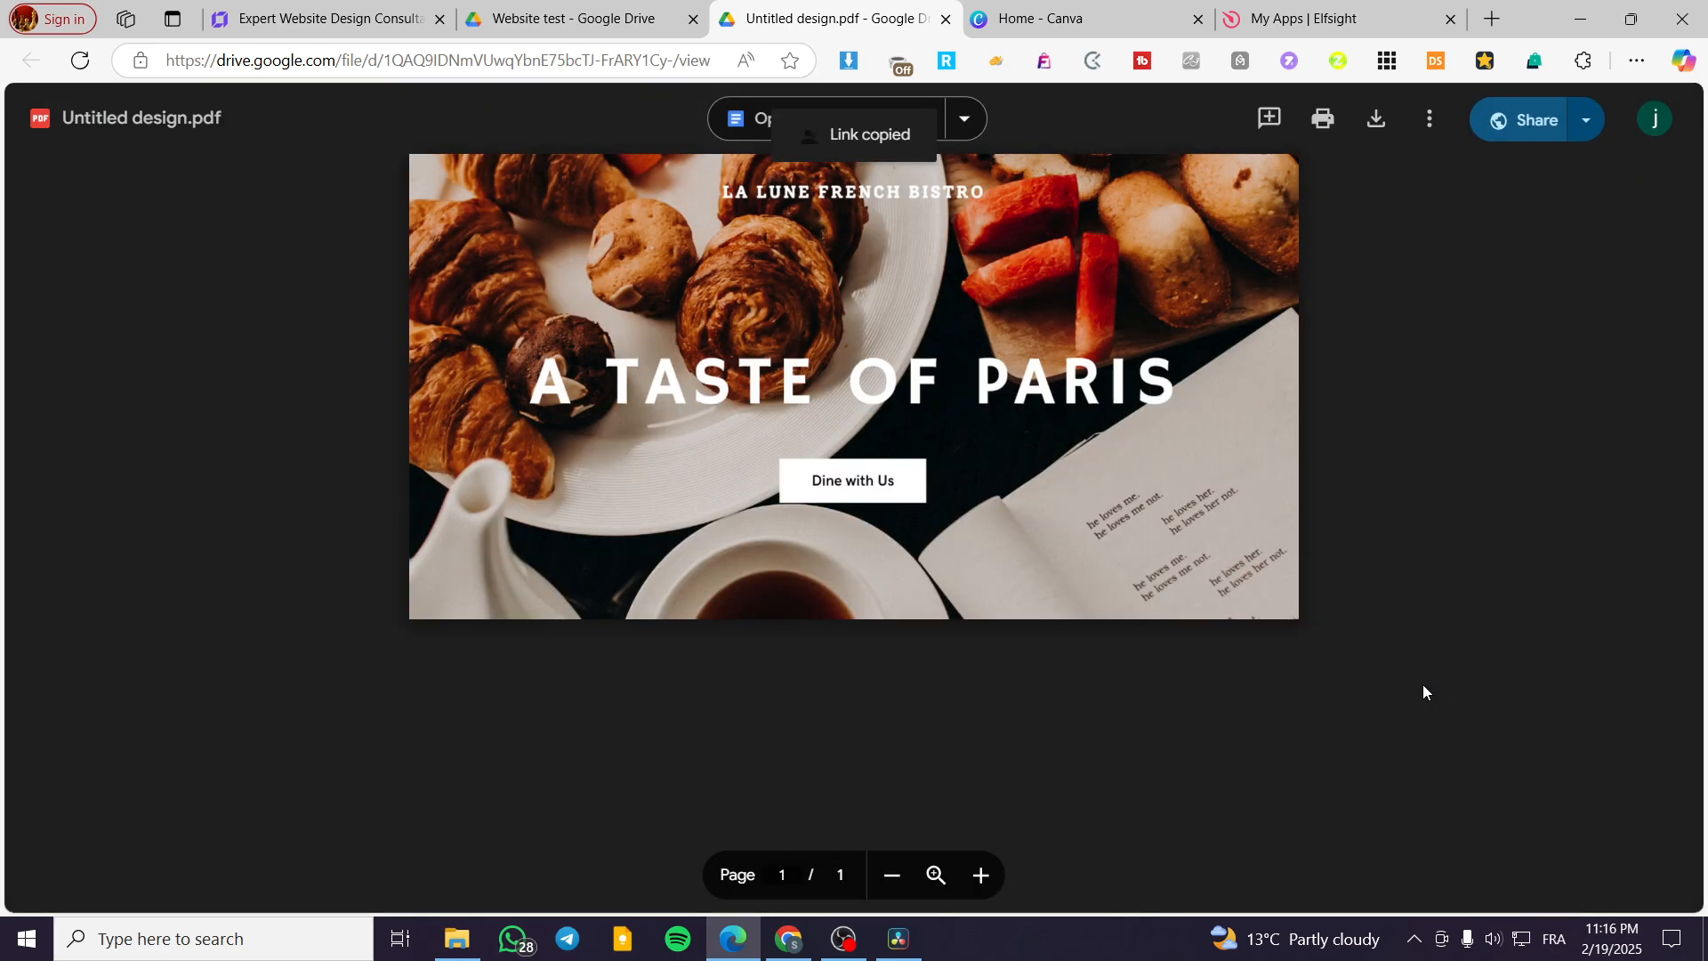
- Open the PDF's embed item code and copy the whole iframe HTML
left_click(1431, 123)
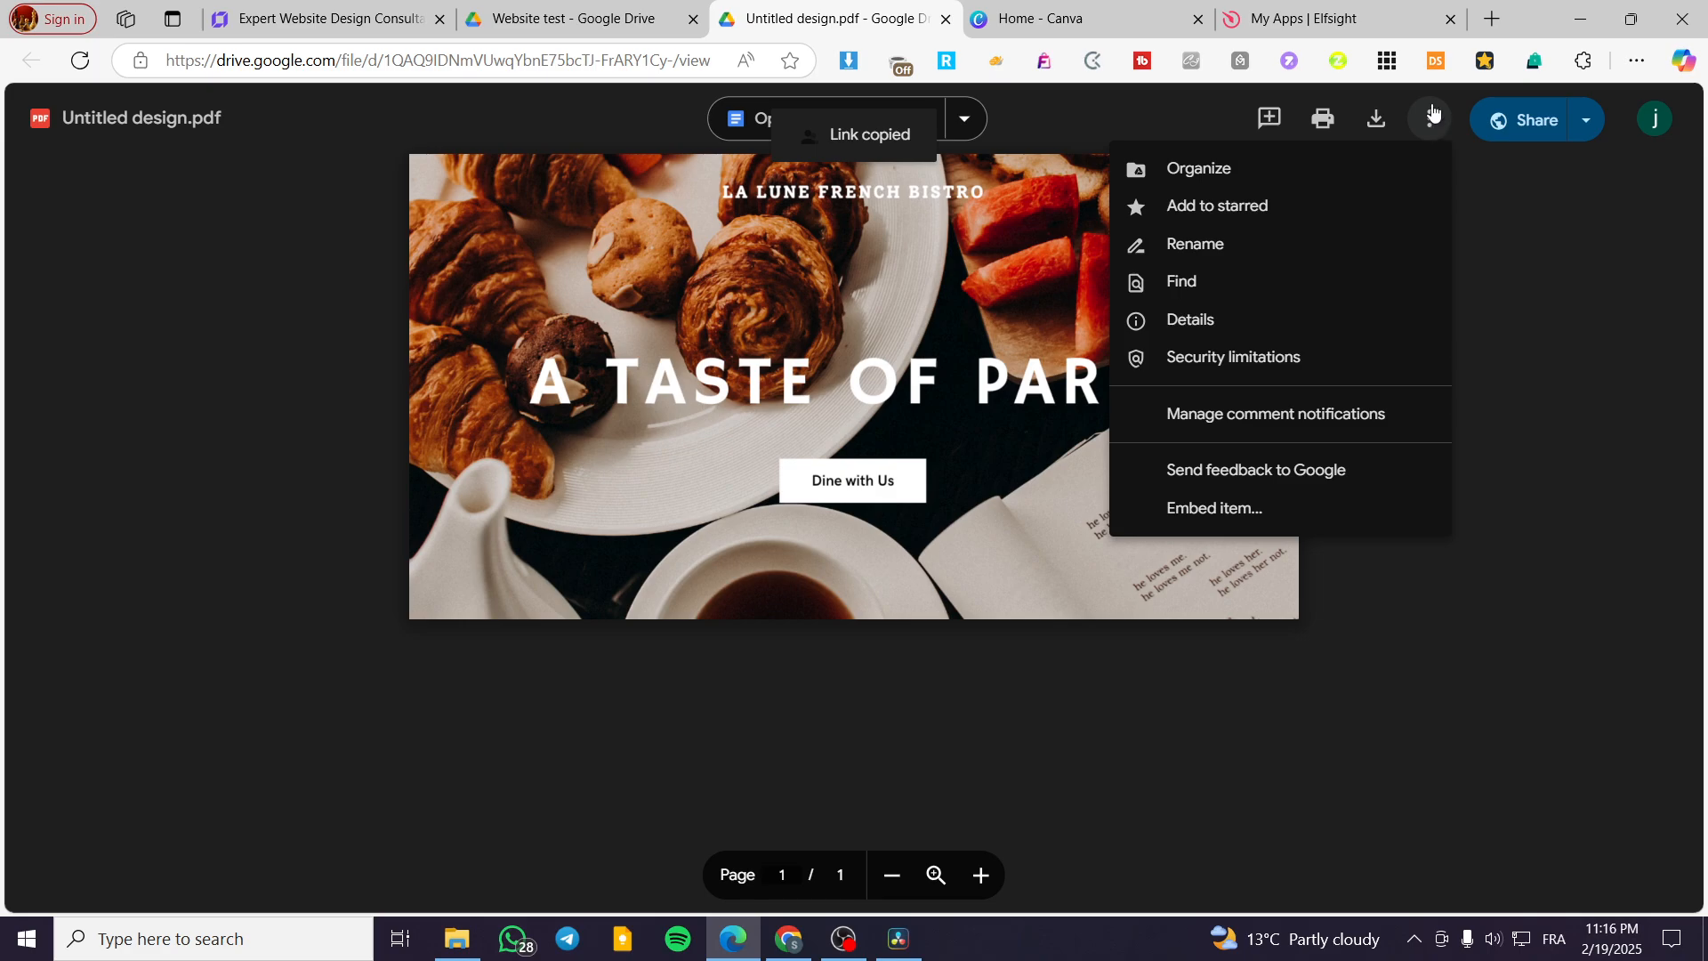
left_click(1254, 512)
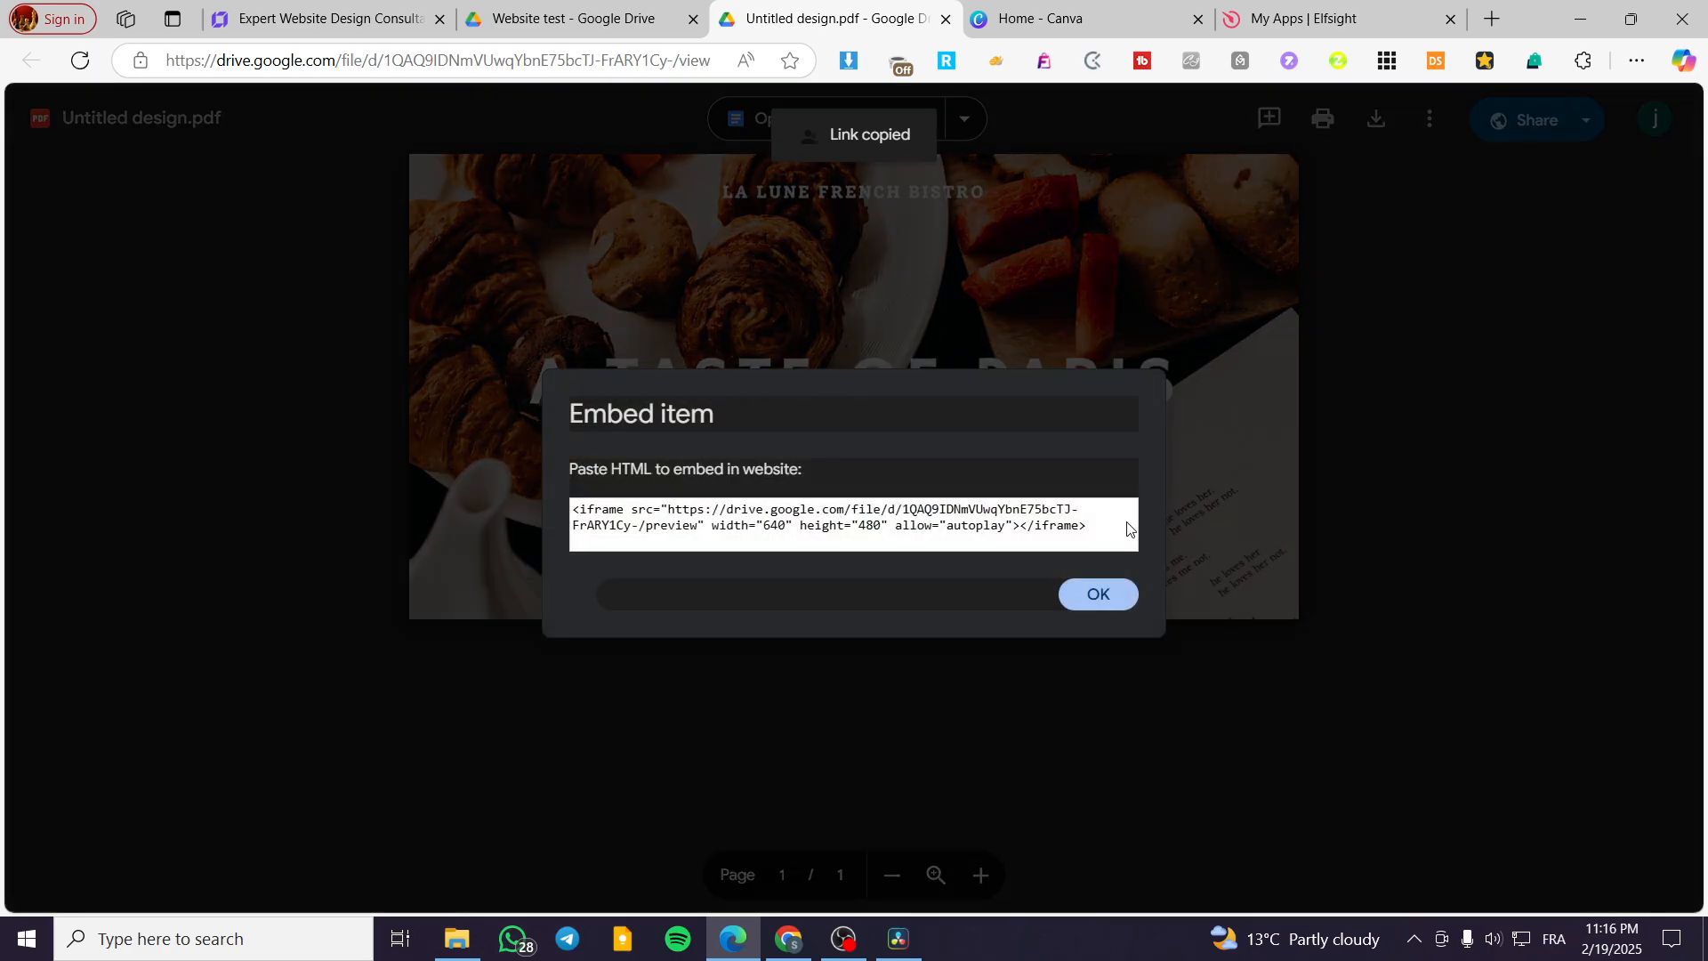
left_click_drag(1047, 537, 520, 510)
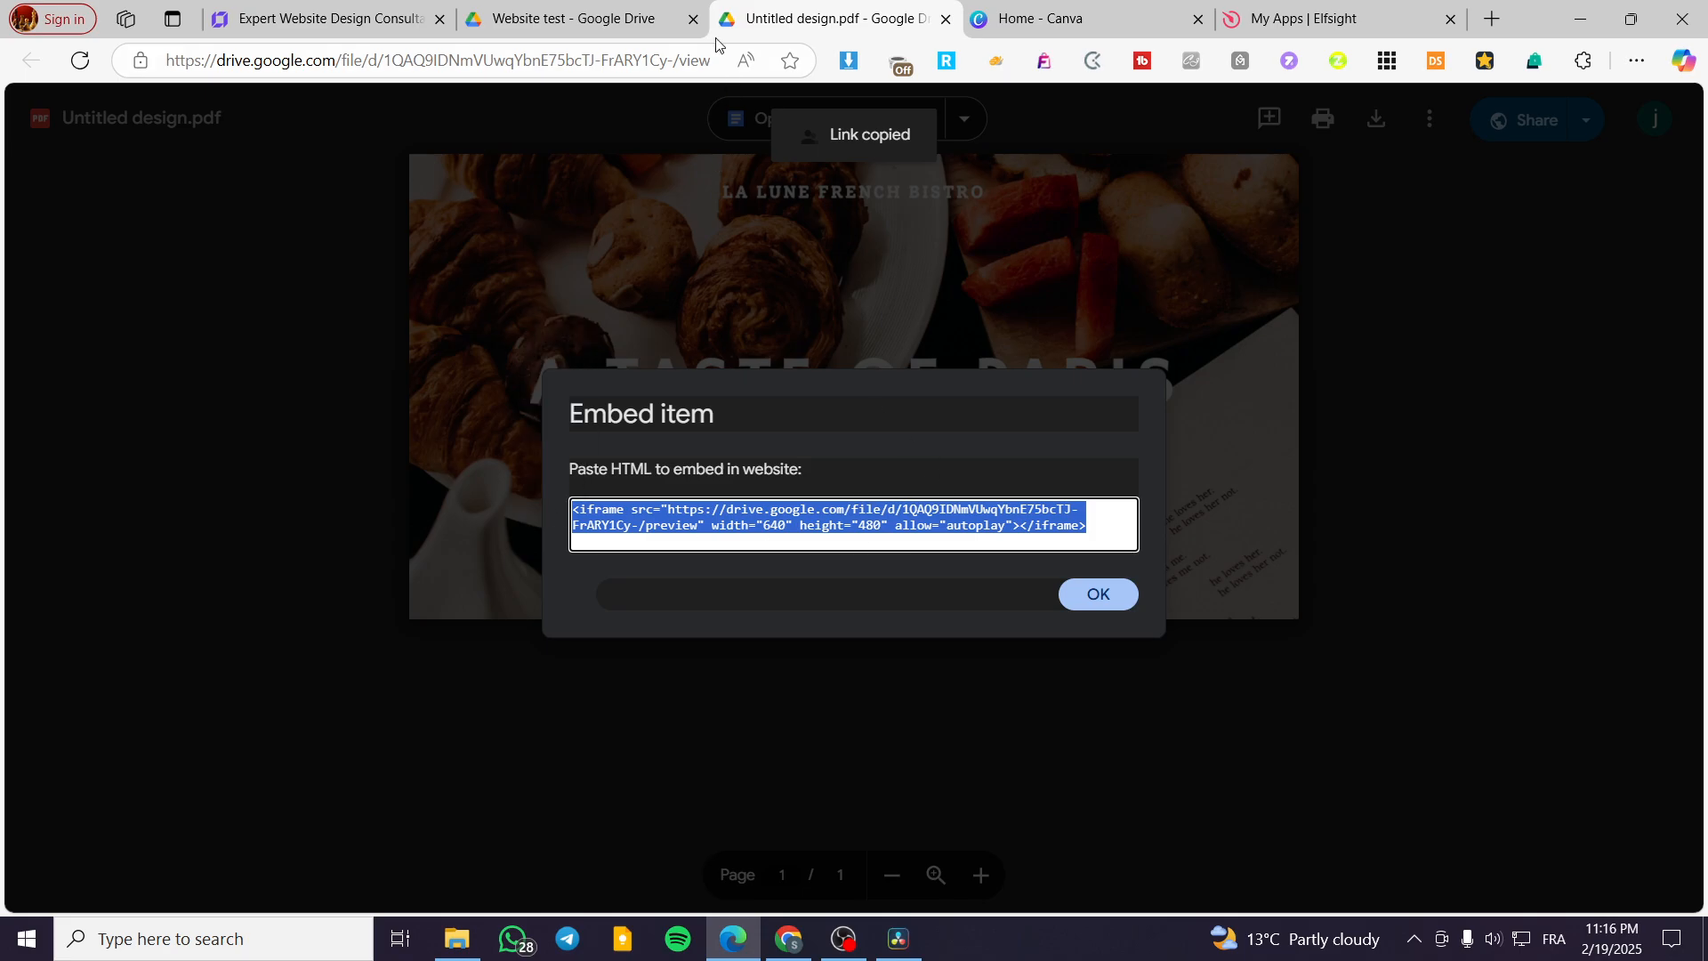
- Back in Hostinger Website Builder, place an Embed code element in the upper middle of the blank section
left_click(293, 16)
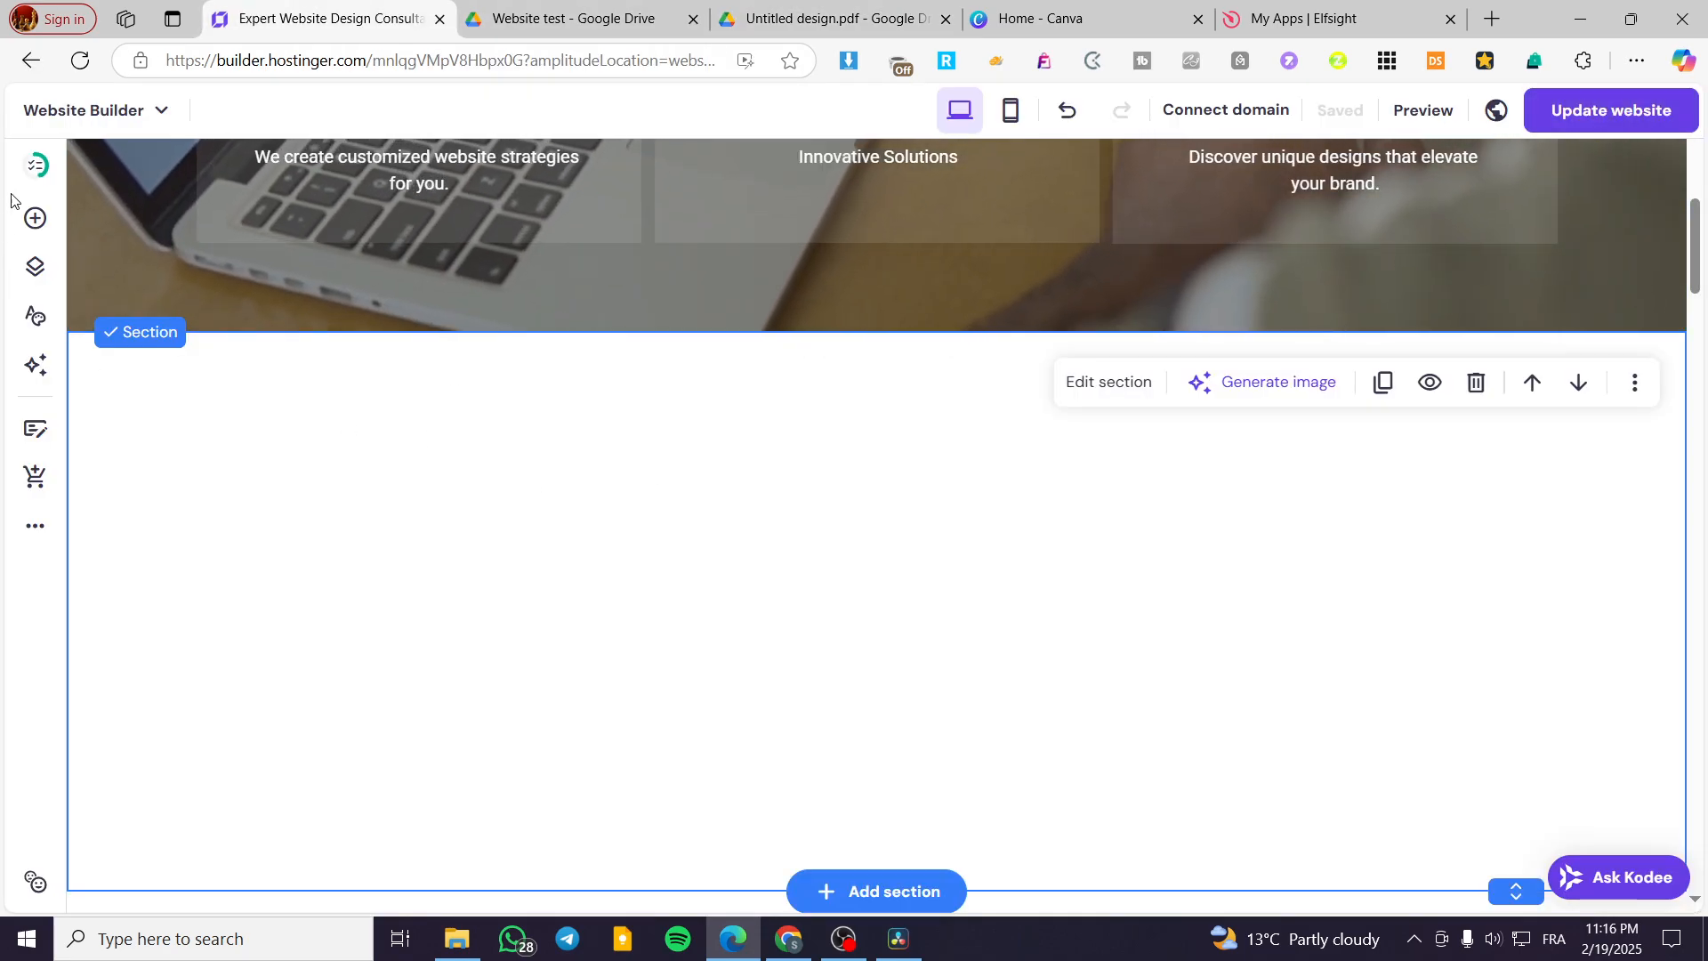
left_click(35, 217)
scroll(240, 564, "down", 2)
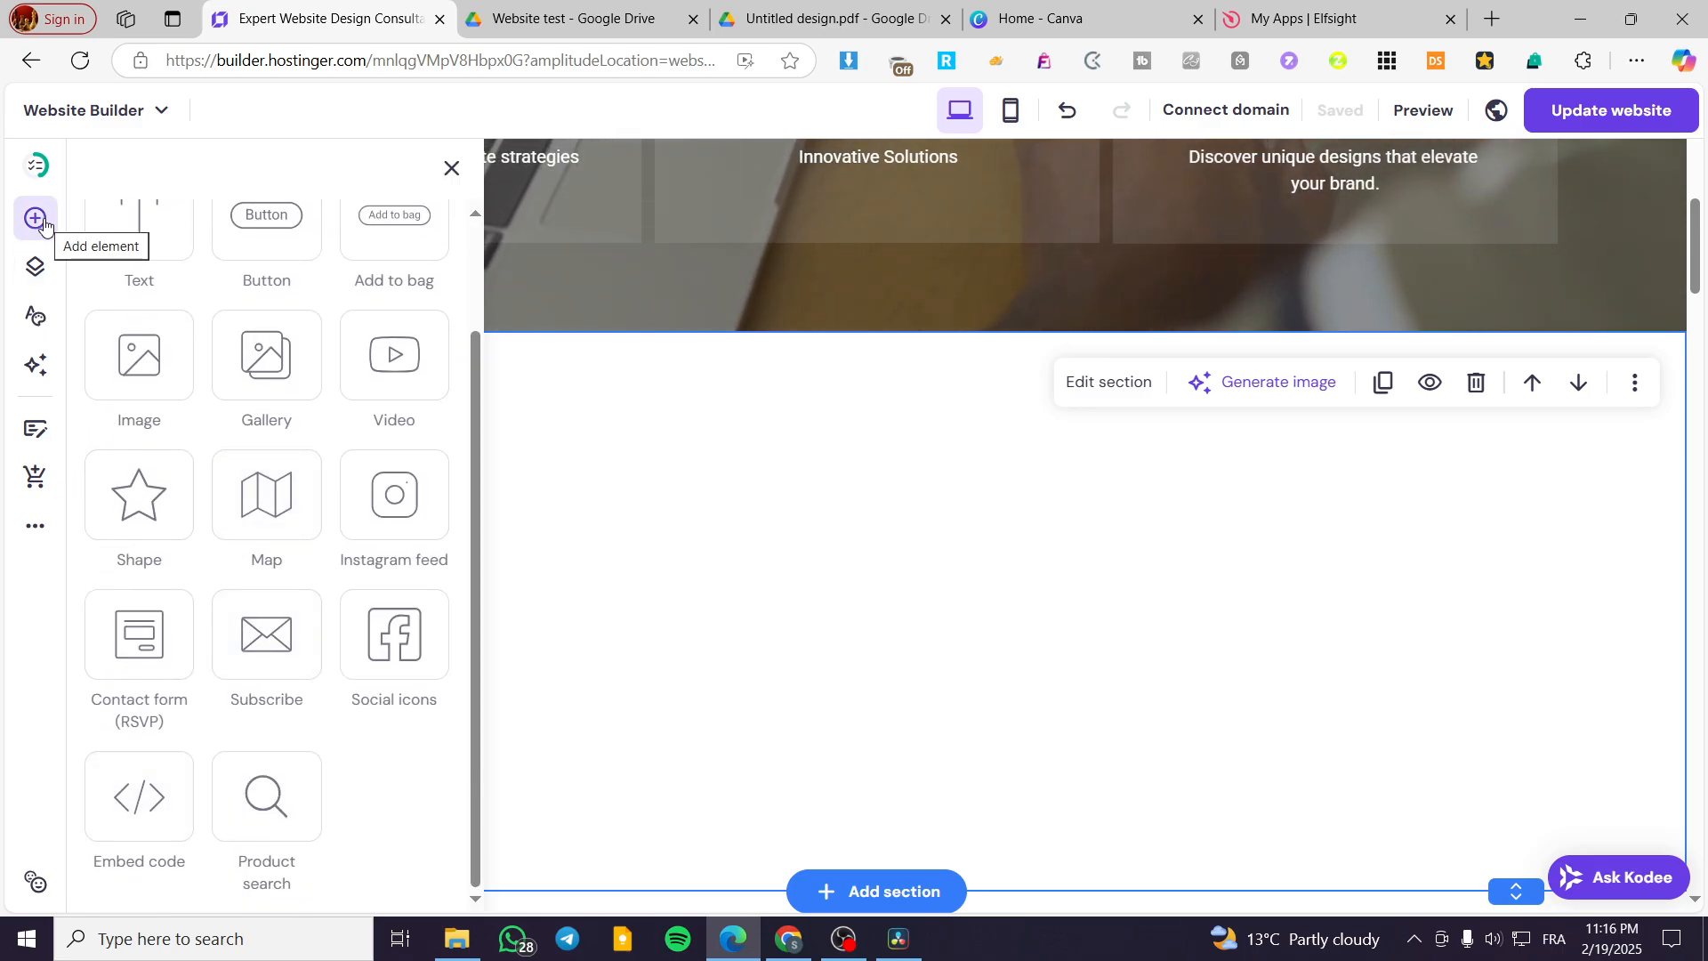
left_click_drag(137, 793, 916, 756)
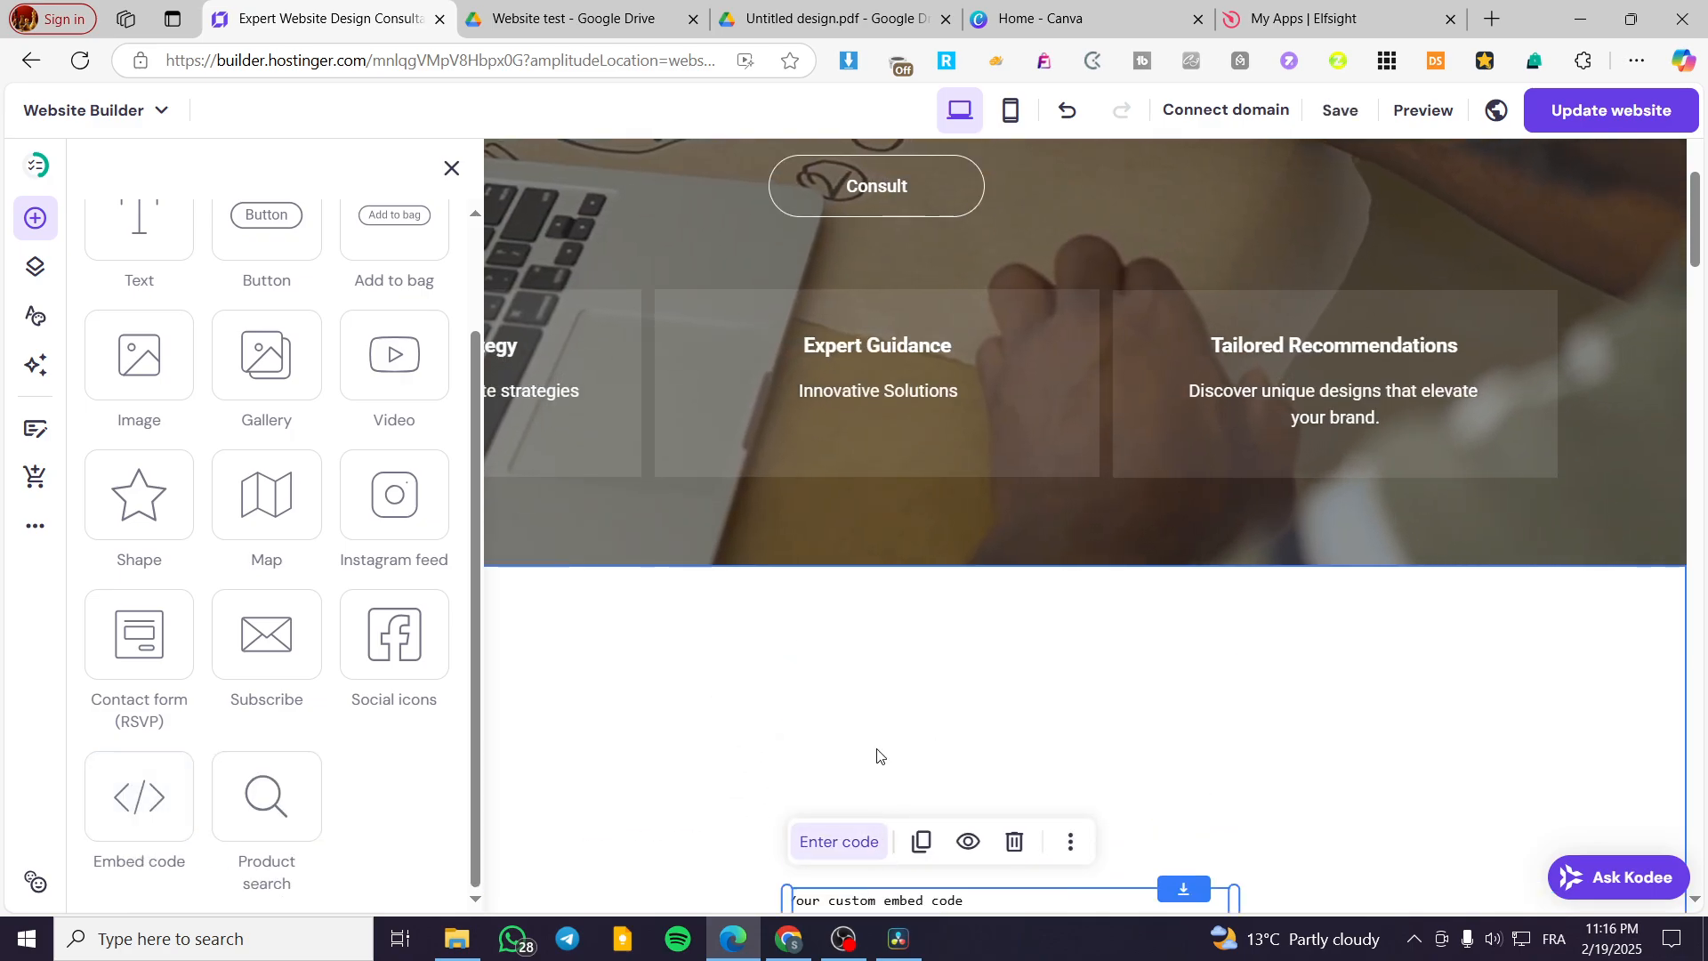
scroll(881, 752, "down", 2)
left_click_drag(884, 680, 759, 488)
- Replace the element's placeholder code with the copied Google Drive iframe, width 640 and height 480, and embed it
left_click(690, 431)
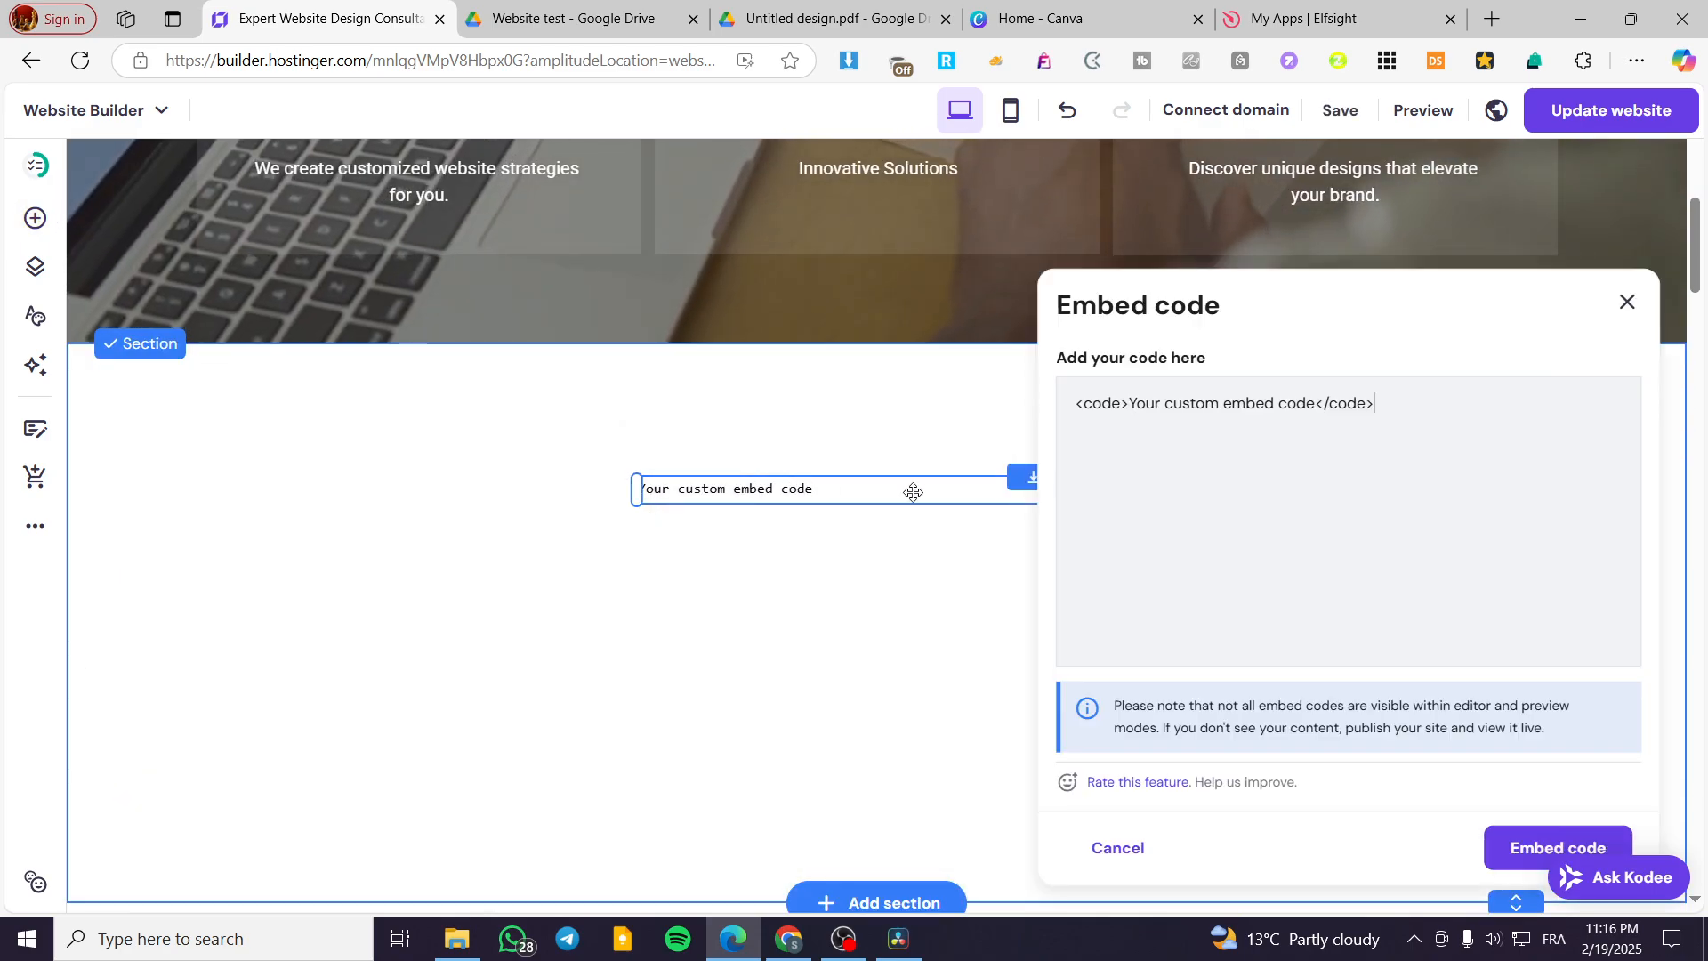
key("ctrl+a")
type("<iframe src=\"https://drive.google.com/file/d/1QAQ9IDNmVUwqYbnE75bcTJ-FrARY1Cy-/preview\" width=\"640\" height=\"480\" allow=\"autoplay\"></iframe>")
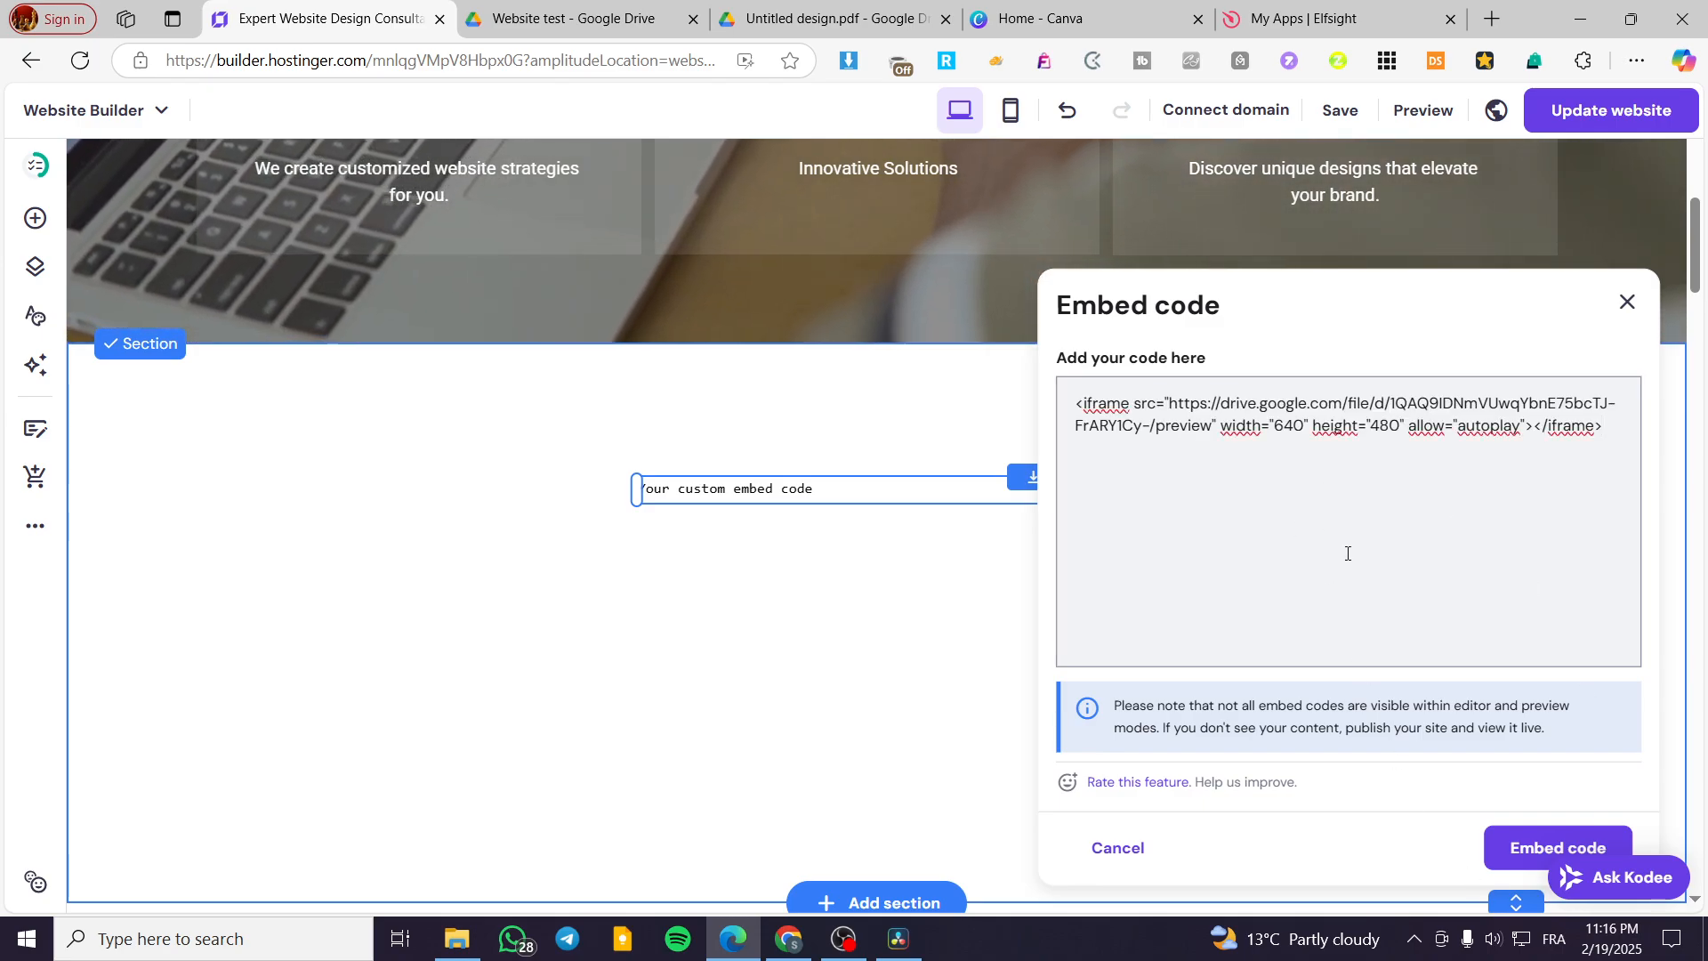
left_click(1528, 846)
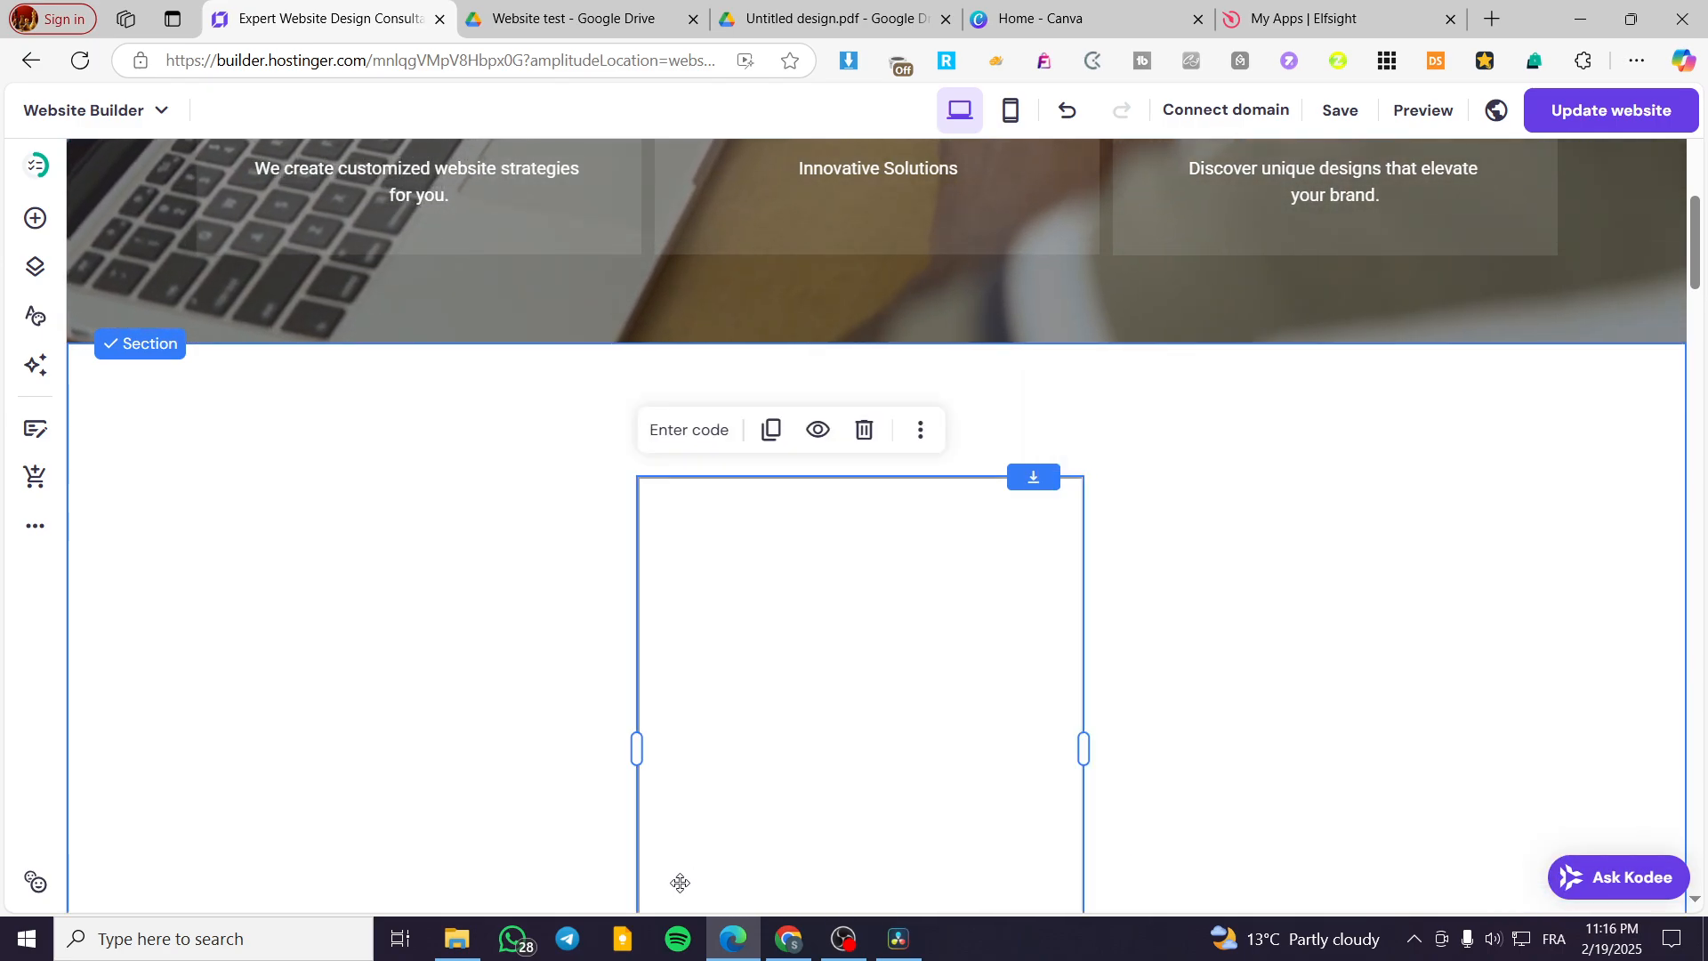
- Move the embedded PDF element near the section's top, widen it to fit the whole preview, and center it horizontally
left_click(1182, 747)
scroll(1182, 748, "down", 4)
left_click_drag(874, 557, 831, 523)
scroll(1224, 581, "up", 2)
left_click_drag(968, 591, 1292, 547)
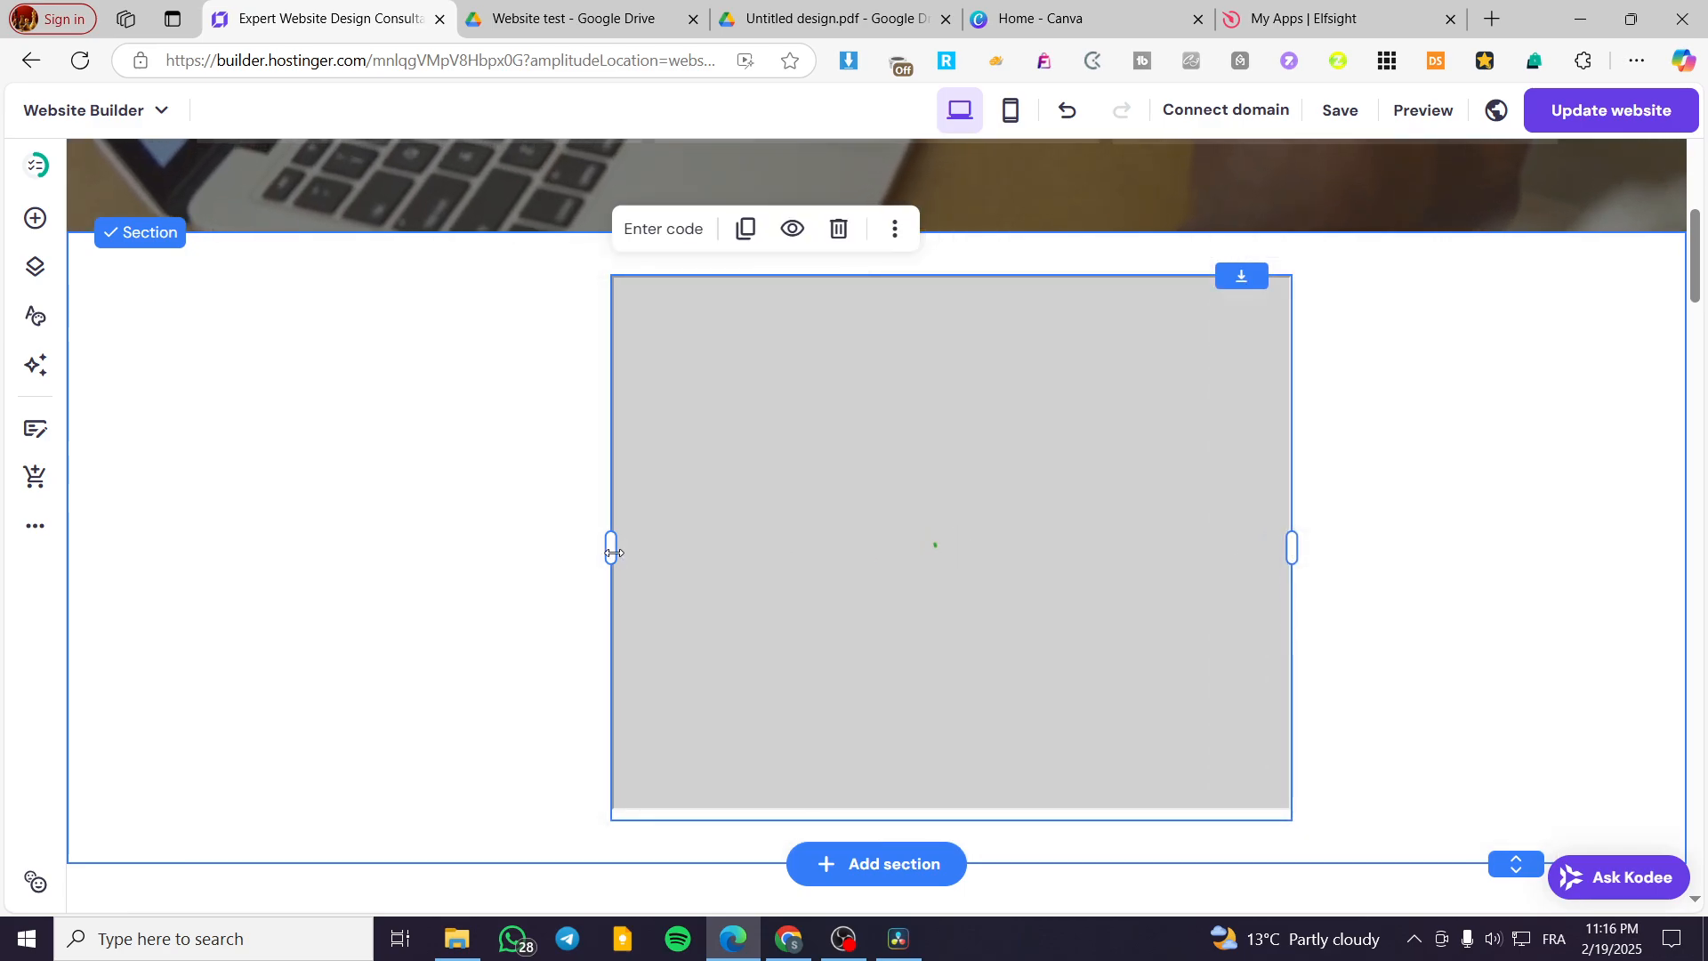
left_click_drag(614, 553, 433, 547)
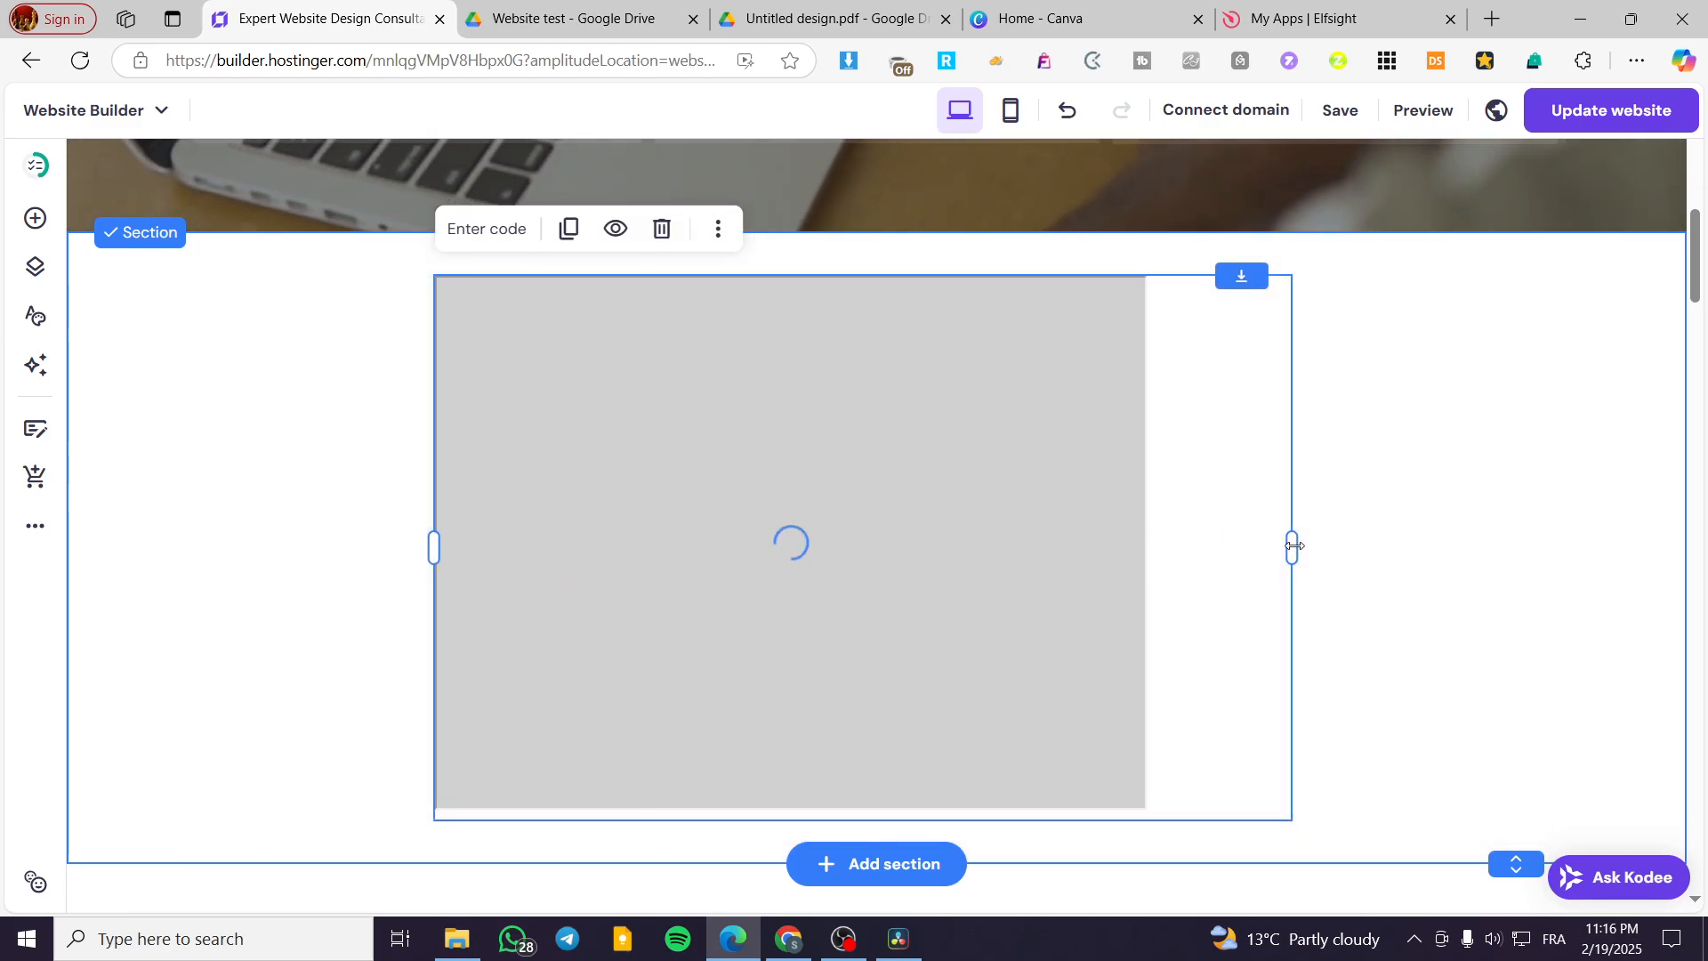
left_click_drag(1295, 546, 1155, 546)
left_click_drag(907, 526, 990, 527)
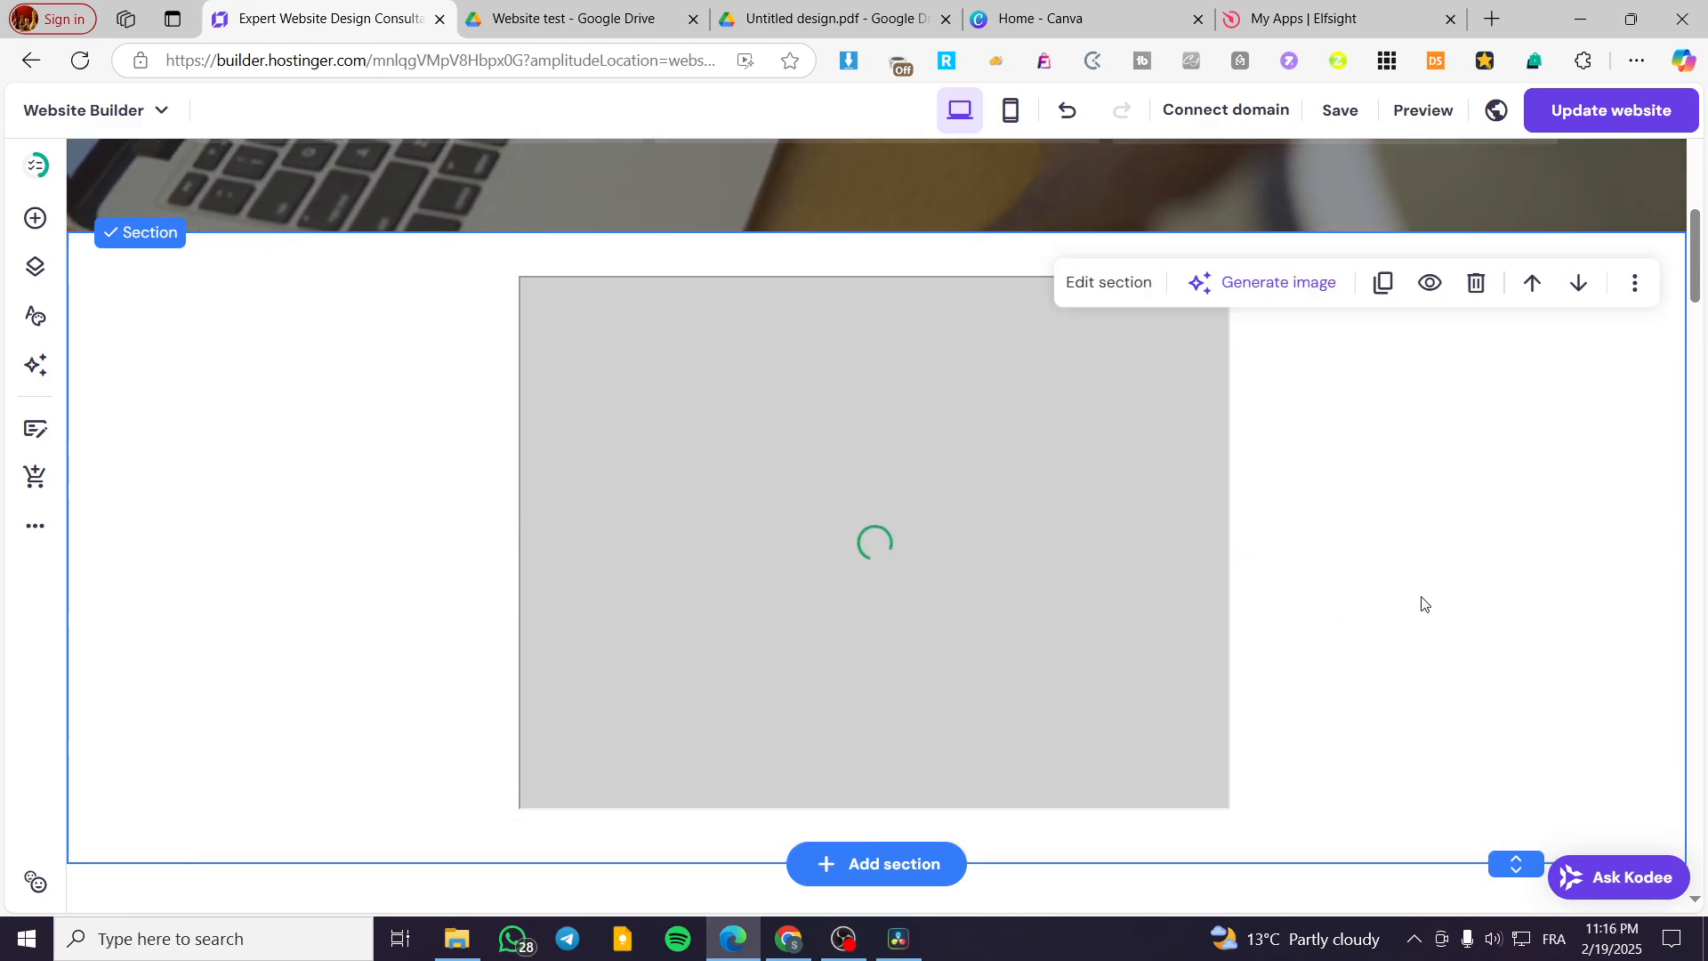
- Add a blank section below the embedded Google Drive PDF and place an Embed code element in its upper middle
scroll(1380, 595, "down", 3)
mouse_move(913, 644)
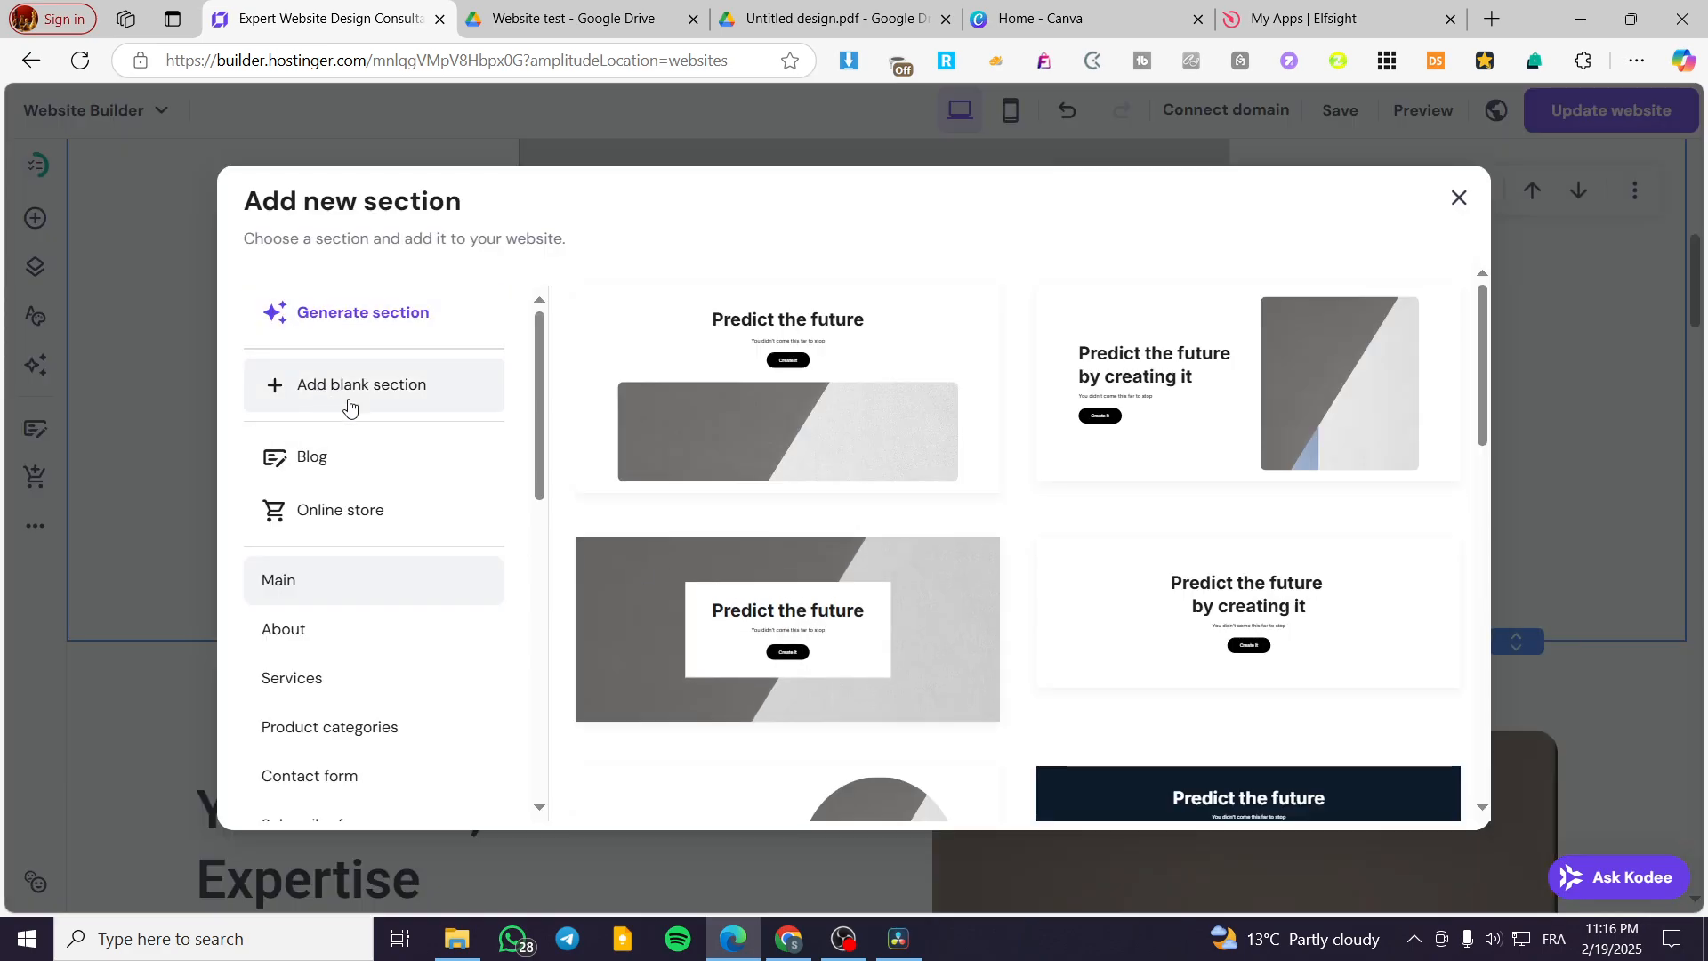
left_click(349, 406)
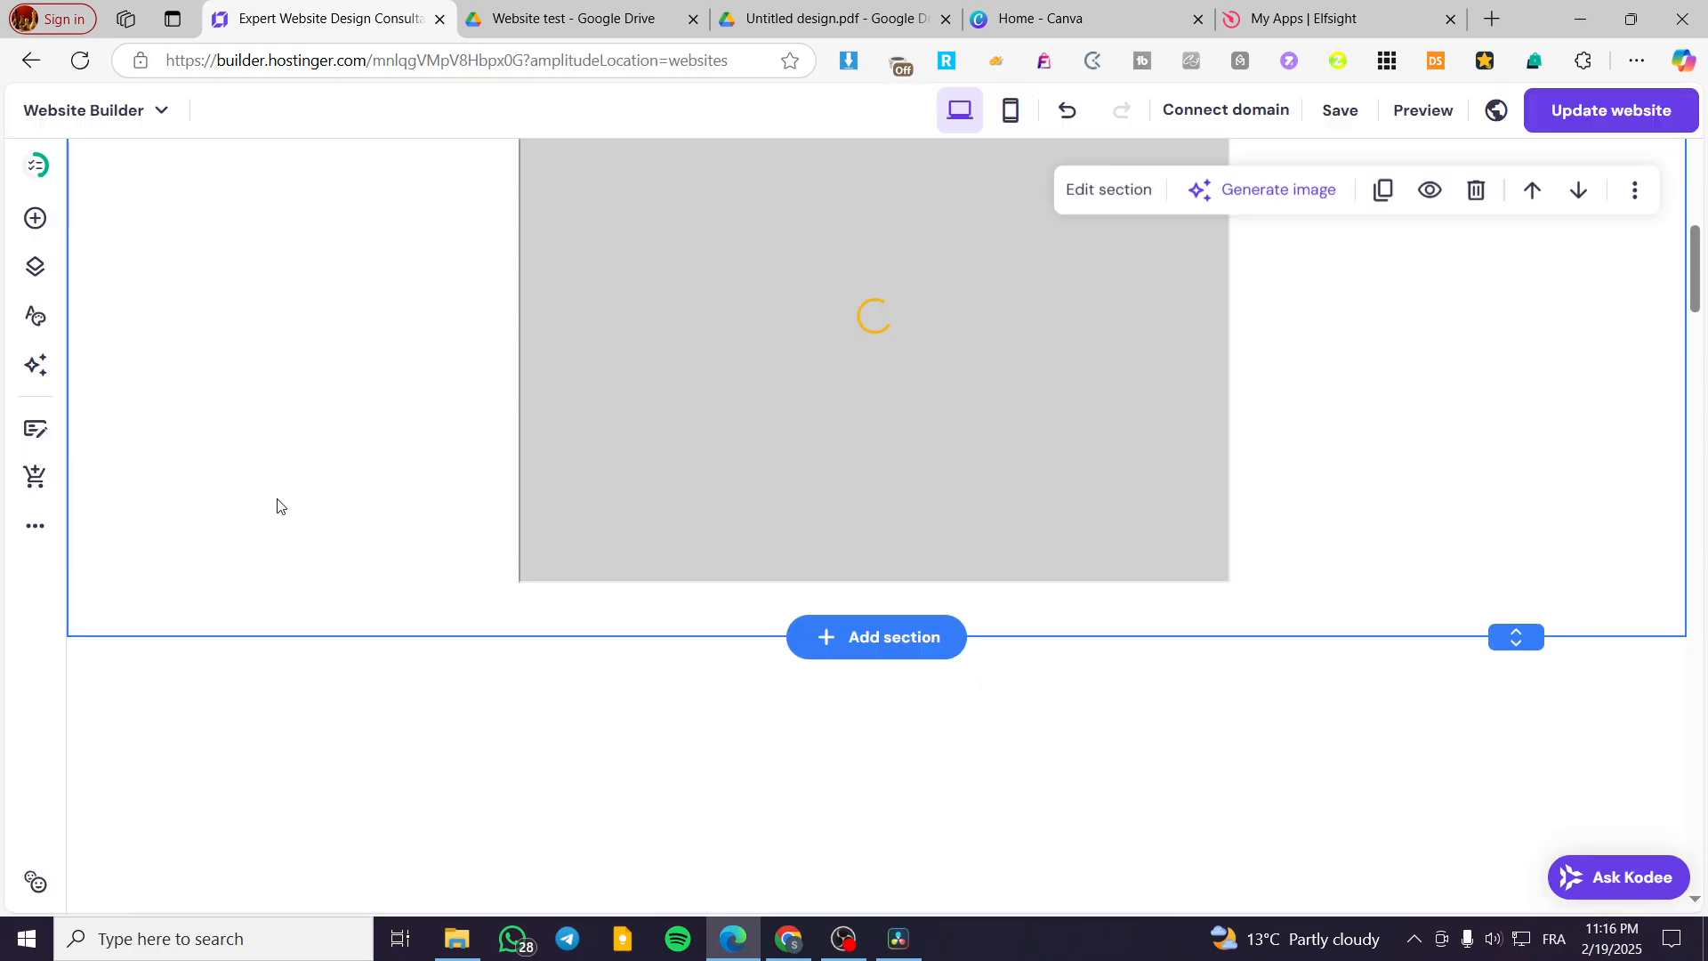
left_click(27, 227)
scroll(222, 516, "down", 3)
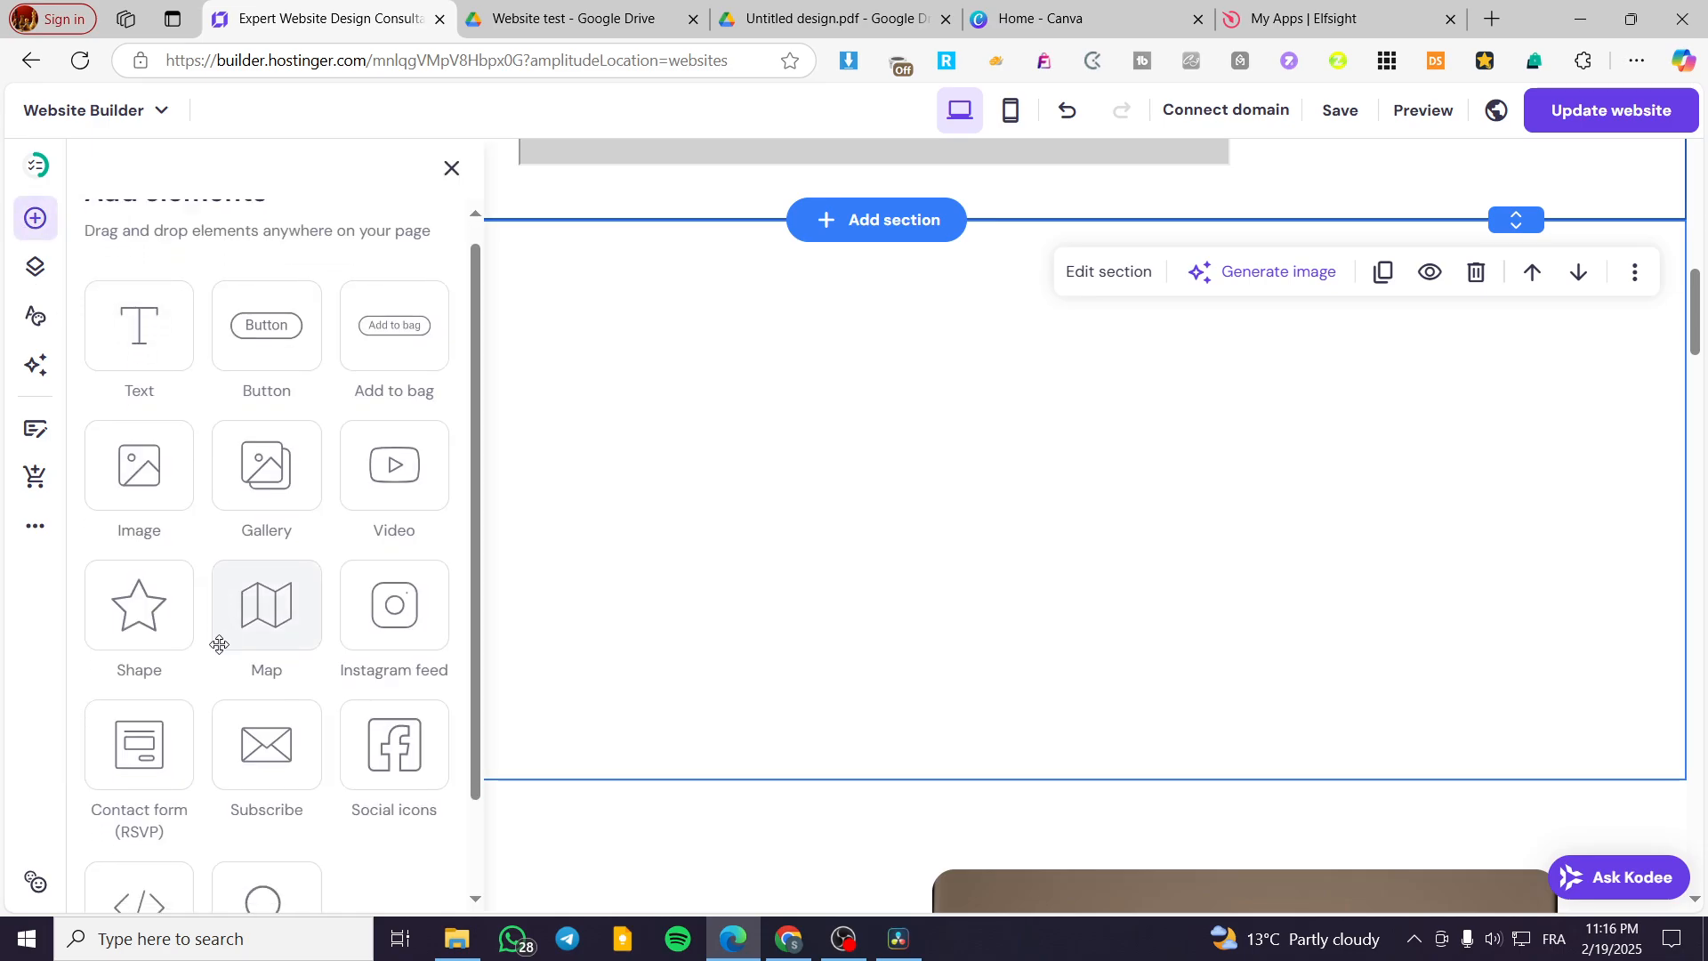
left_click_drag(156, 783, 738, 595)
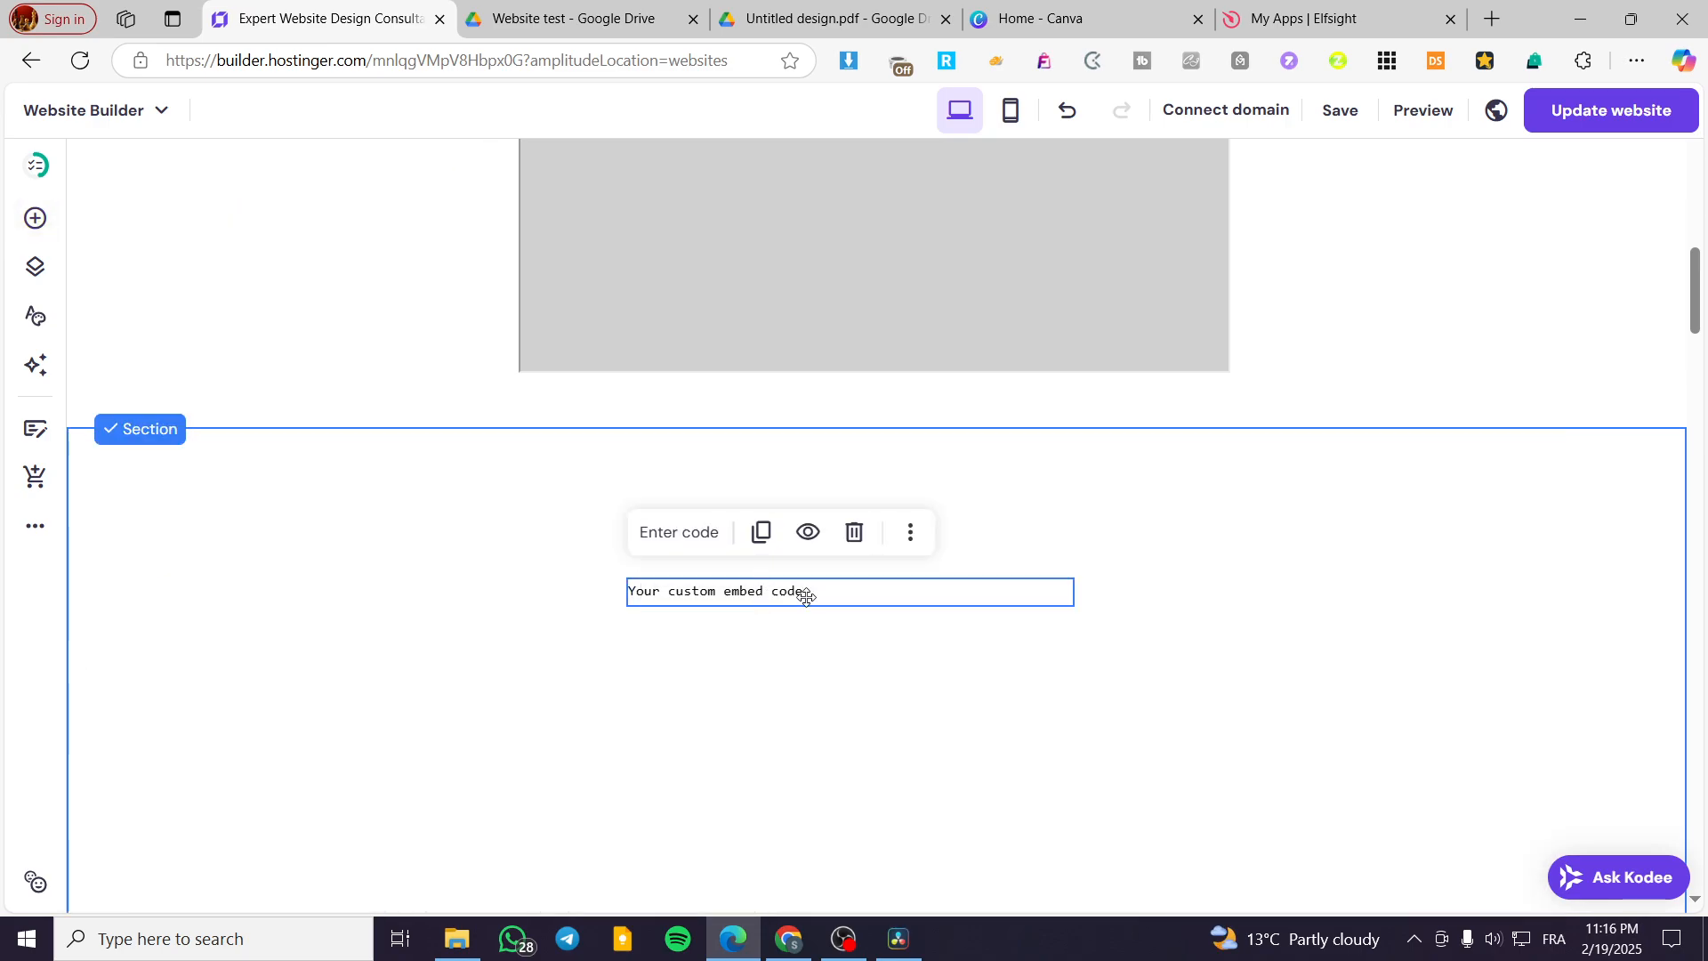
- Open the new element's embed code for editing and clear its placeholder code
double_click(805, 595)
left_click(1266, 463)
key("ctrl+a")
key("BackSpace")
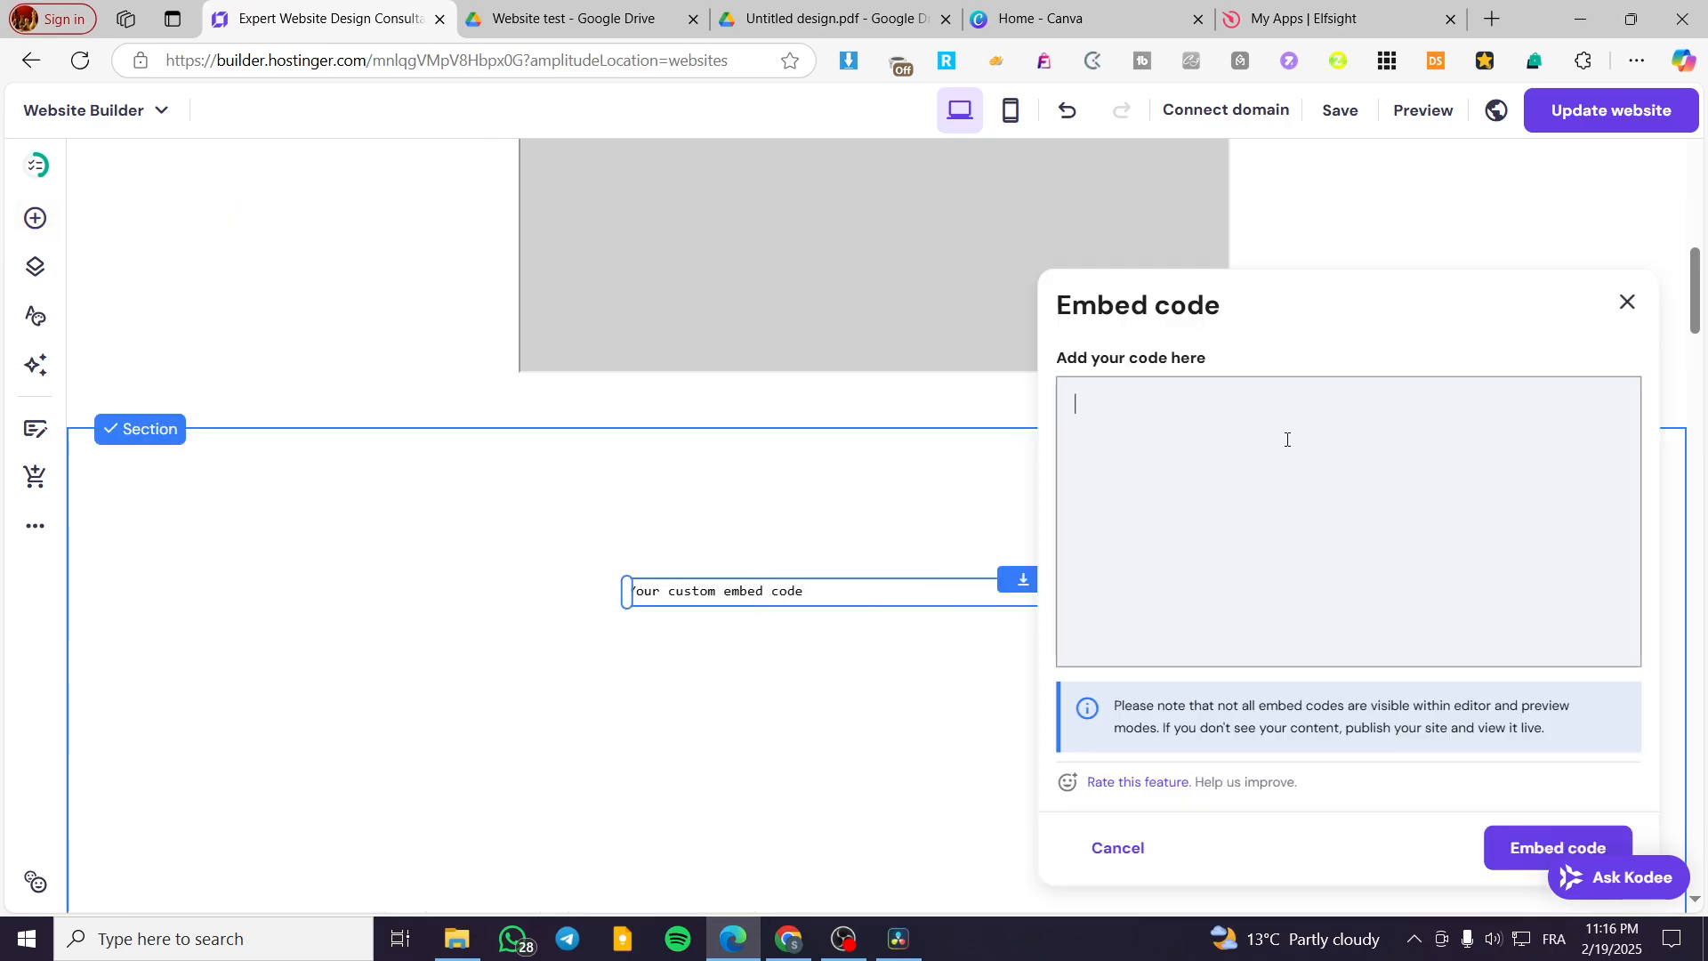
- Dismiss the embed item dialog, close the Google Drive PDF's tab, and open the "A Taste of Paris" design in Canva
left_click(828, 18)
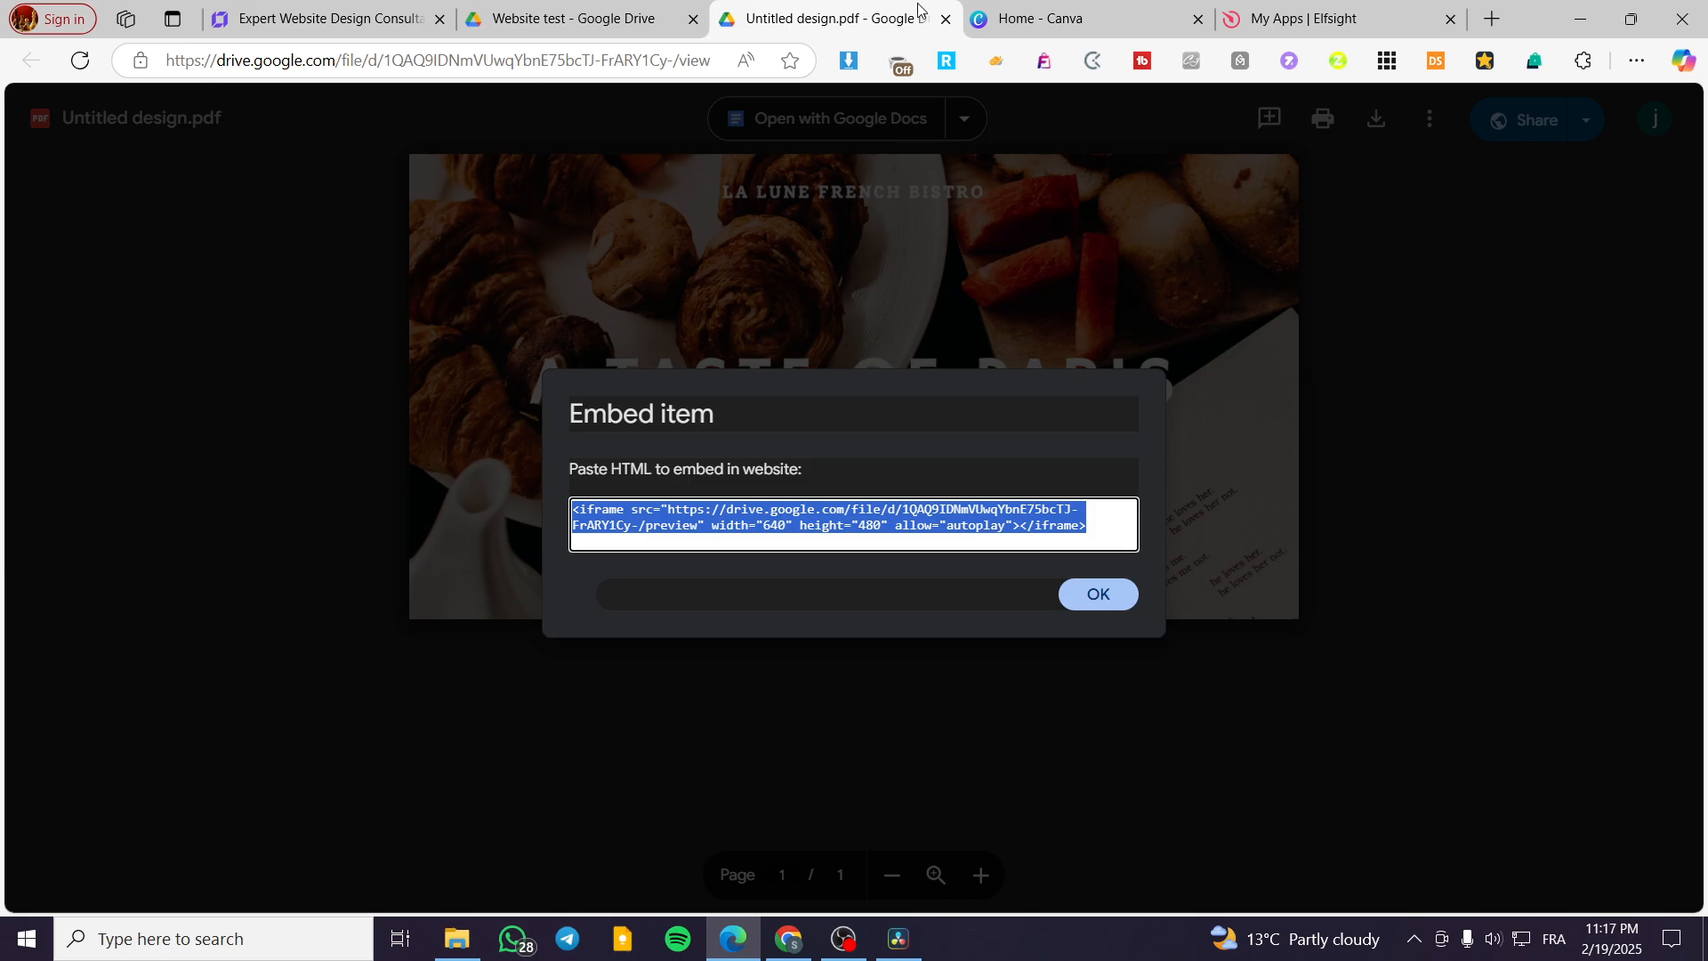
left_click(1091, 609)
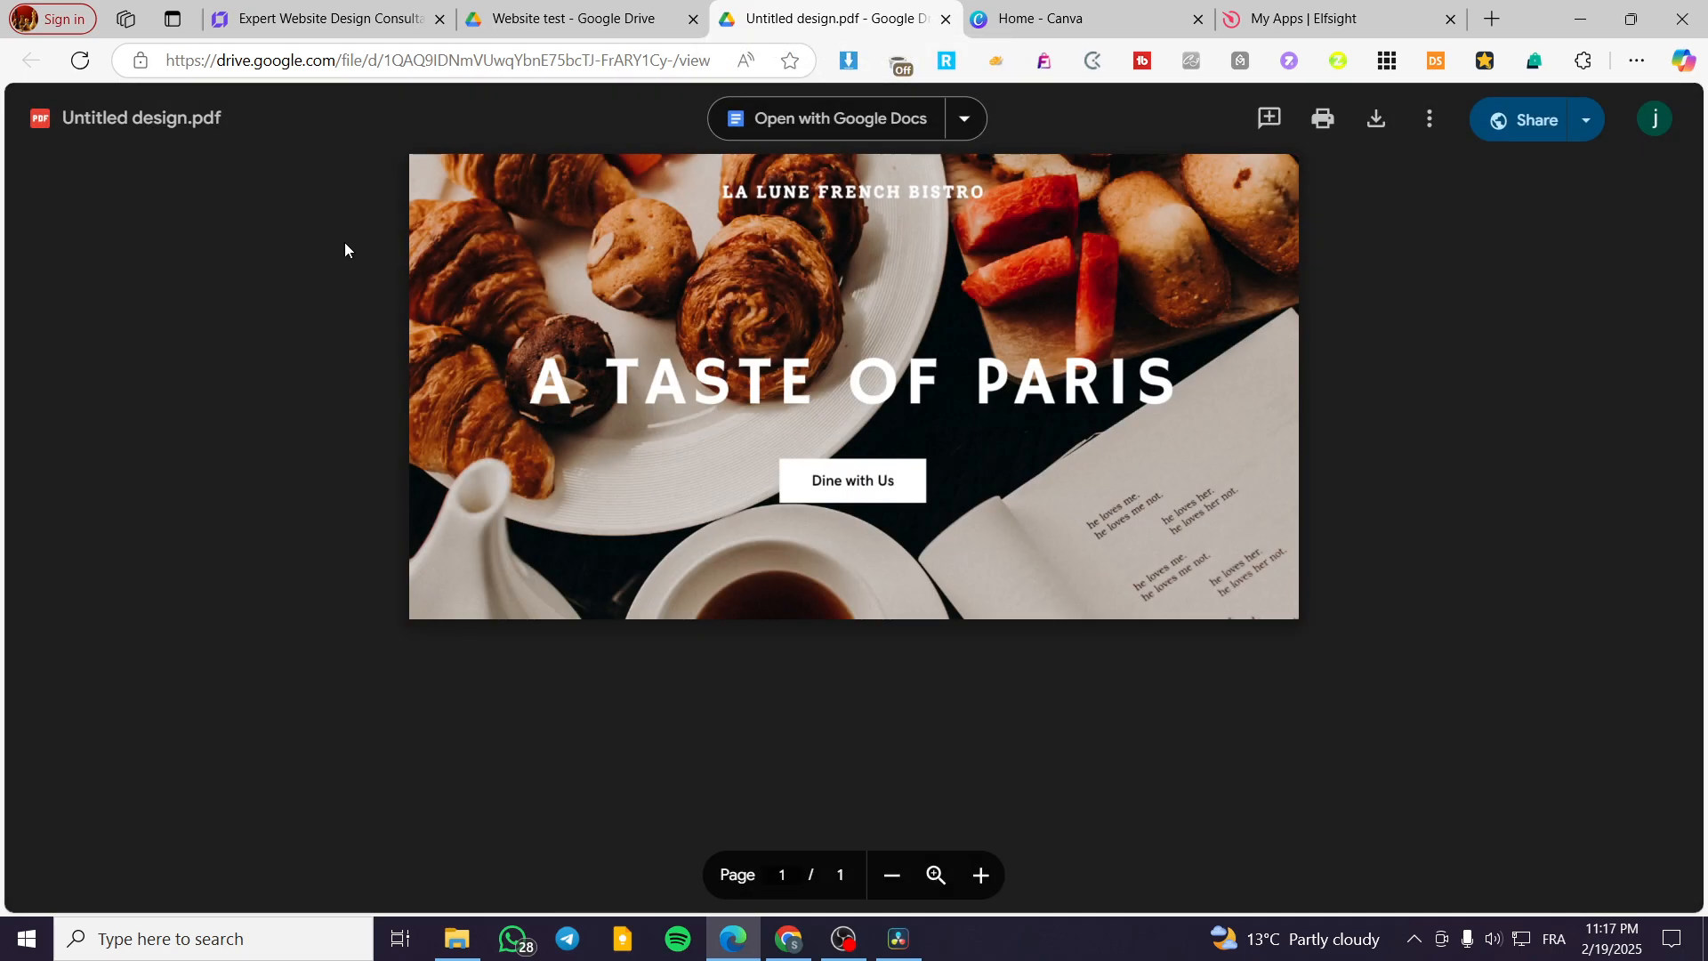
left_click(945, 19)
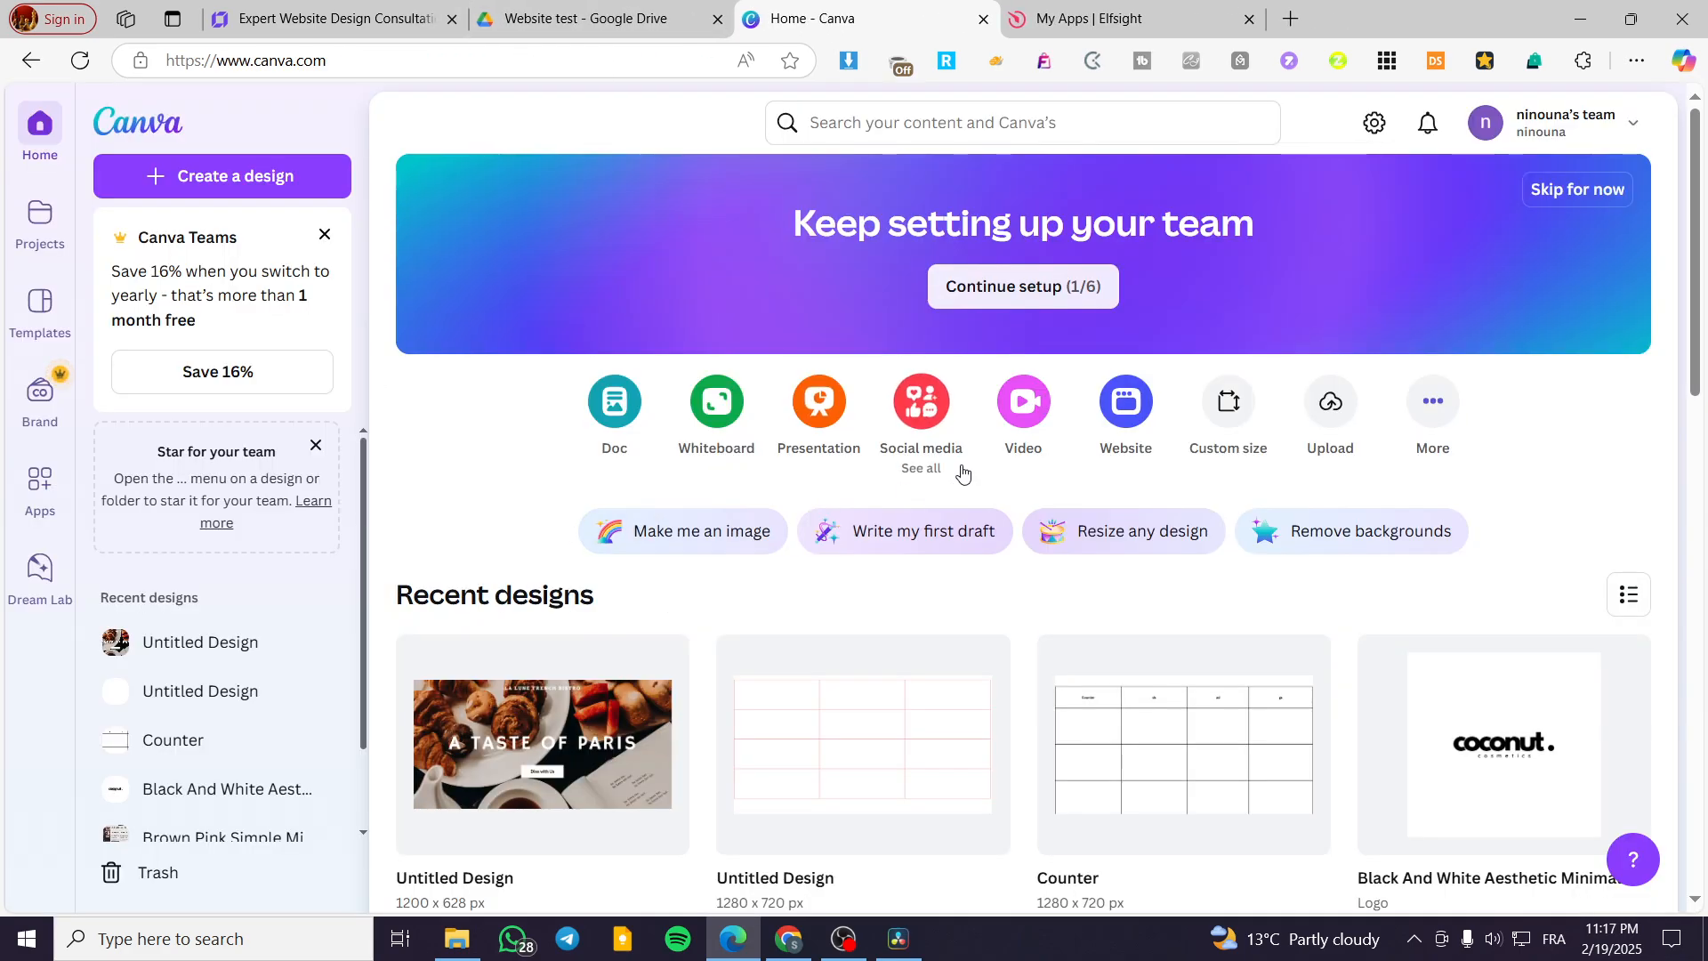
left_click(659, 751)
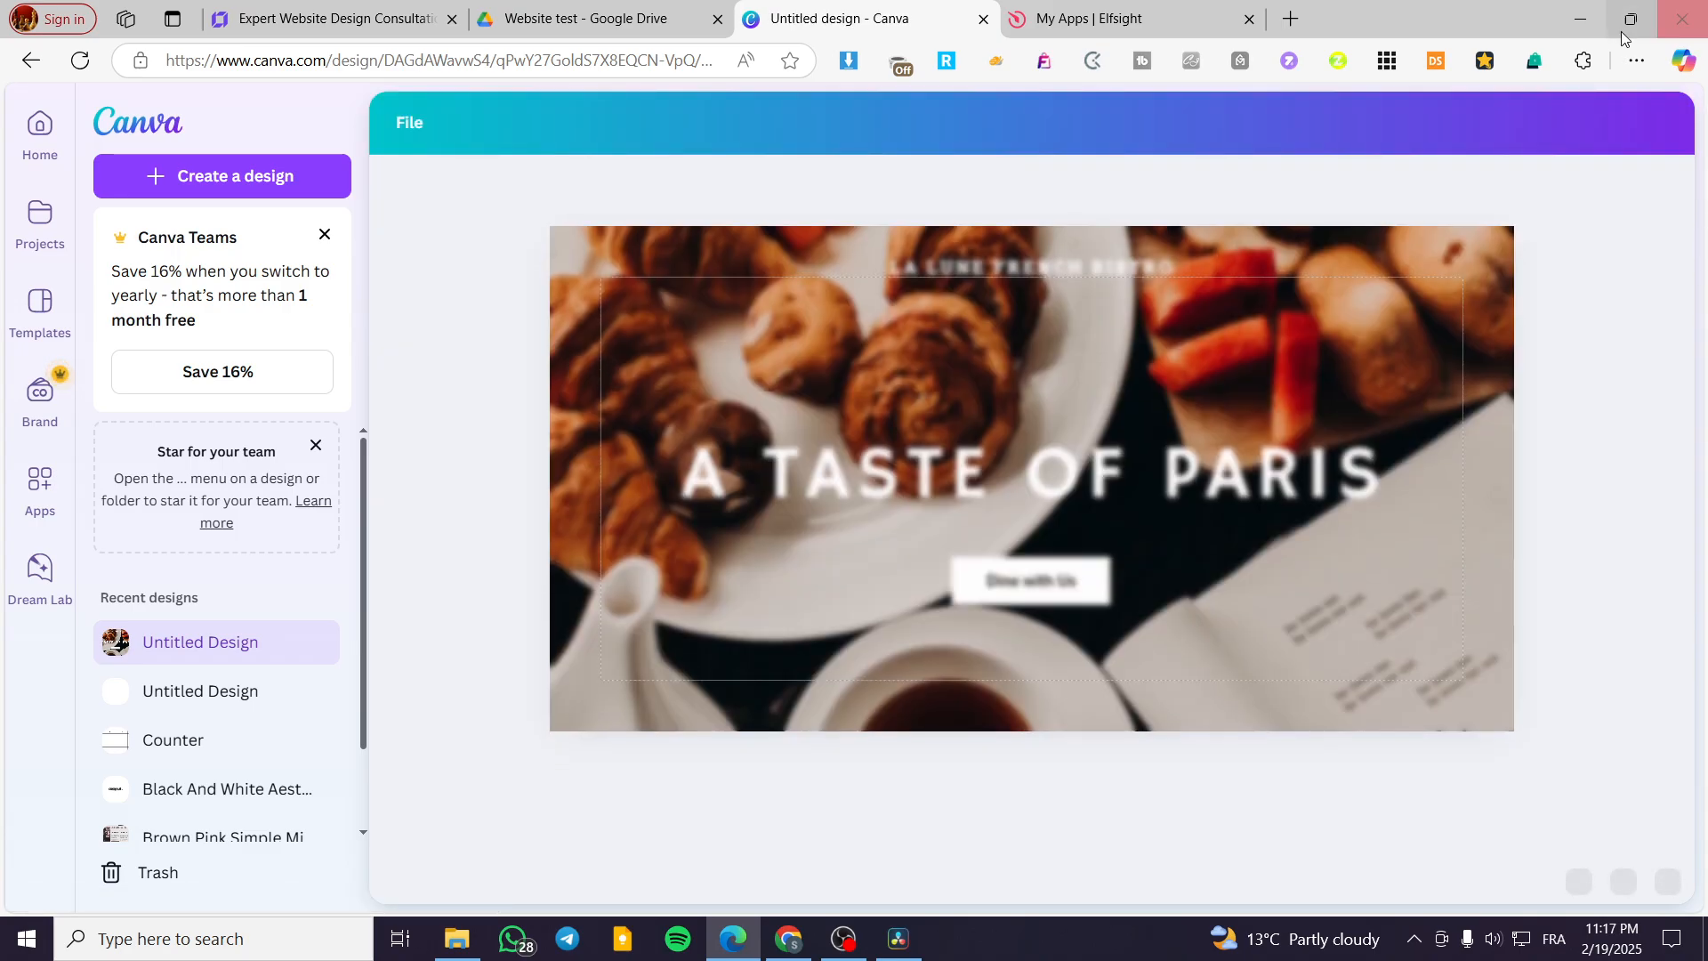
- Try to bring Untitled design.pdf from the browser's downloads into Canva
left_click(1635, 64)
left_click(1484, 400)
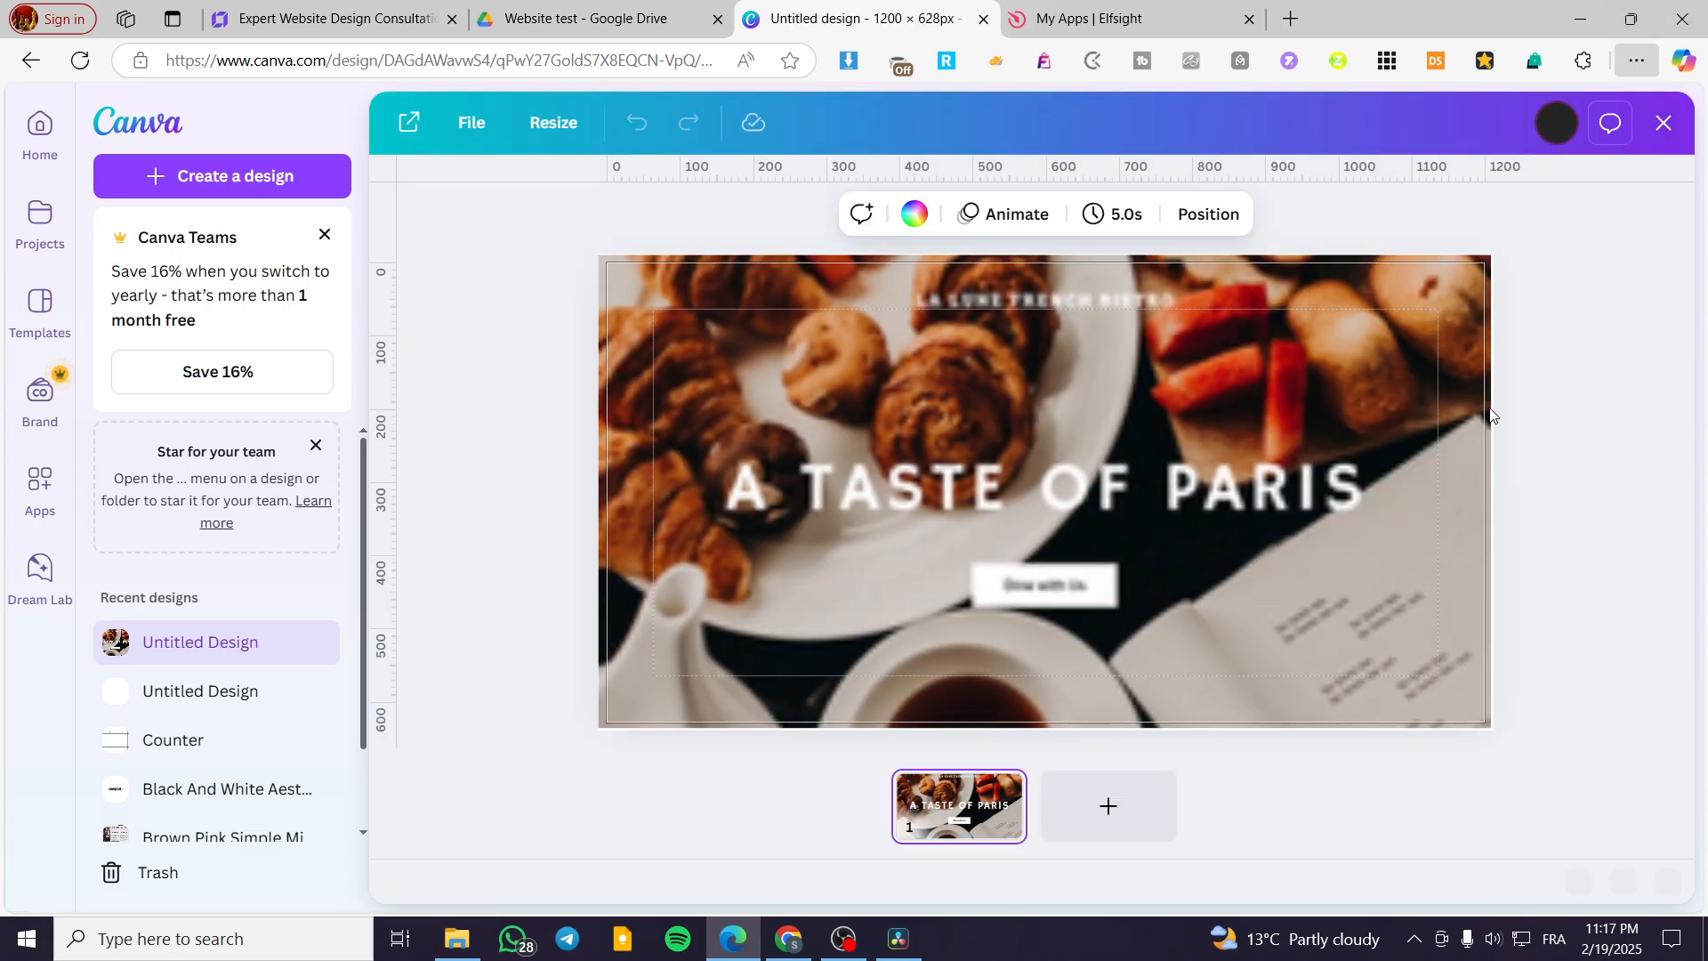
scroll(1423, 534, "down", 10)
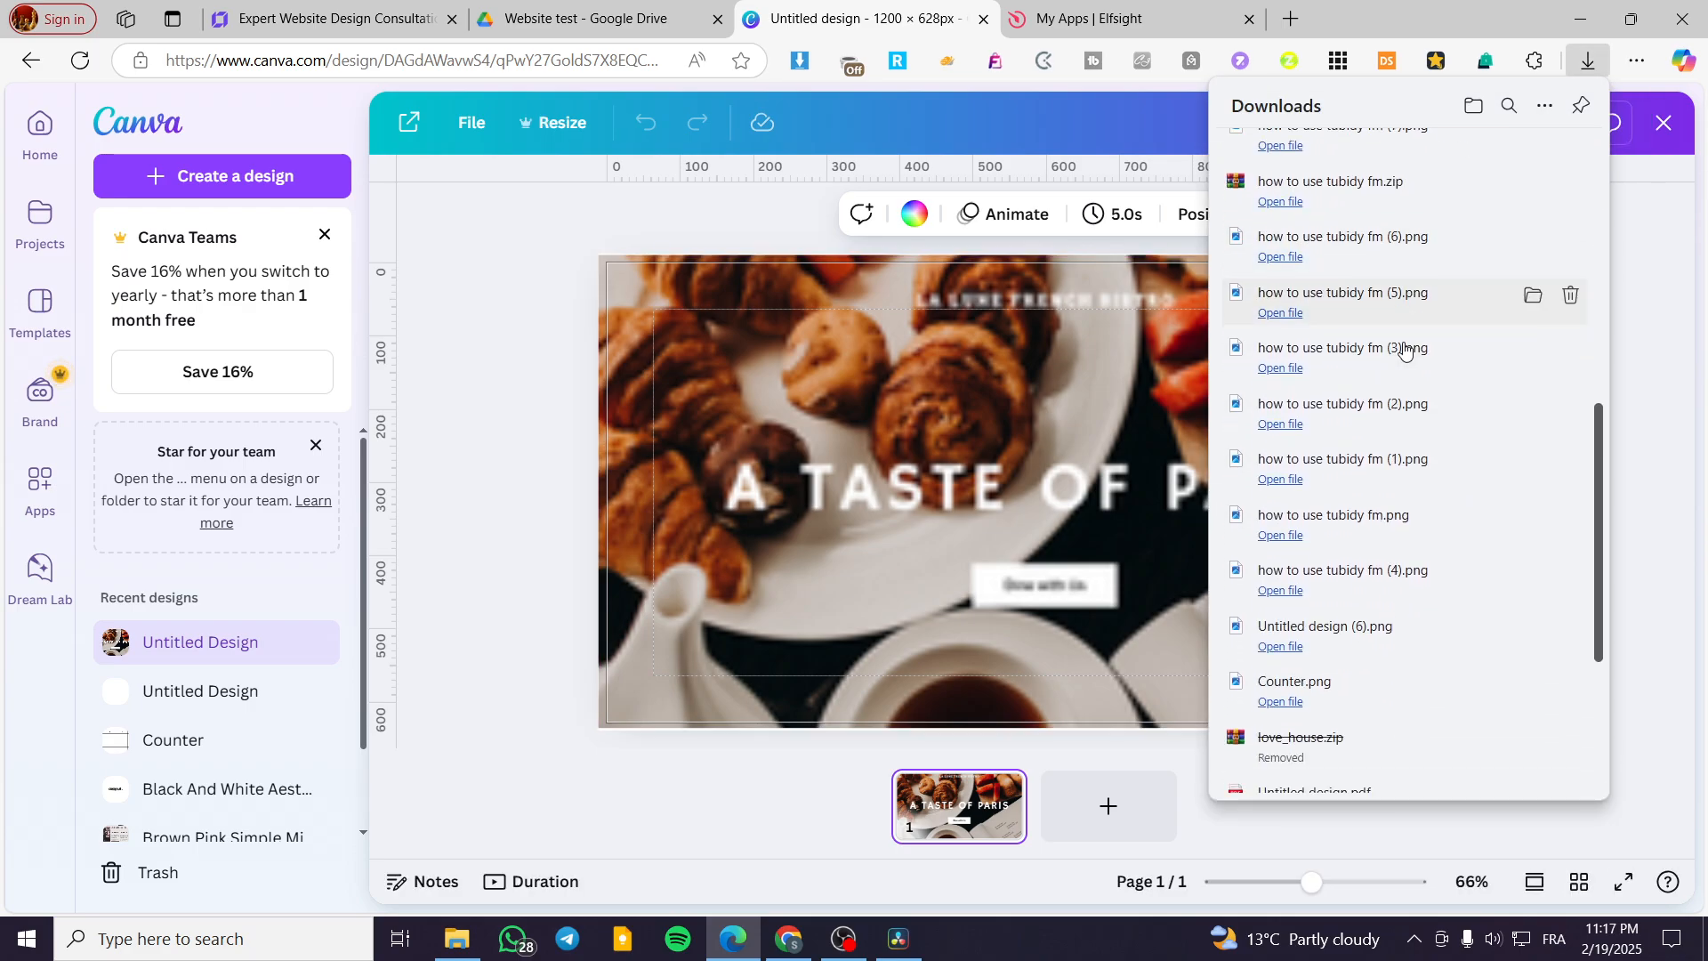
left_click_drag(203, 436, 161, 540)
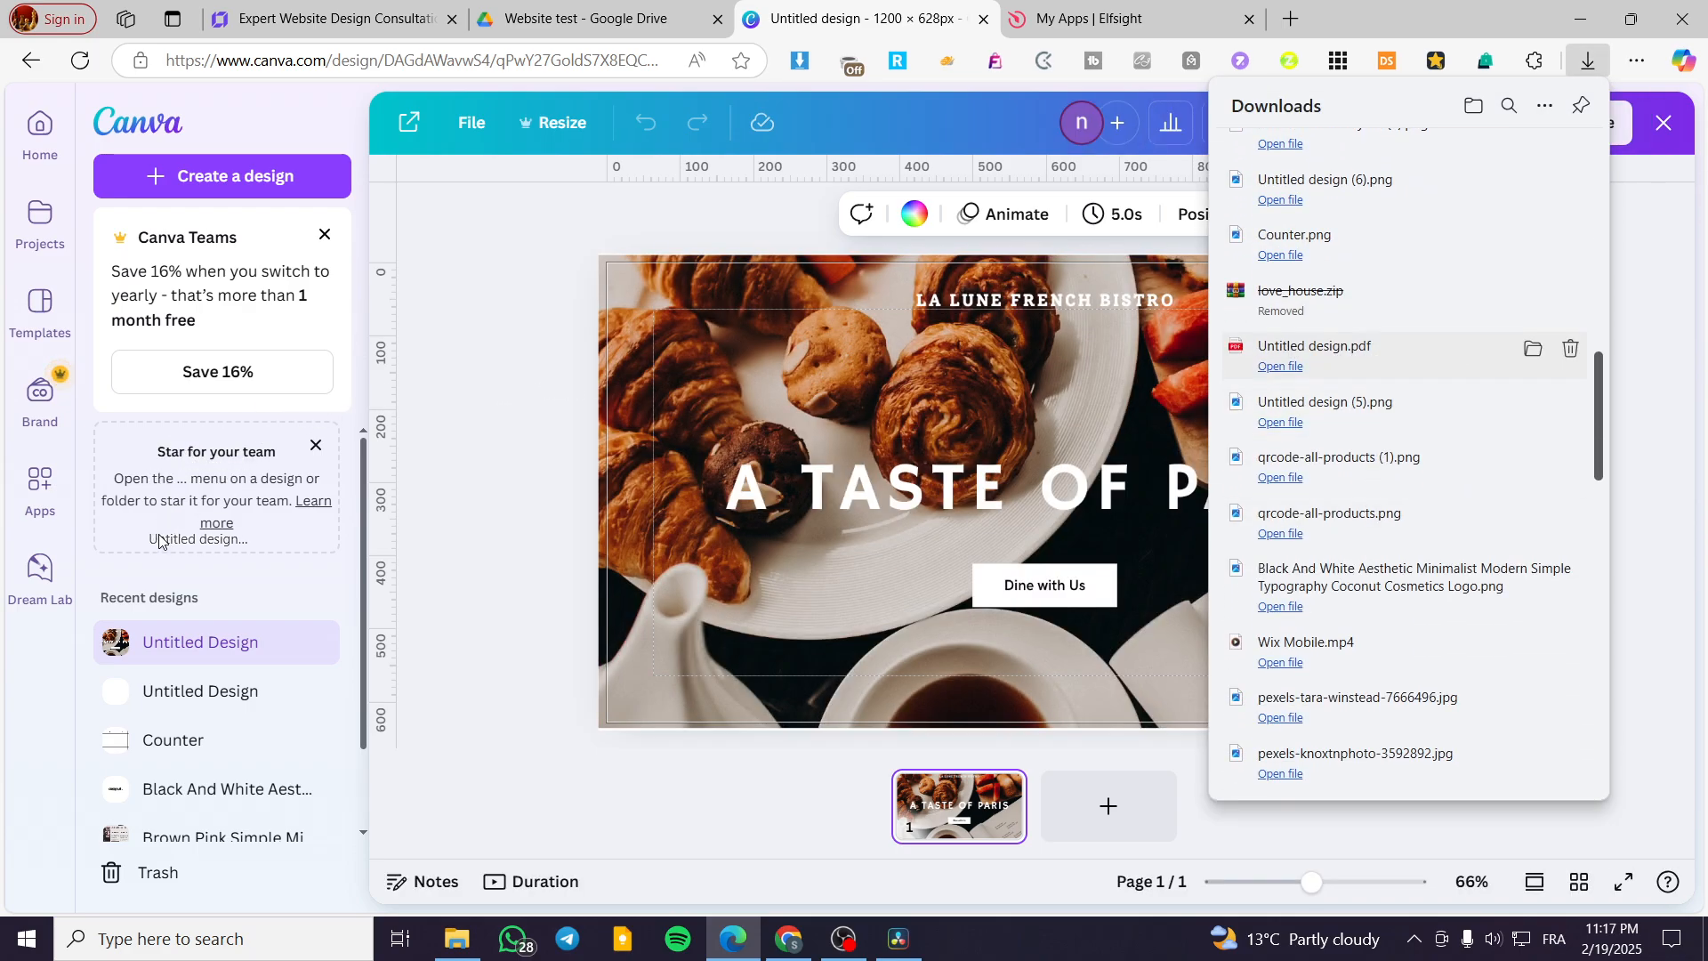
left_click_drag(156, 404, 156, 403)
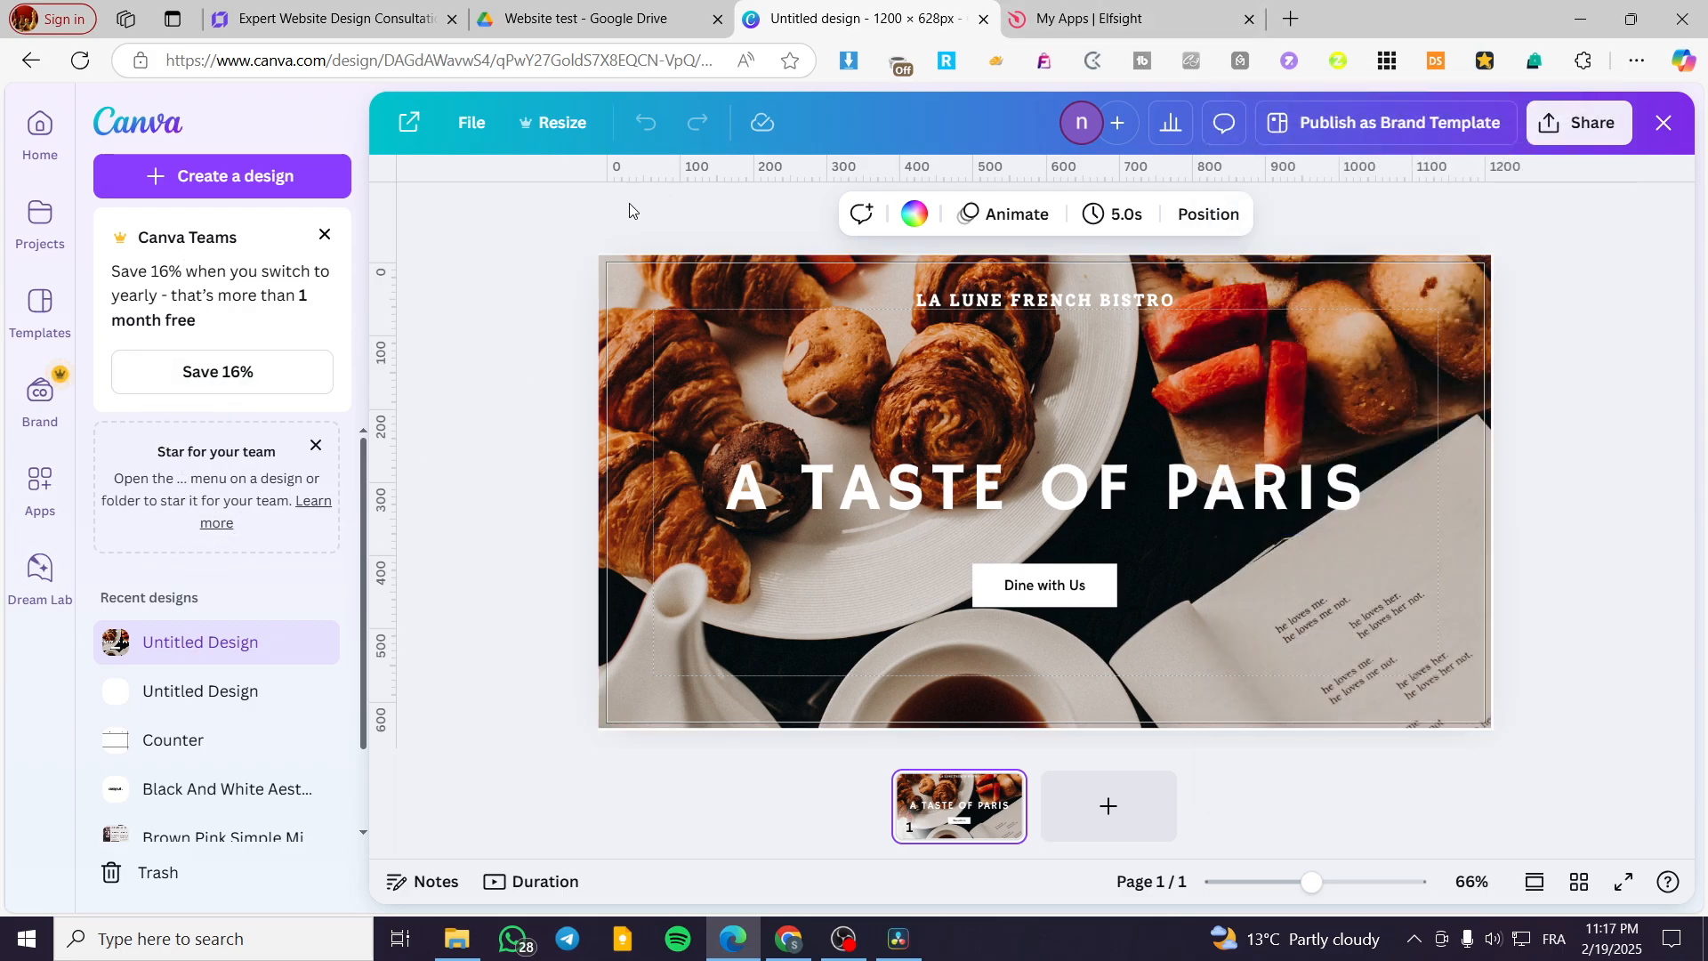
left_click(1632, 64)
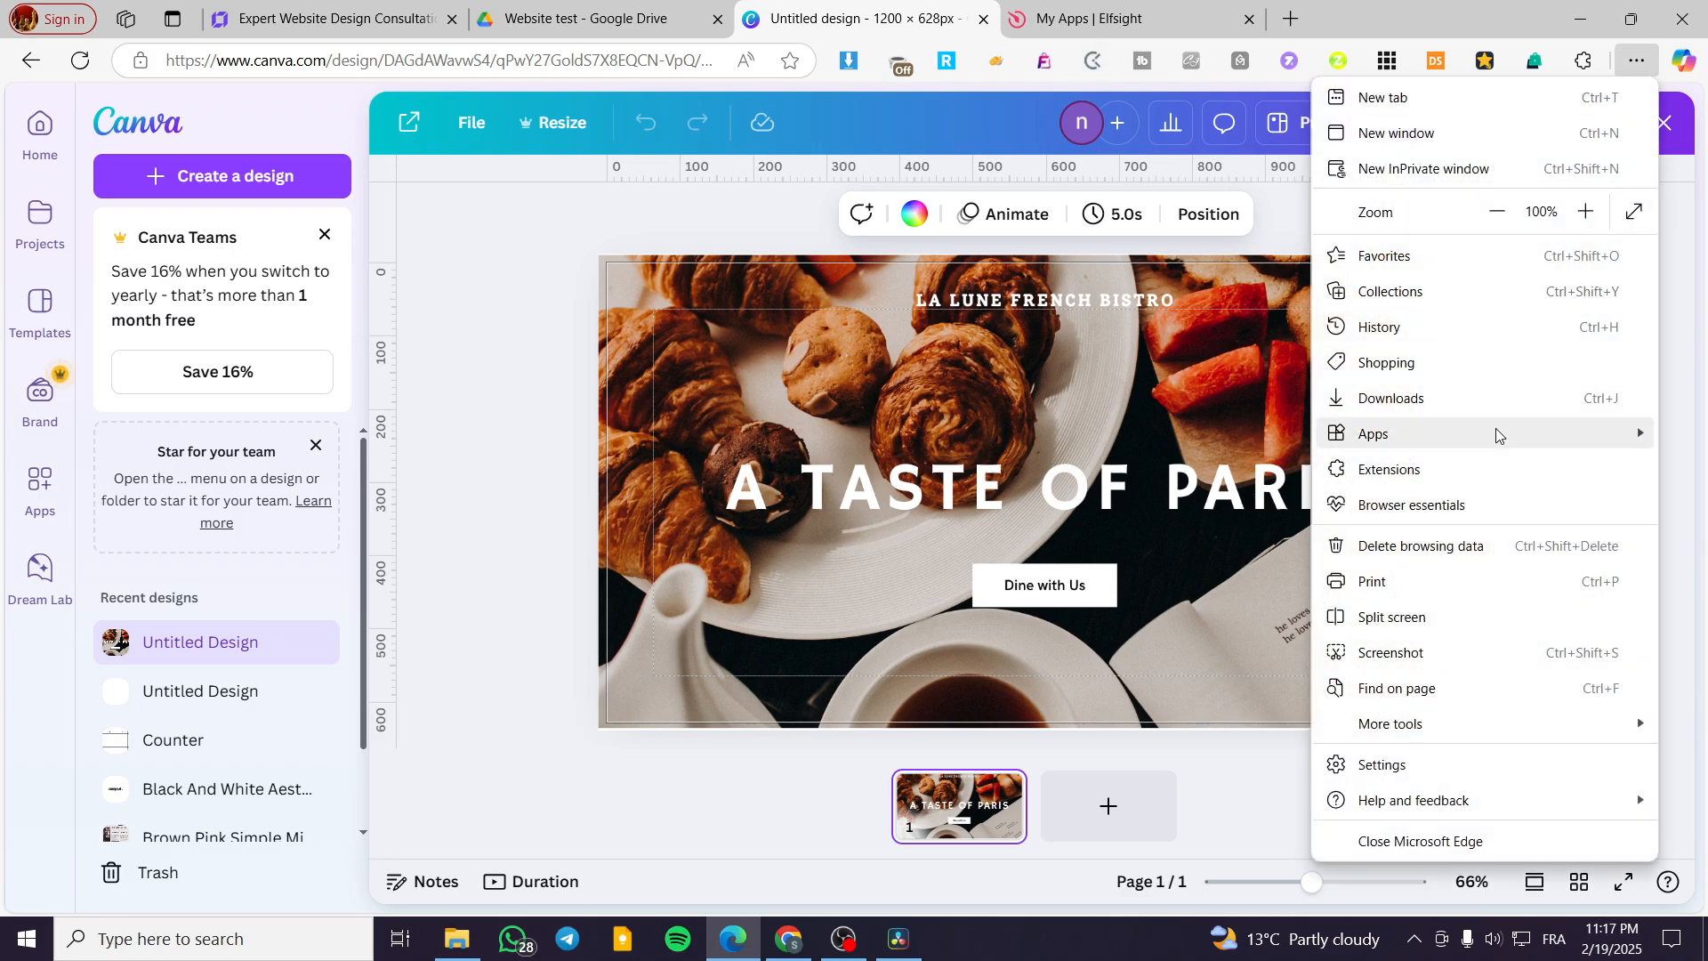
left_click(1477, 397)
scroll(1352, 498, "down", 15)
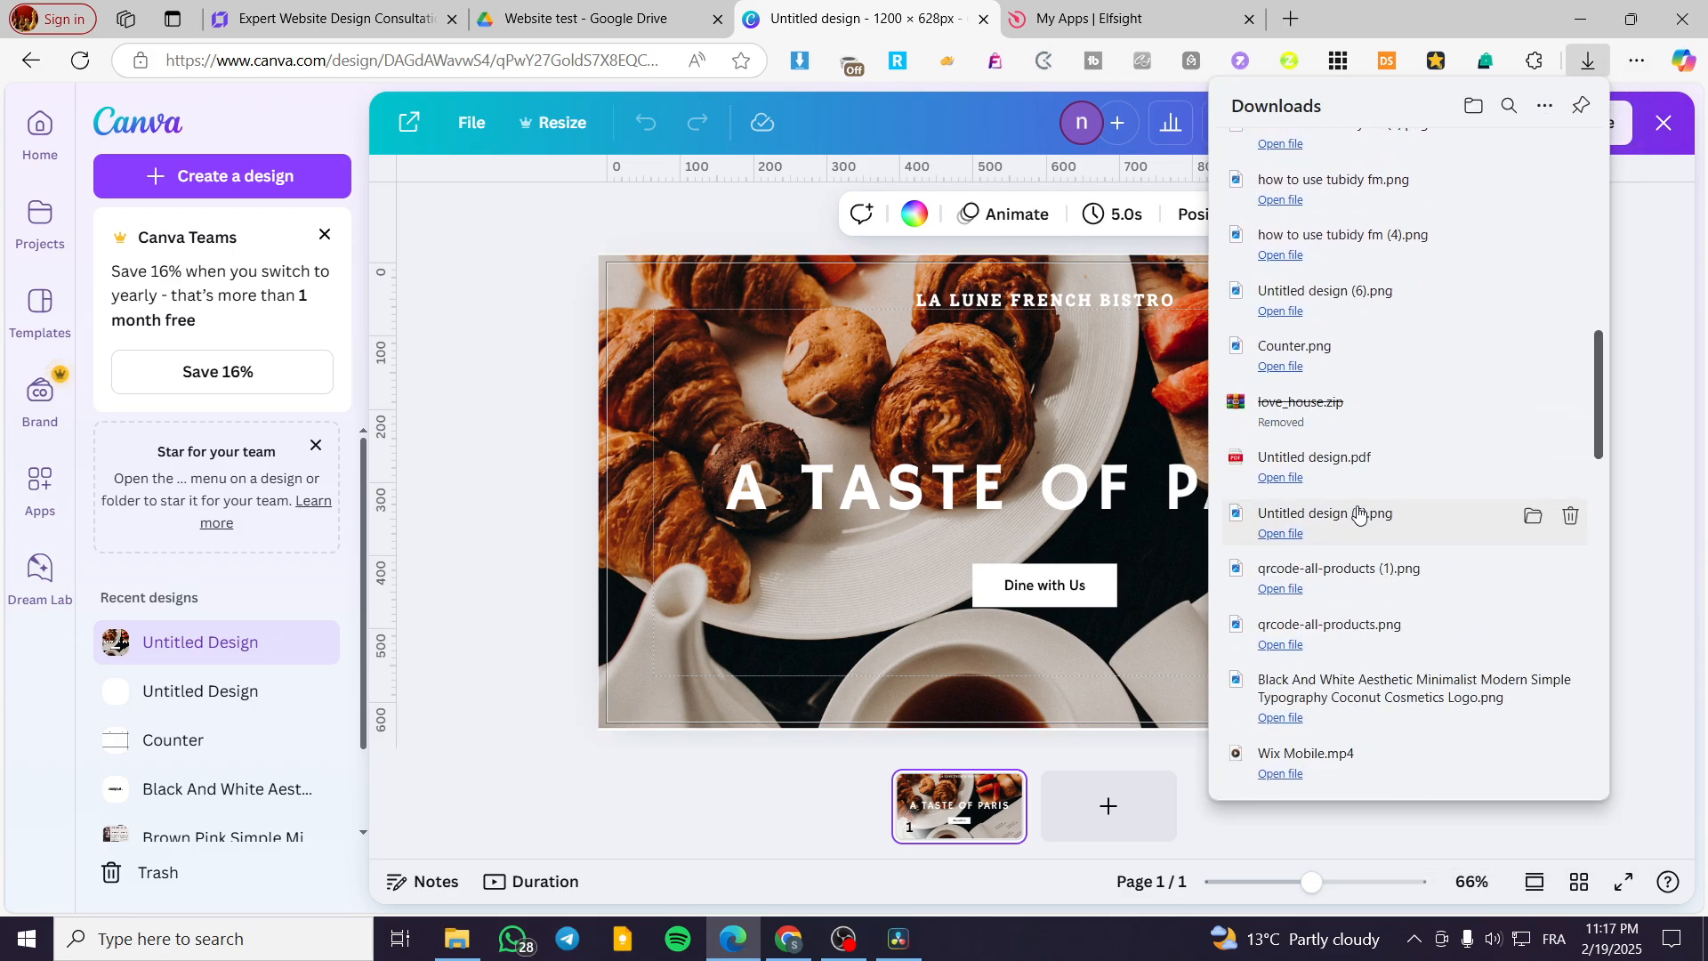
scroll(1346, 650, "down", 3)
scroll(1346, 641, "up", 7)
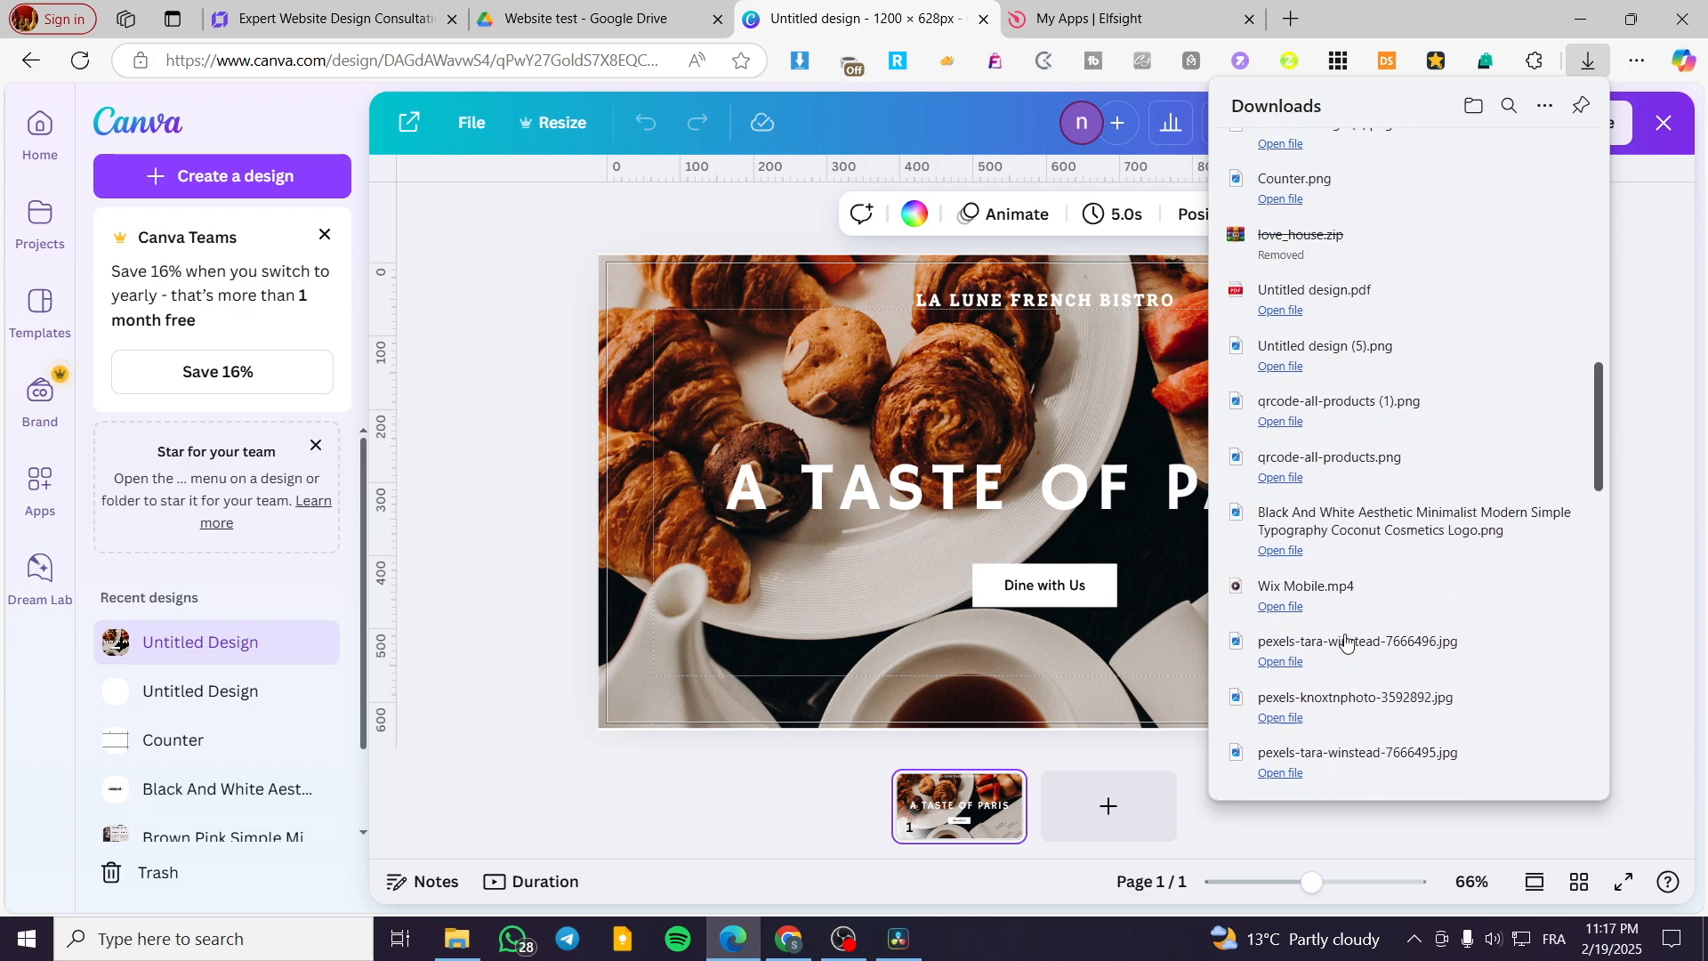
left_click_drag(958, 454, 139, 463)
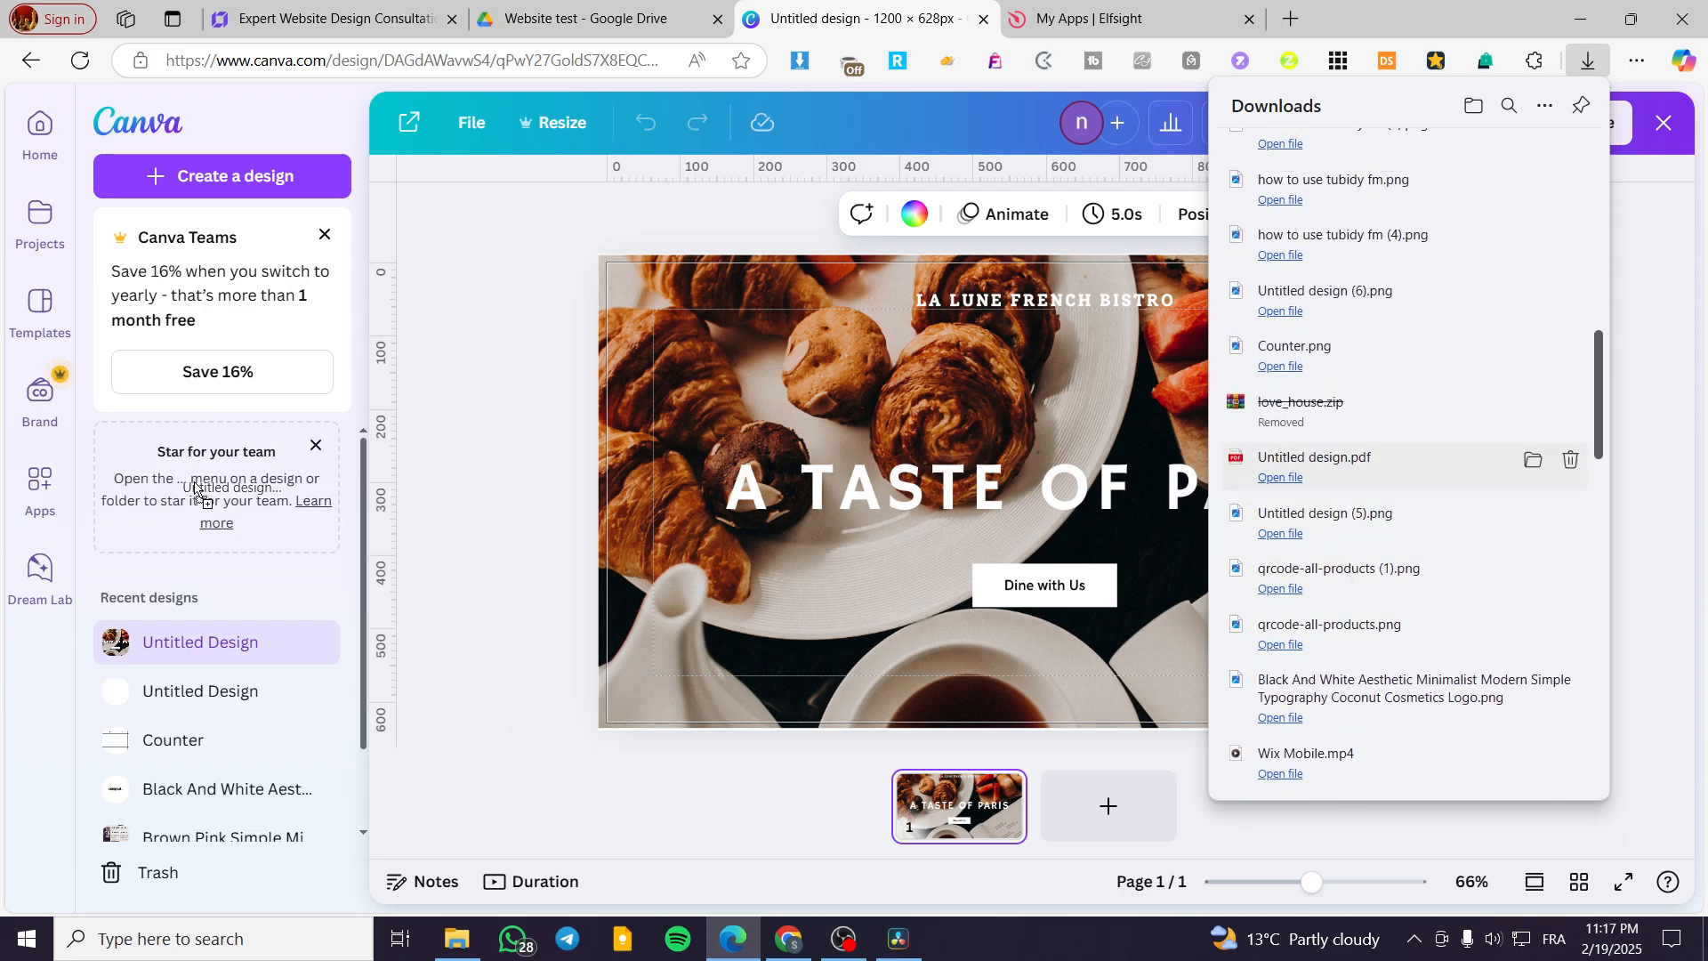
left_click_drag(654, 349, 825, 537)
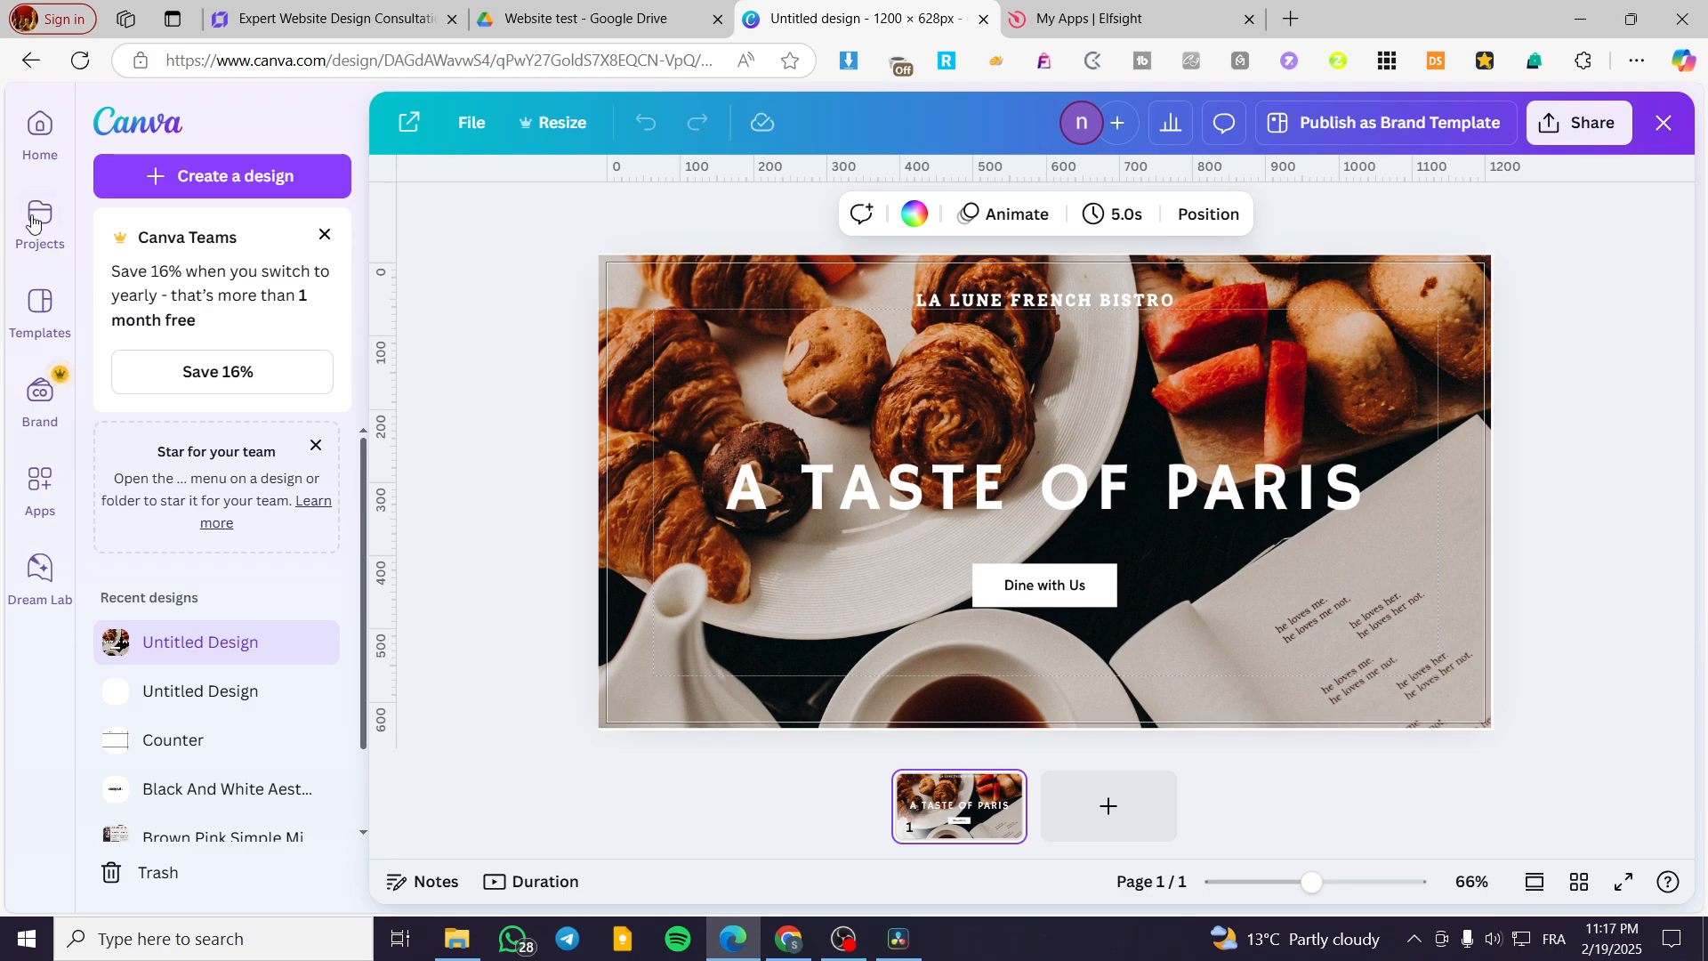
- Open the Canva design's Embed sharing option, close the leftover Google Drive folder tab, and copy the HTML embed code
left_click(1571, 120)
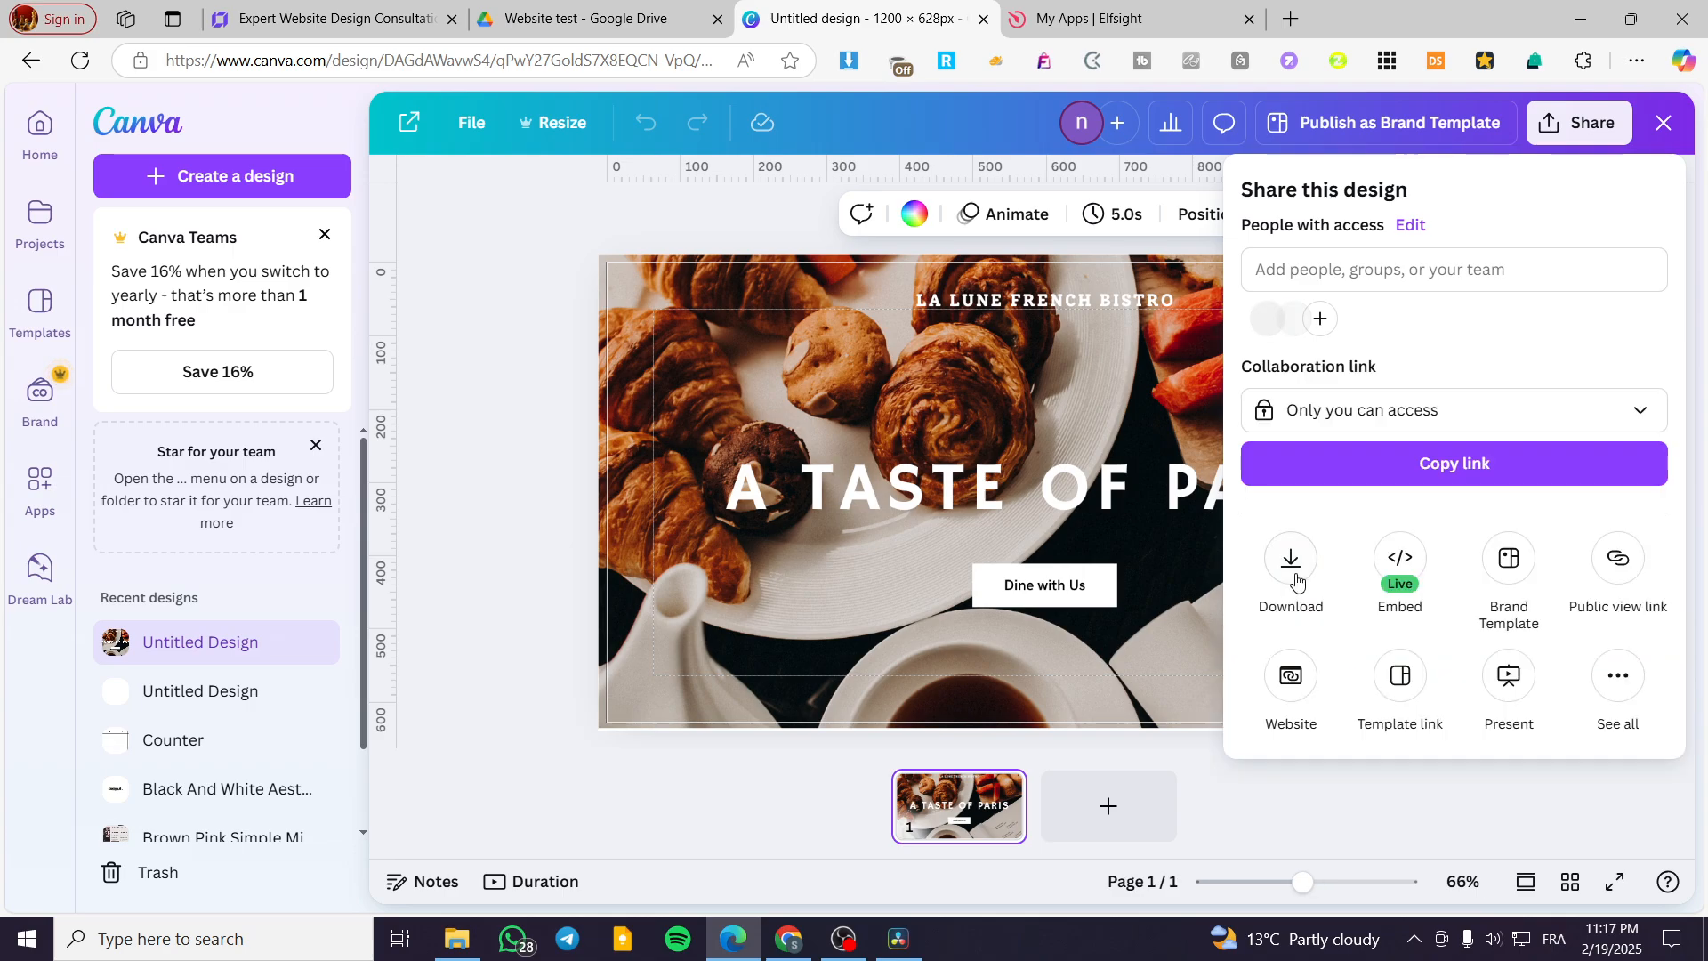
left_click(1619, 678)
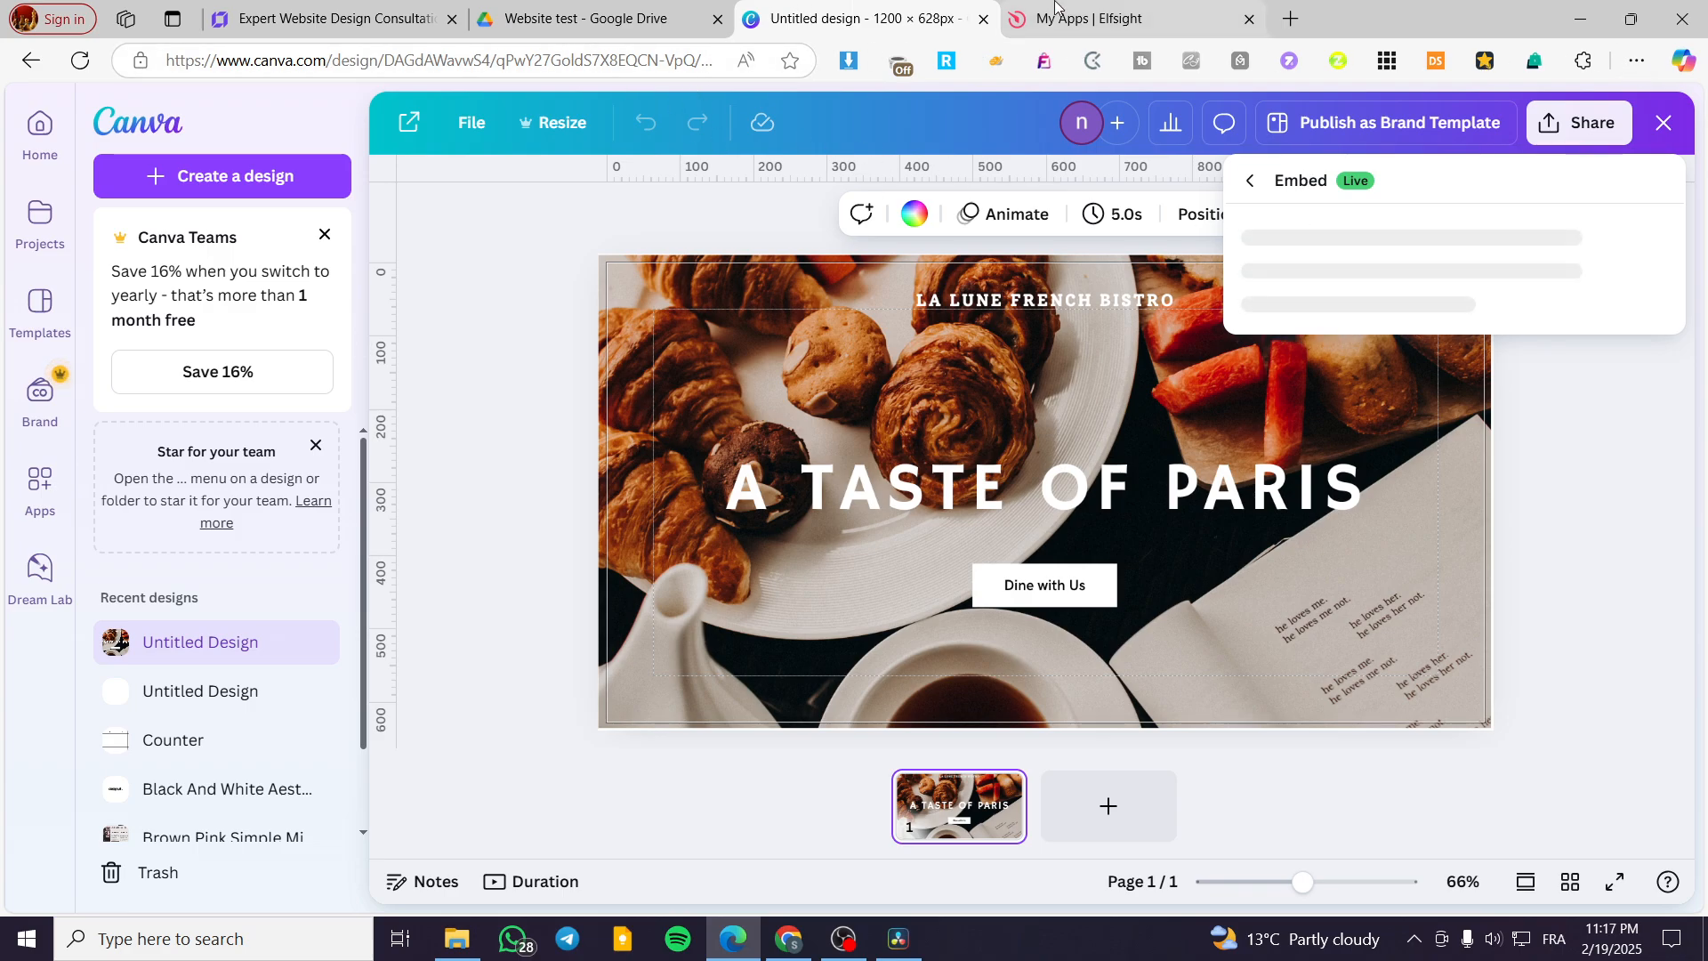
left_click(525, 7)
left_click(348, 660)
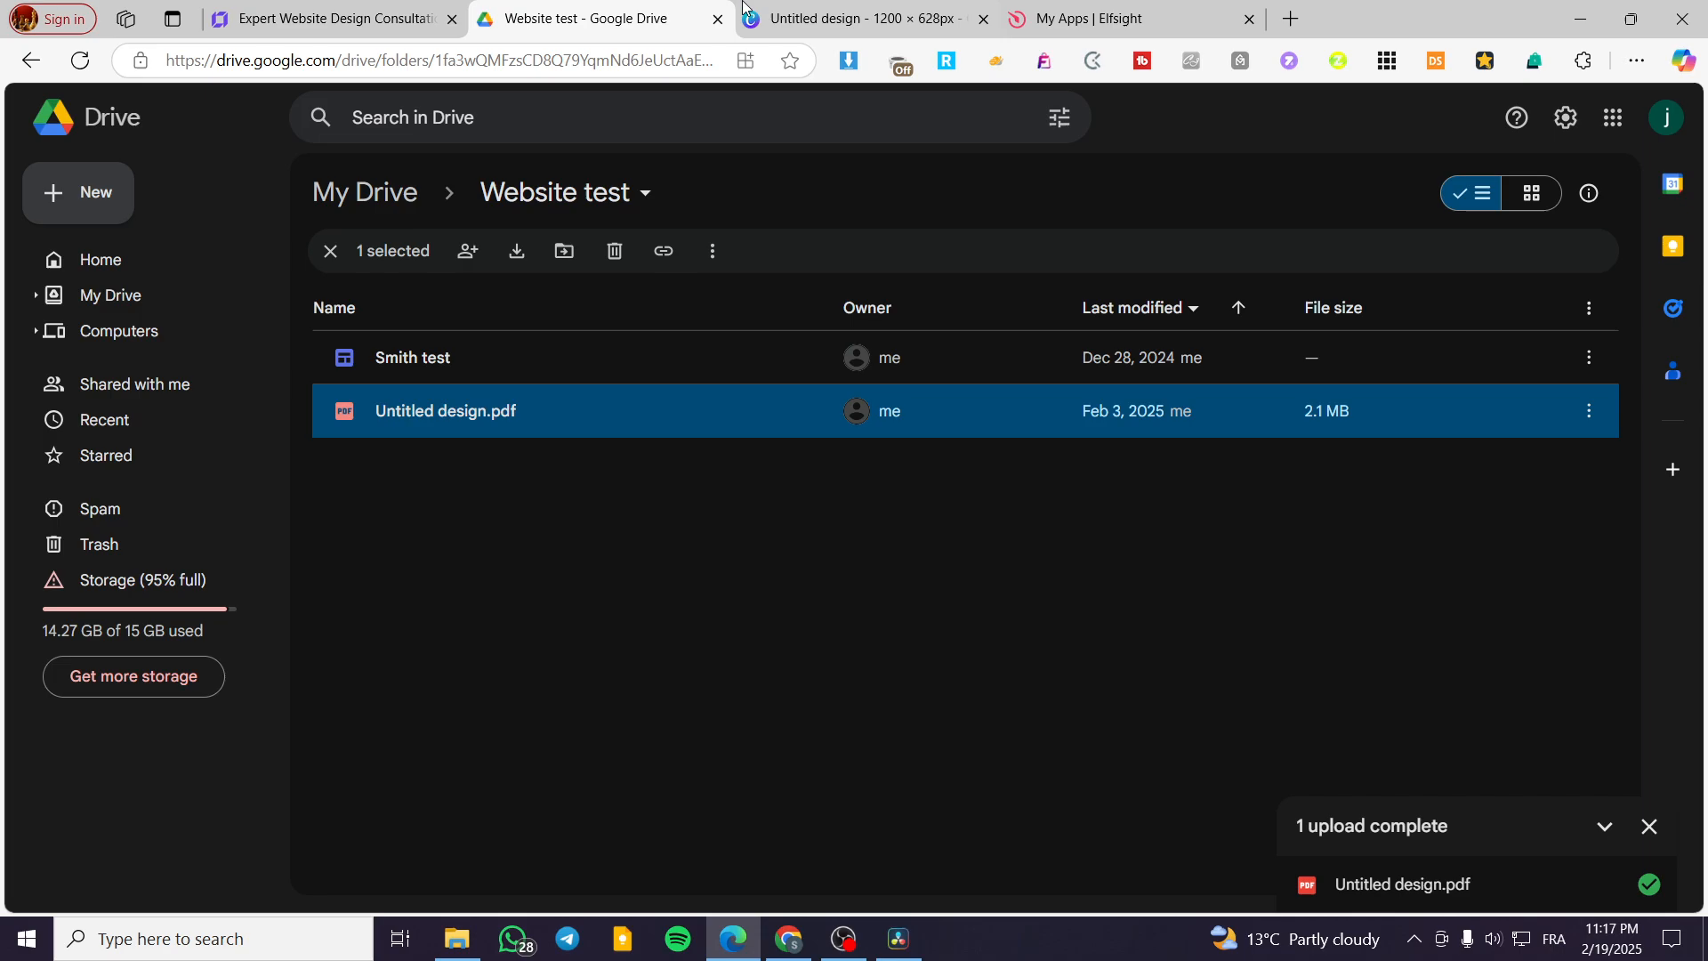
left_click(718, 19)
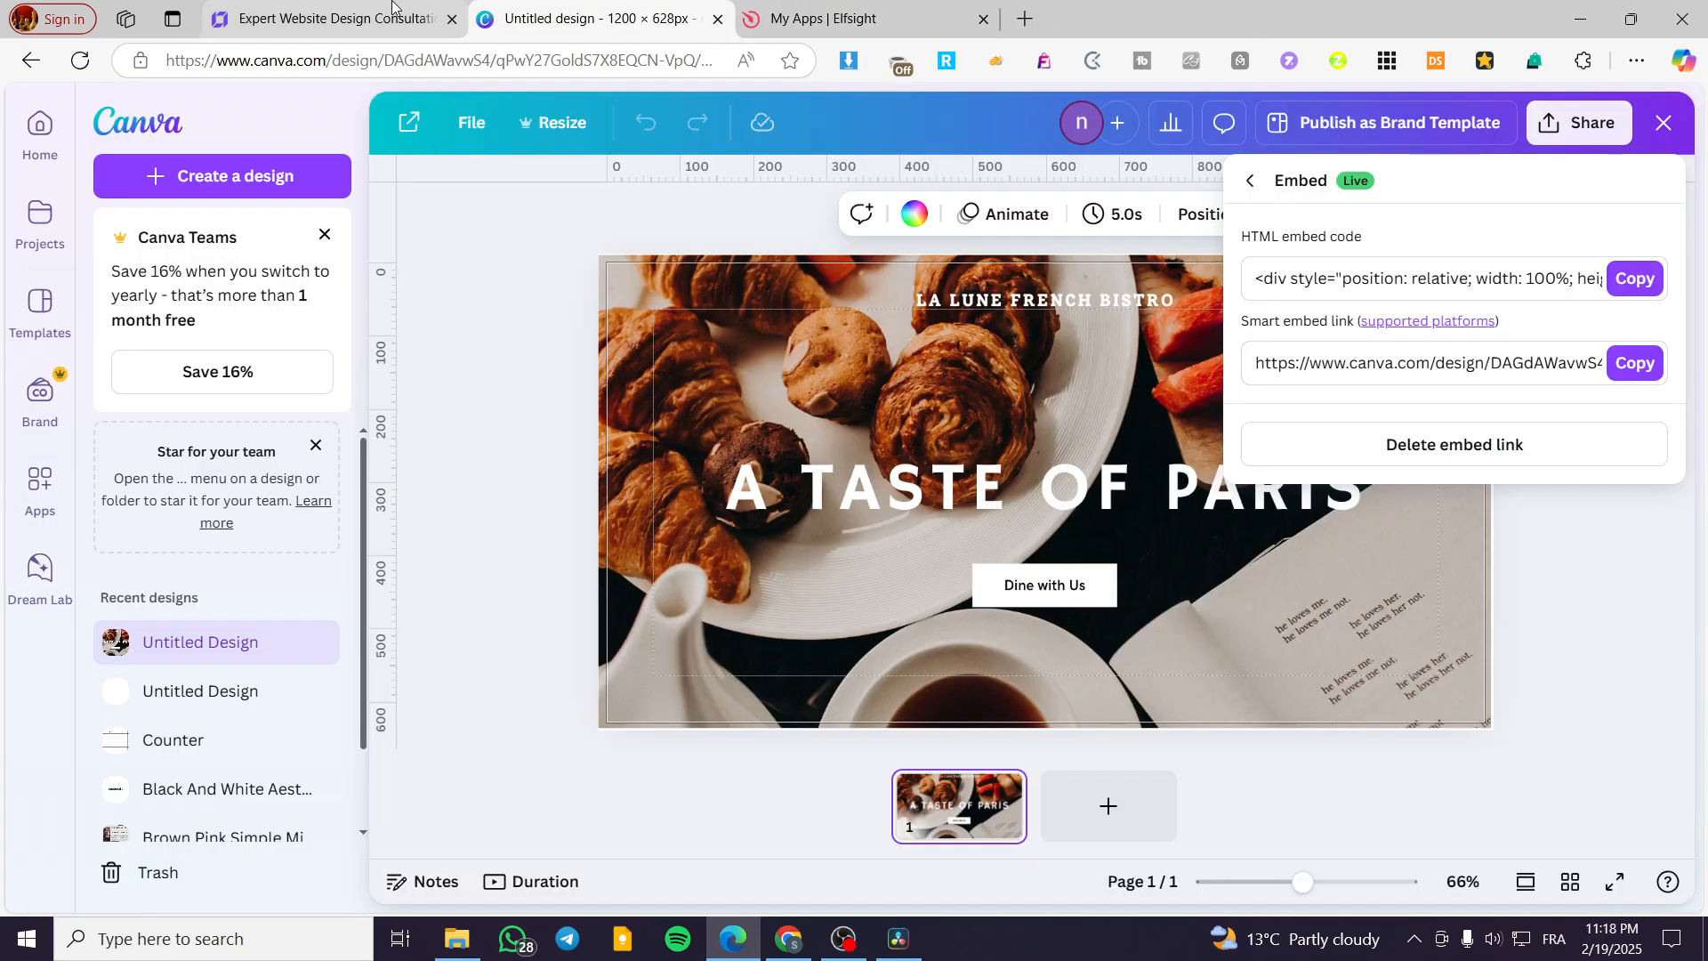
left_click(1635, 278)
- Back in Hostinger Website Builder, insert the copied Canva HTML code into the empty code field and embed it
left_click(329, 19)
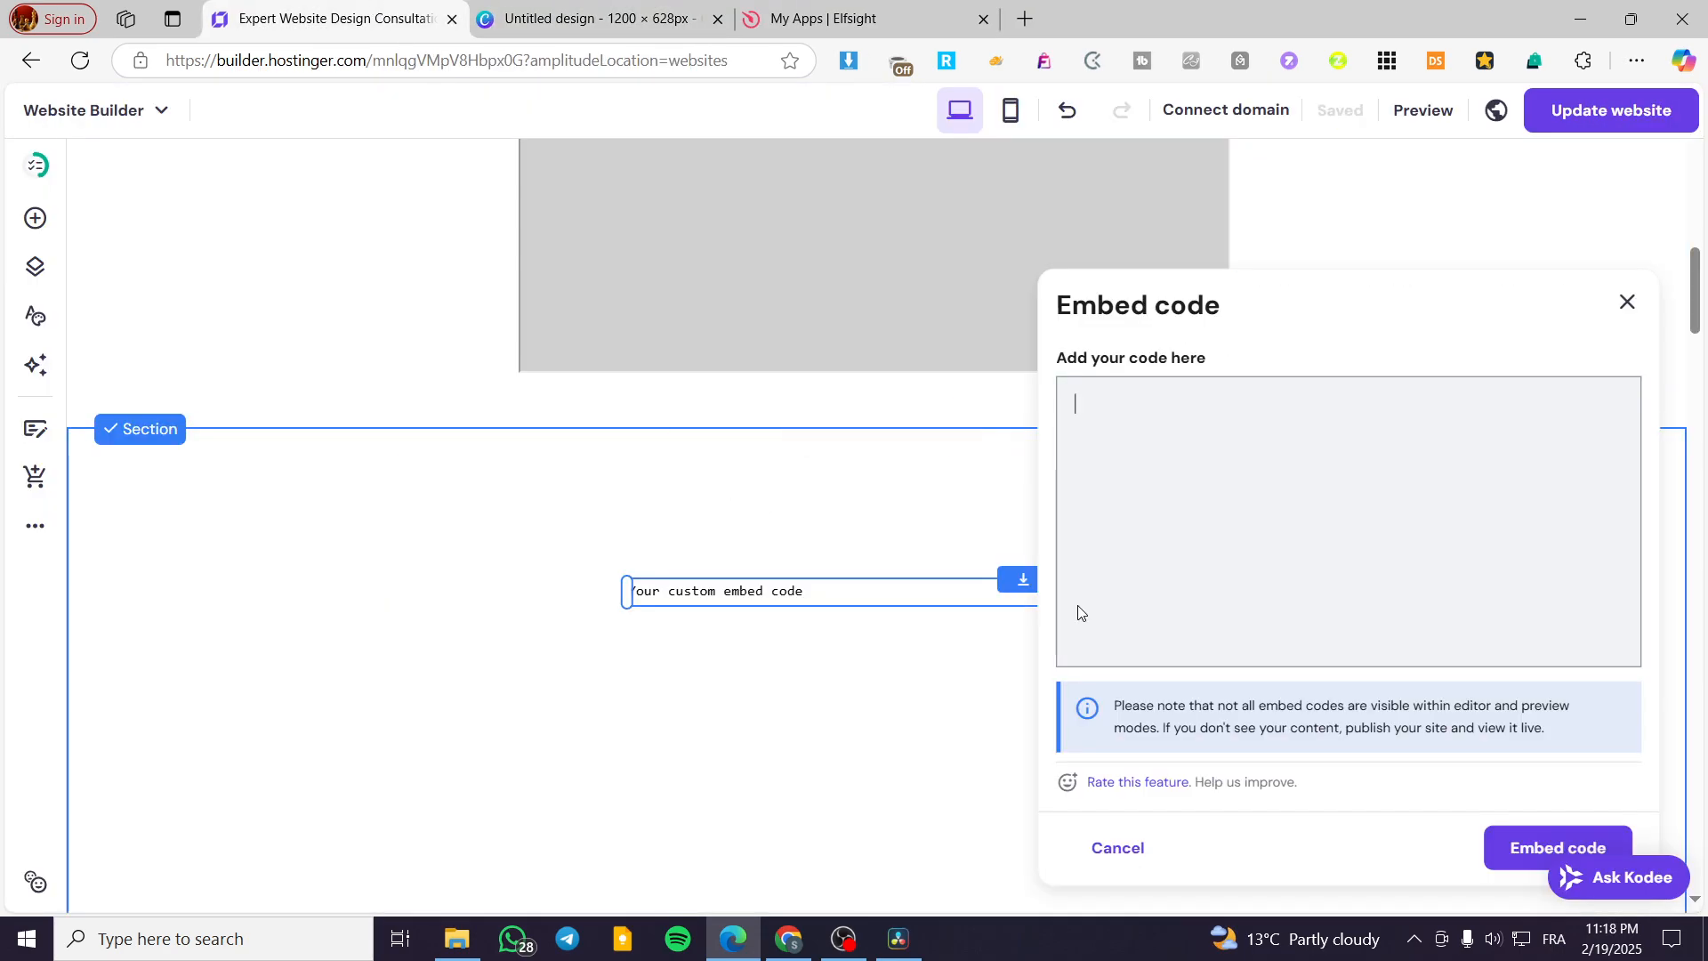
left_click(1240, 526)
key("ctrl+v")
scroll(1240, 526, "up", 5)
scroll(1476, 594, "down", 5)
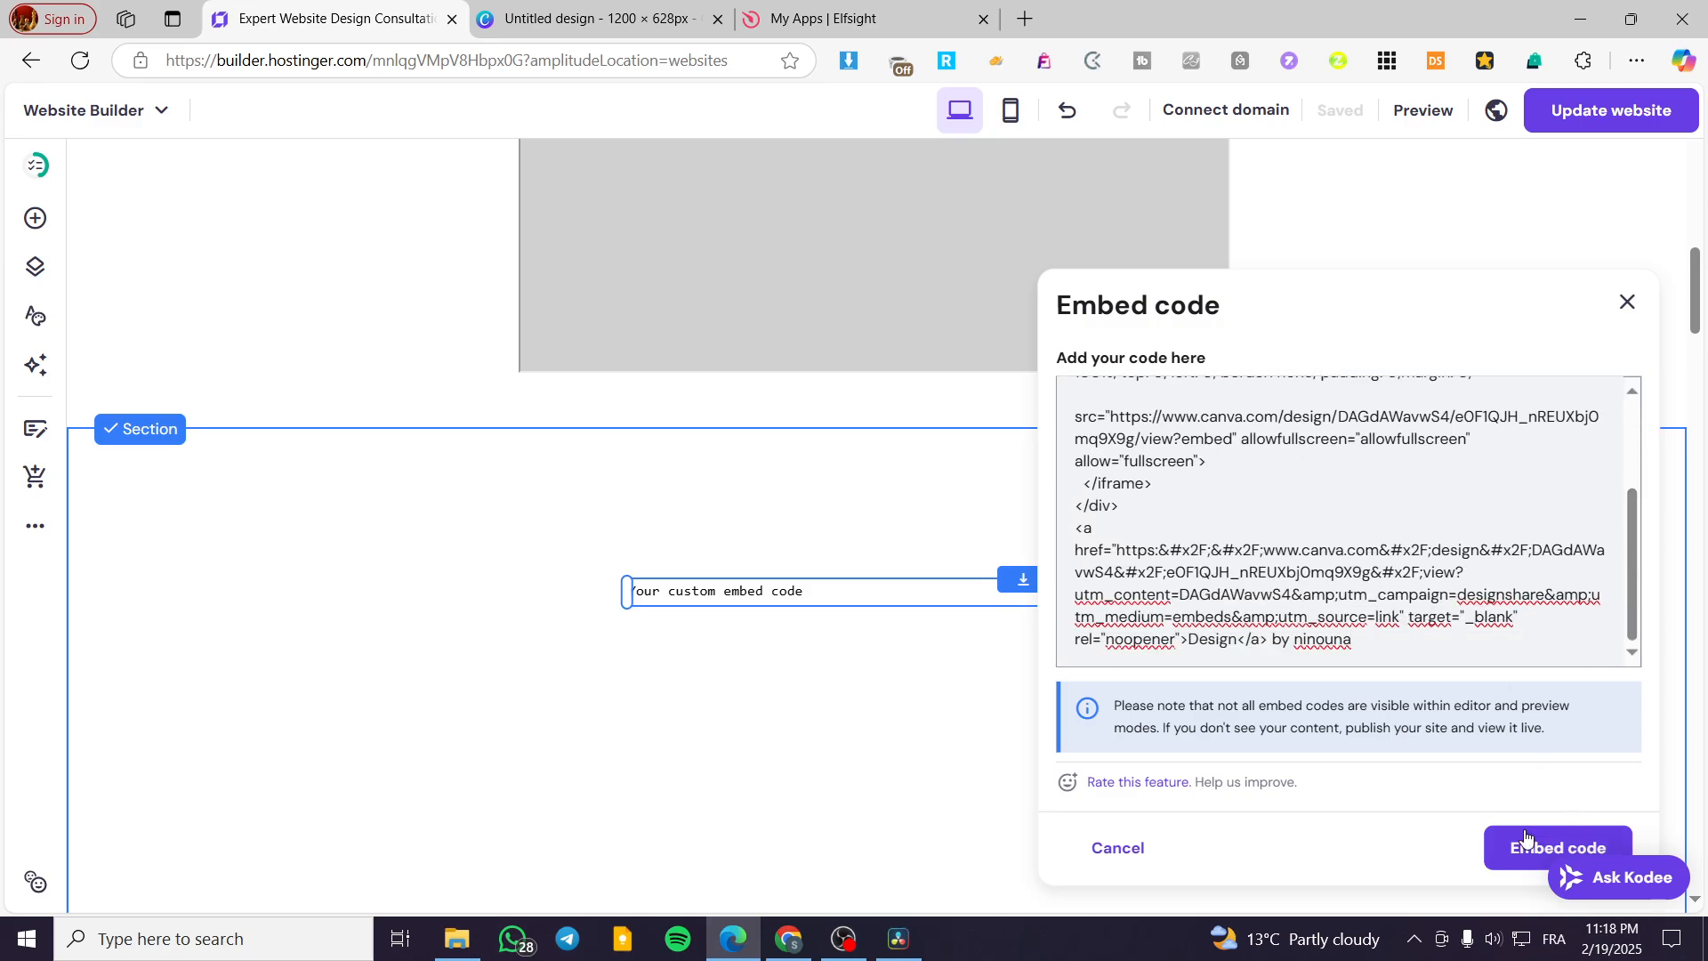
left_click(1557, 847)
- Widen the Canva embed to about 70% of the section's width and move it near the section's top, roughly centered
scroll(1041, 827, "up", 6)
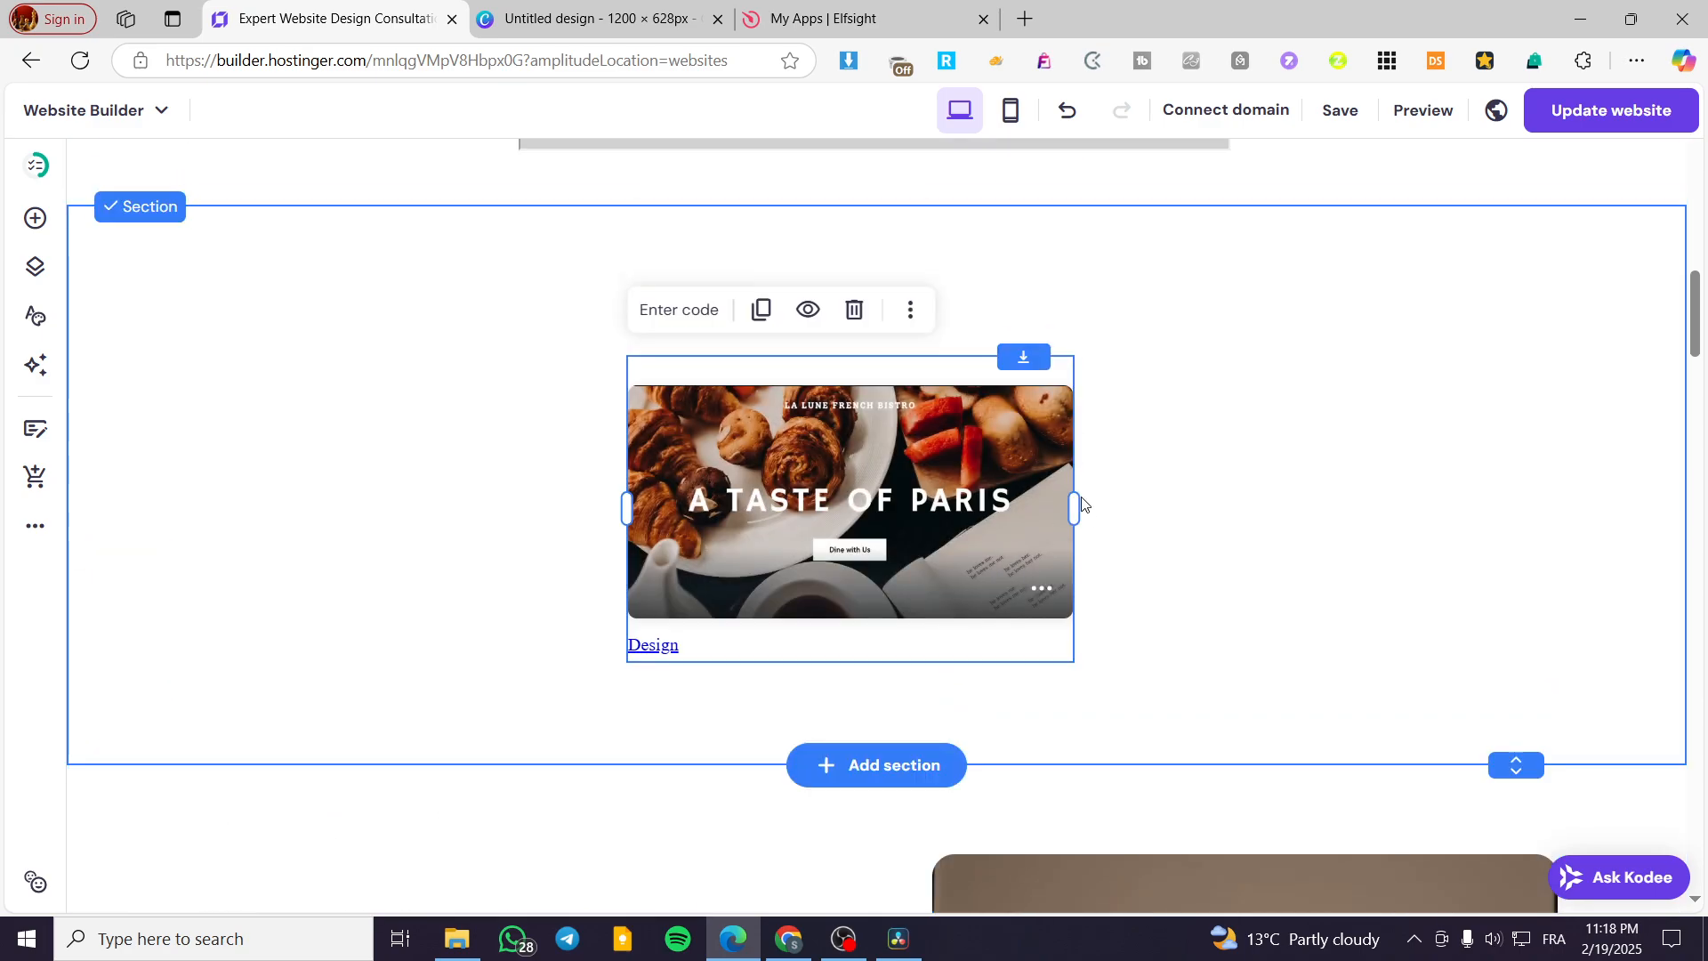
left_click_drag(1079, 504, 1512, 559)
left_click_drag(1212, 555, 1001, 448)
left_click_drag(1306, 527, 1264, 509)
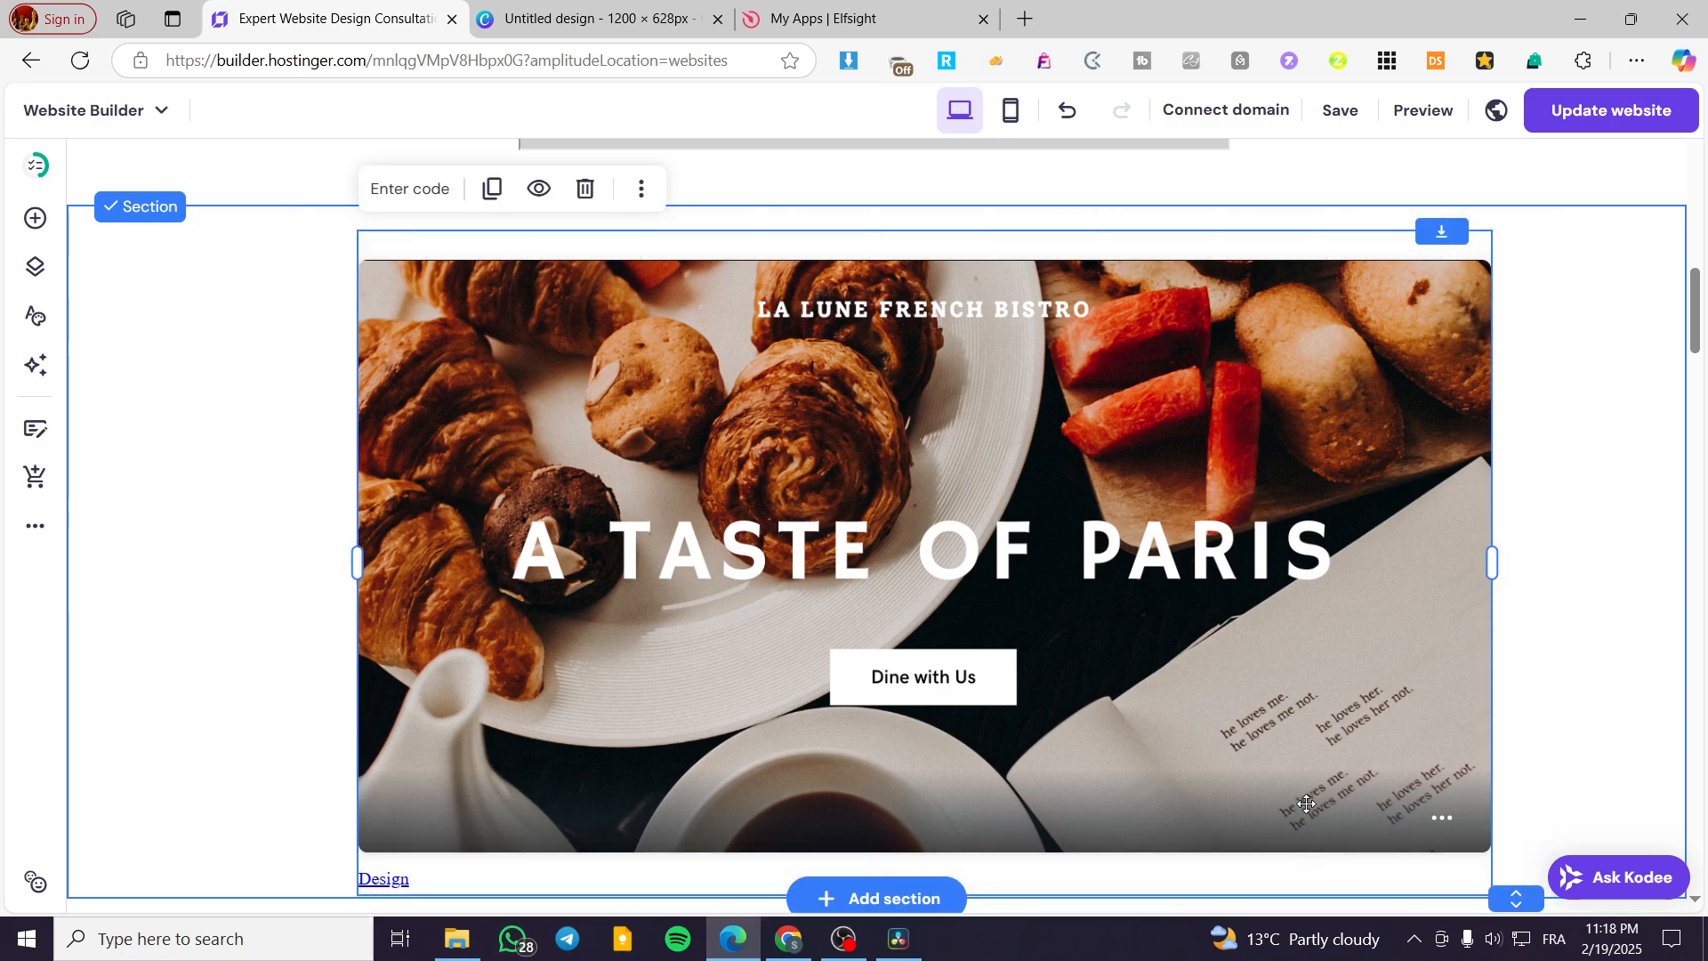
left_click_drag(1306, 804, 1152, 642)
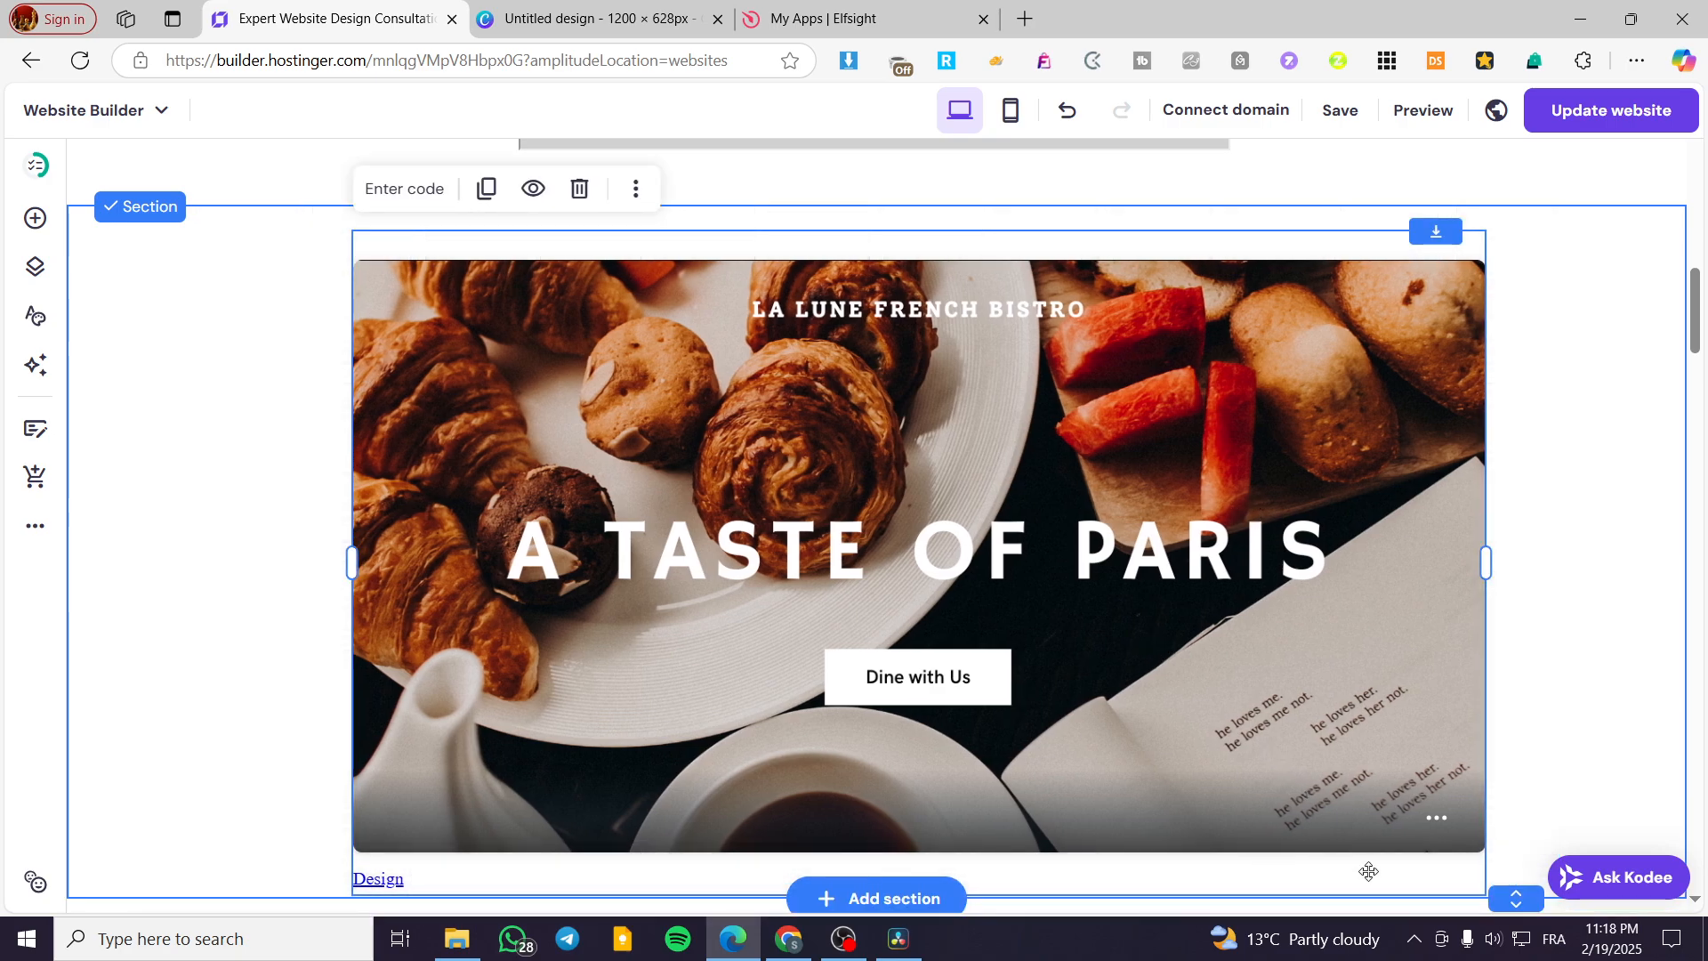
- Compare the Google Drive embed section with the Canva embed section on the page
scroll(1010, 841, "up", 7)
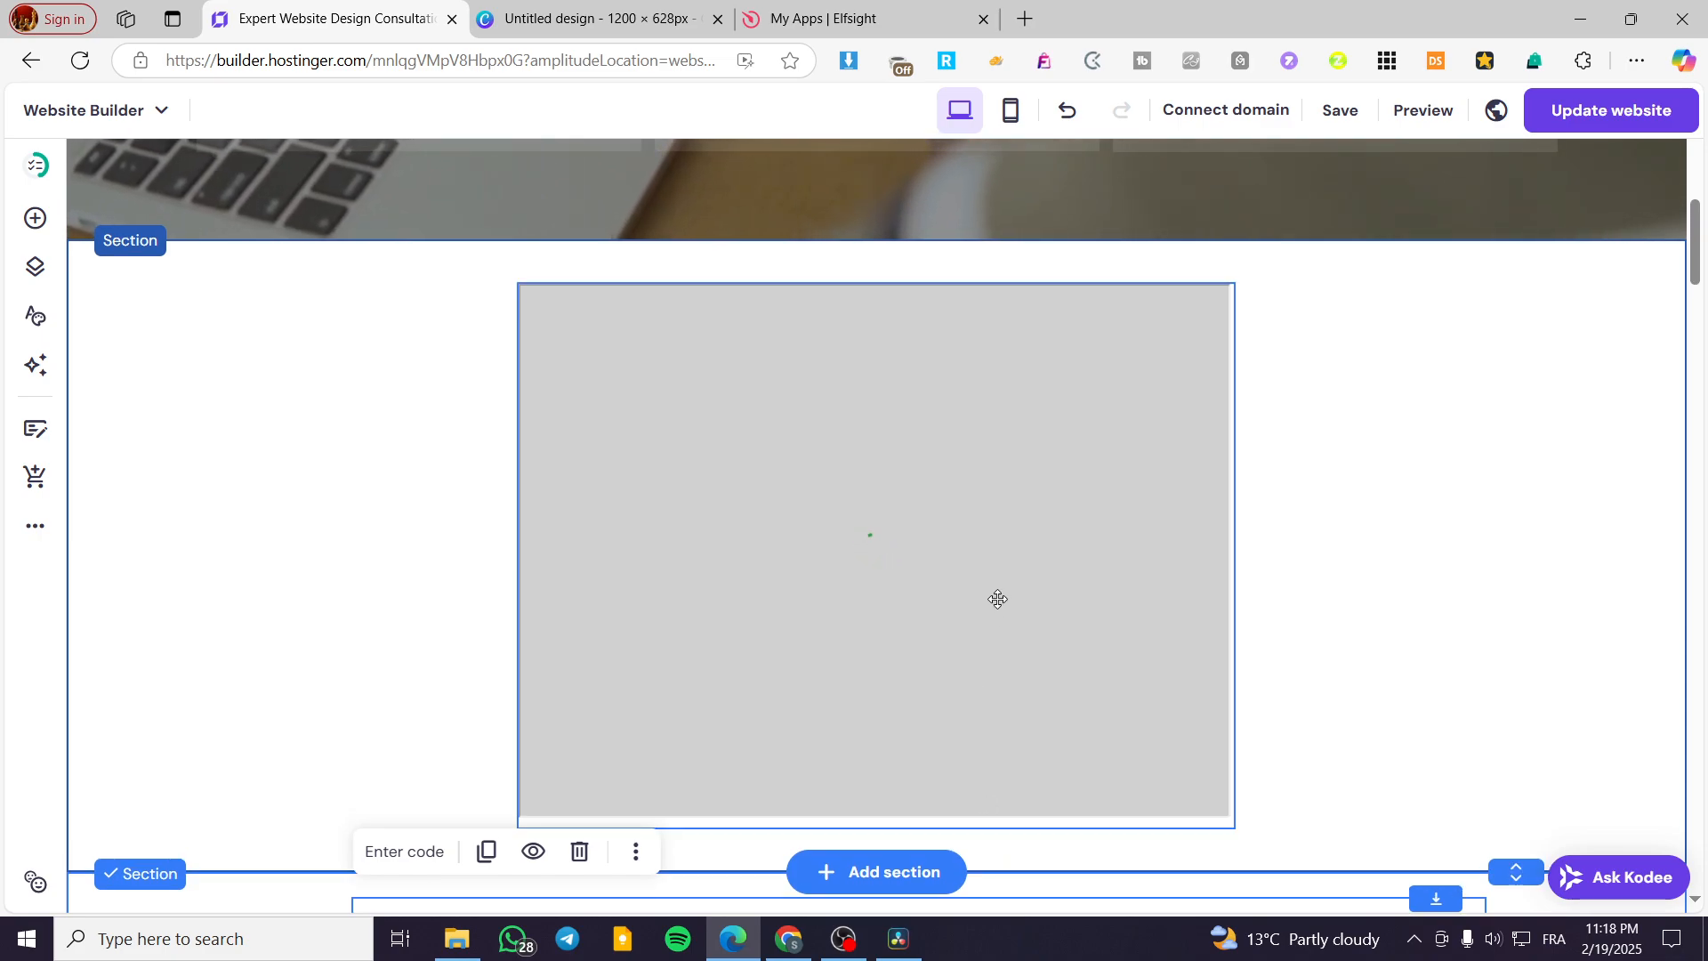
scroll(994, 598, "down", 3)
scroll(990, 499, "up", 1)
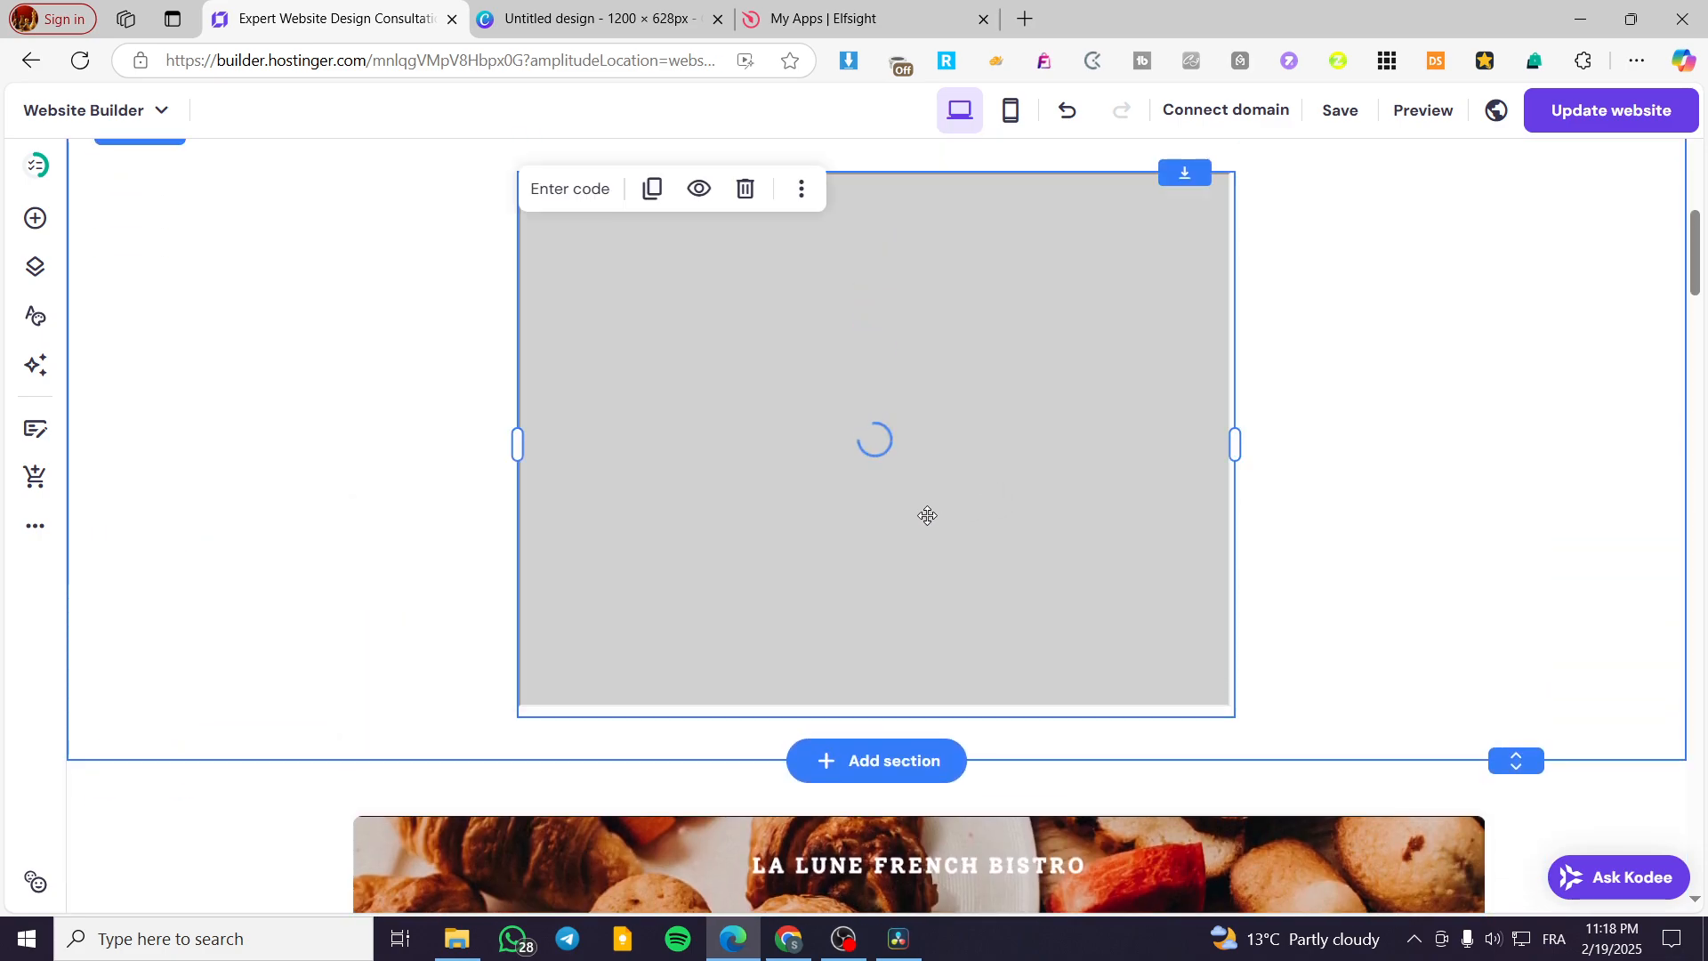
scroll(1204, 509, "down", 7)
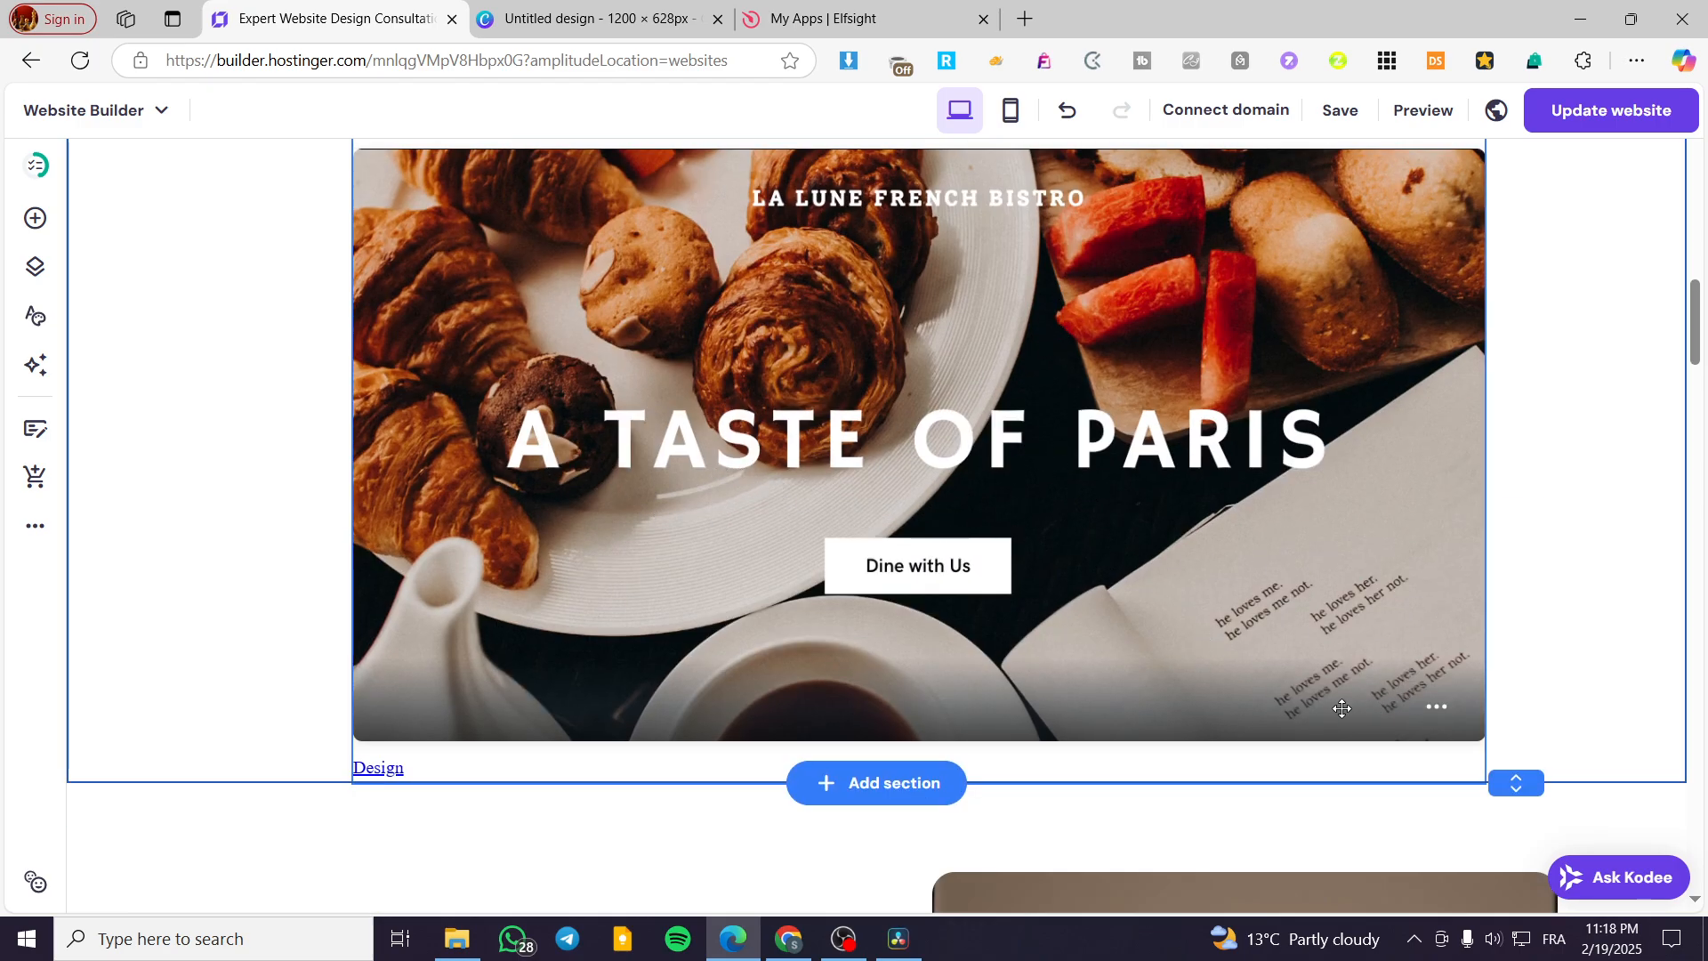
scroll(1149, 688, "up", 4)
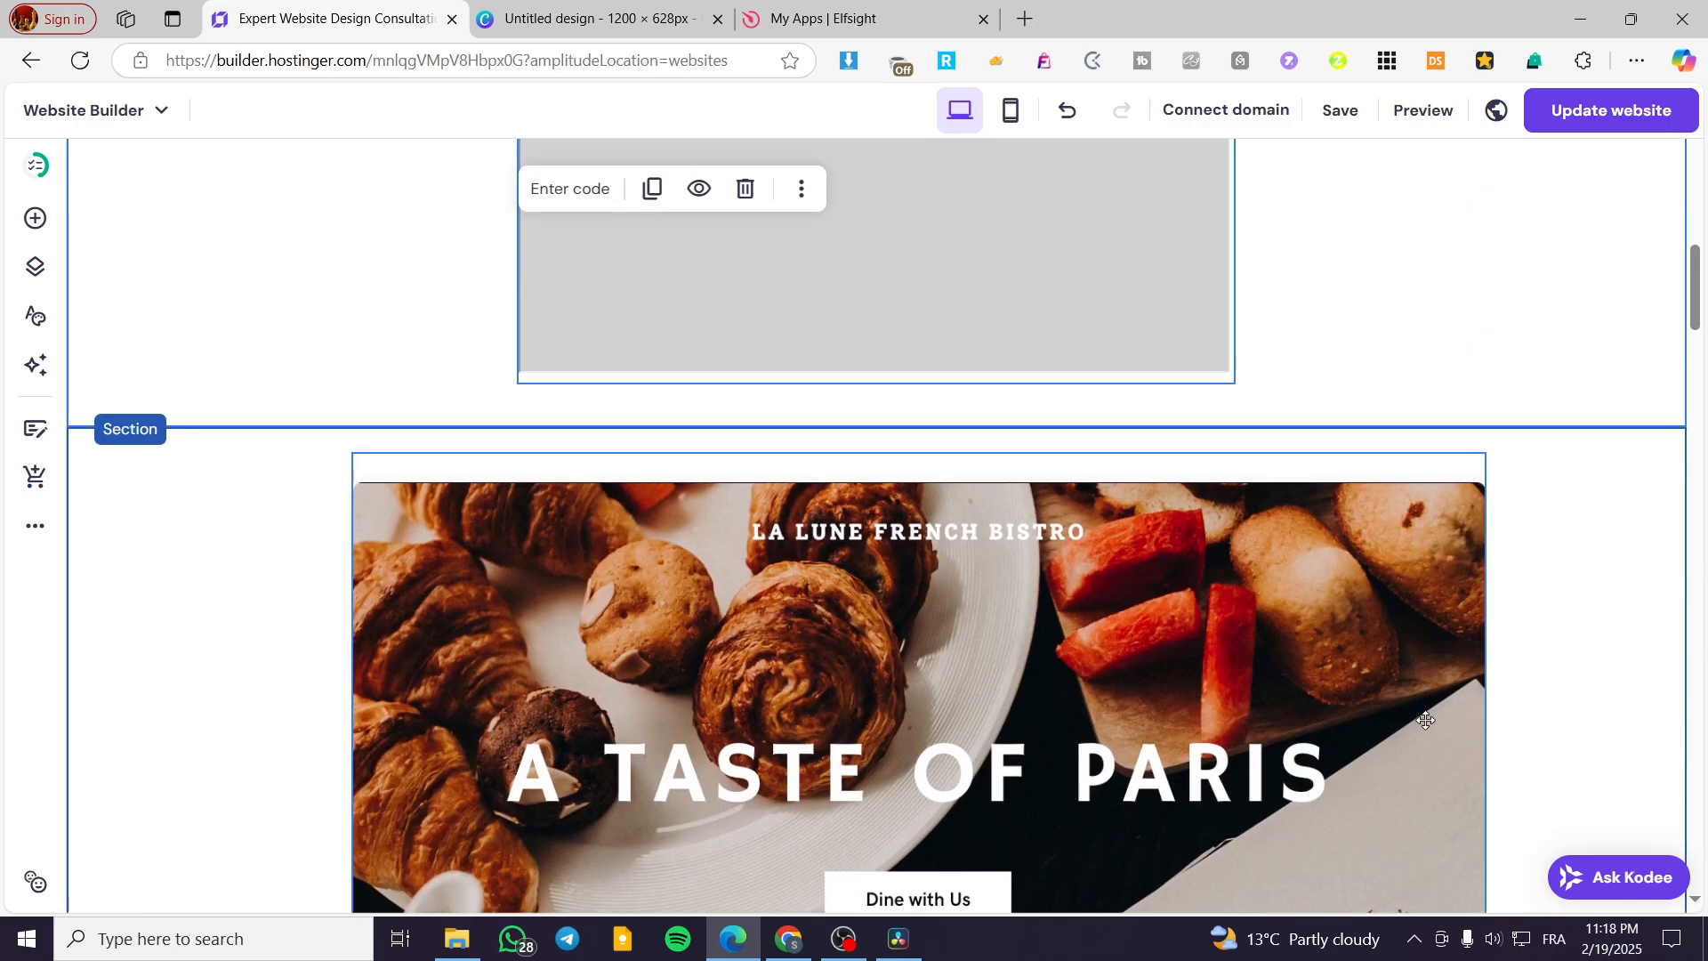